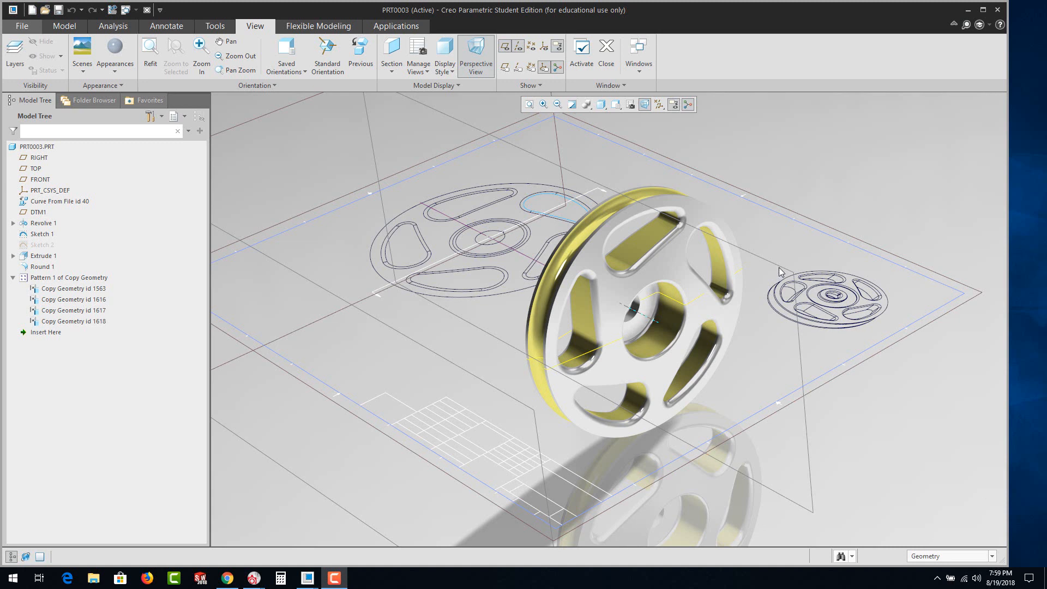
right_click(805, 285)
mouse_move(751, 369)
middle_down()
mouse_move(803, 378)
mouse_move(724, 405)
mouse_move(728, 416)
mouse_move(787, 434)
mouse_move(767, 367)
mouse_move(750, 393)
mouse_move(757, 367)
mouse_move(769, 398)
mouse_move(751, 392)
mouse_move(735, 348)
middle_up()
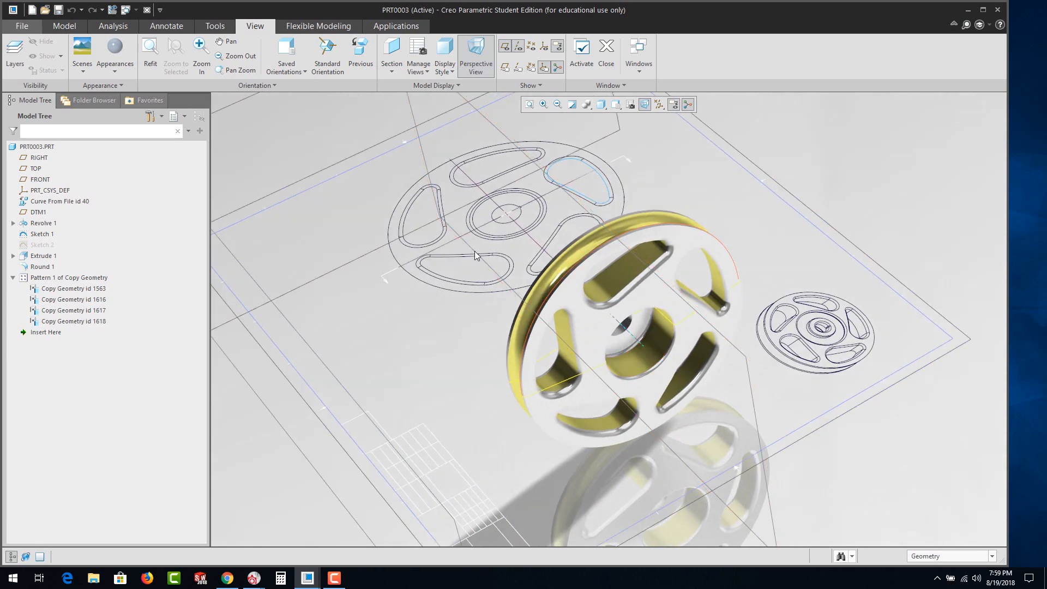
Start opening a file and list all file types in the Downloads folder.
click(19, 27)
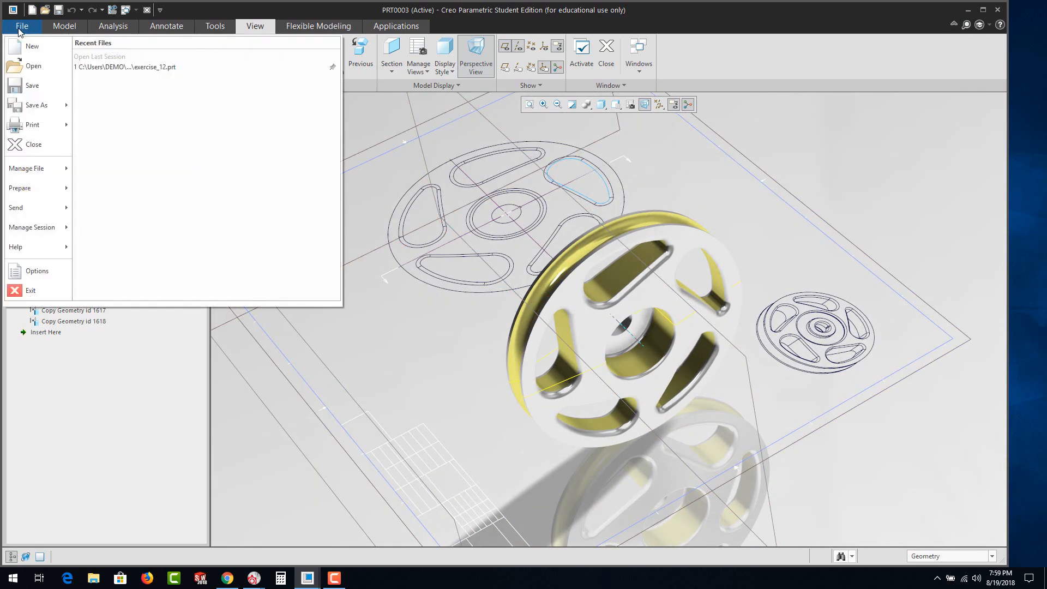
click(27, 66)
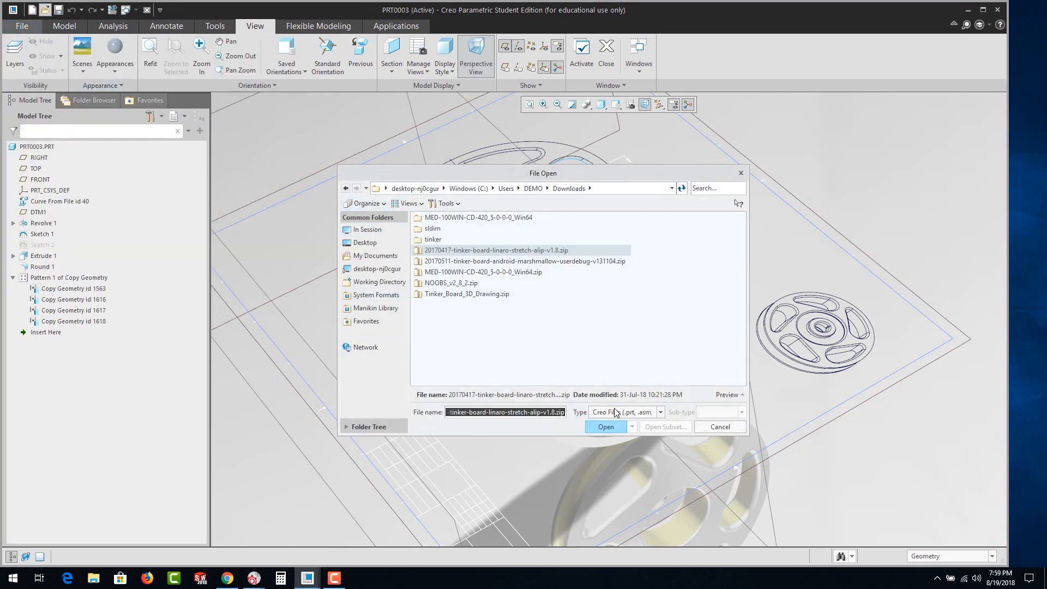
click(641, 416)
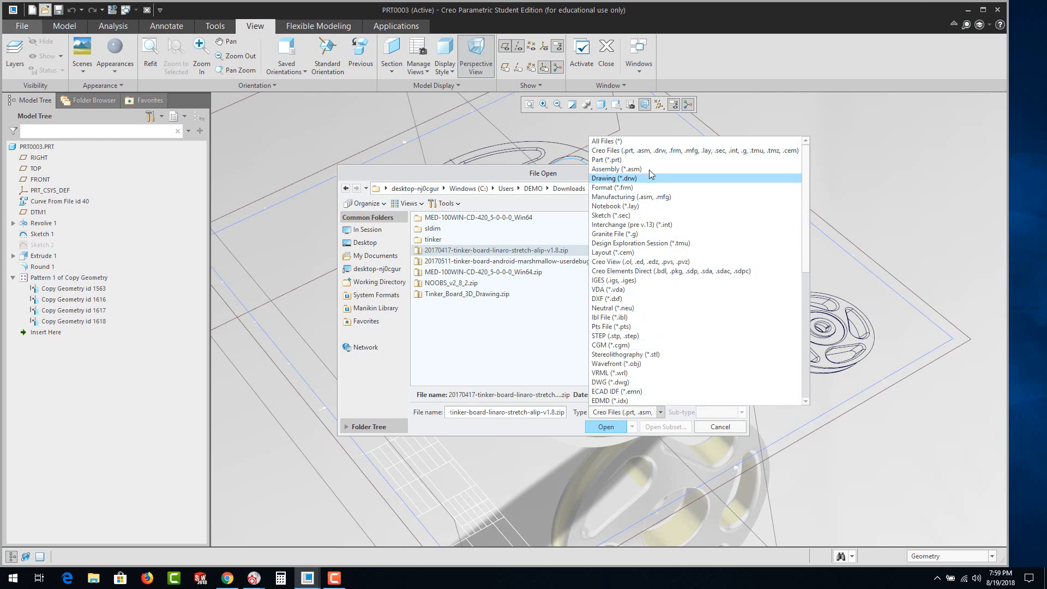
click(627, 143)
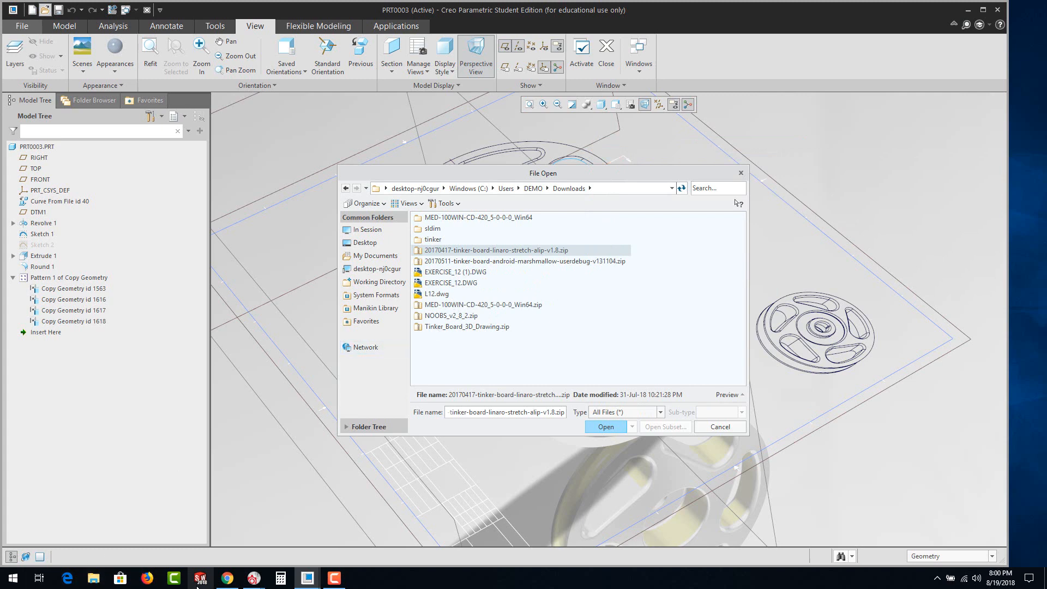
Switch to Chrome, open the Vertanux1 part files page and look through the Creo downloads for the Exercise 12 DWG.
mouse_move(224, 584)
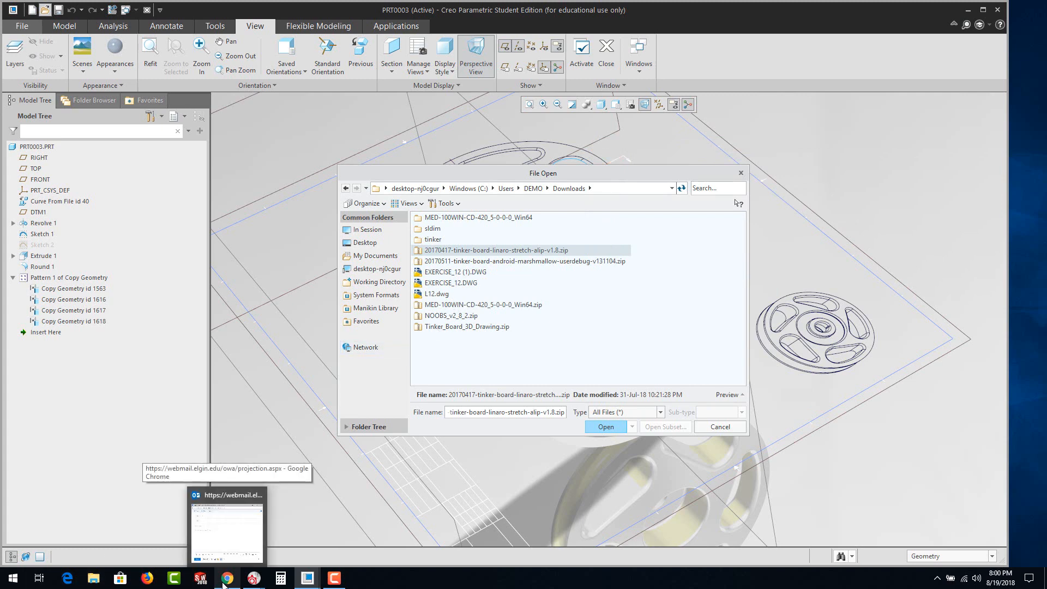
middle_click(224, 584)
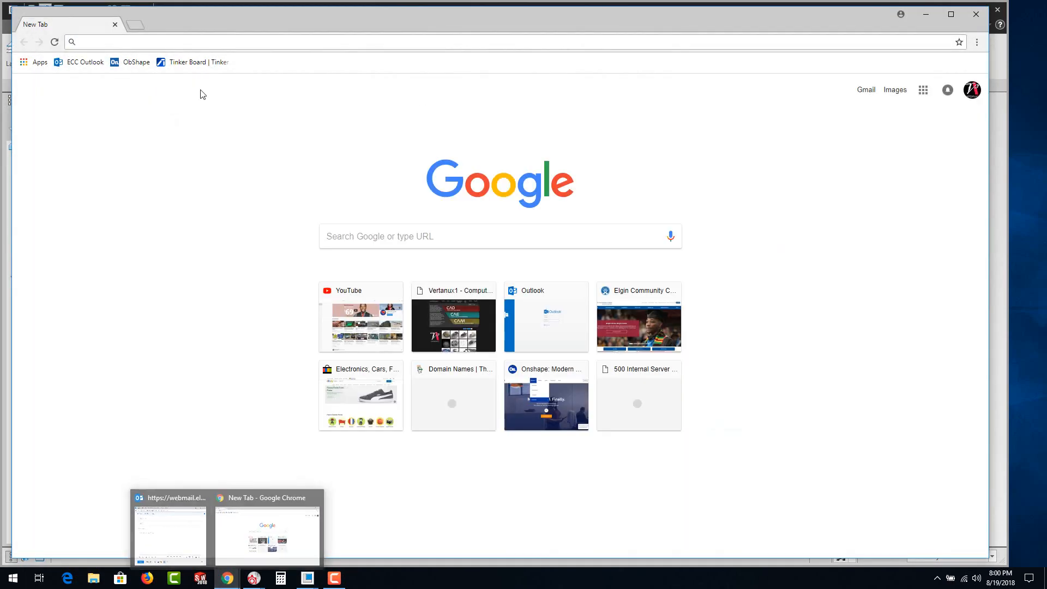
click(434, 326)
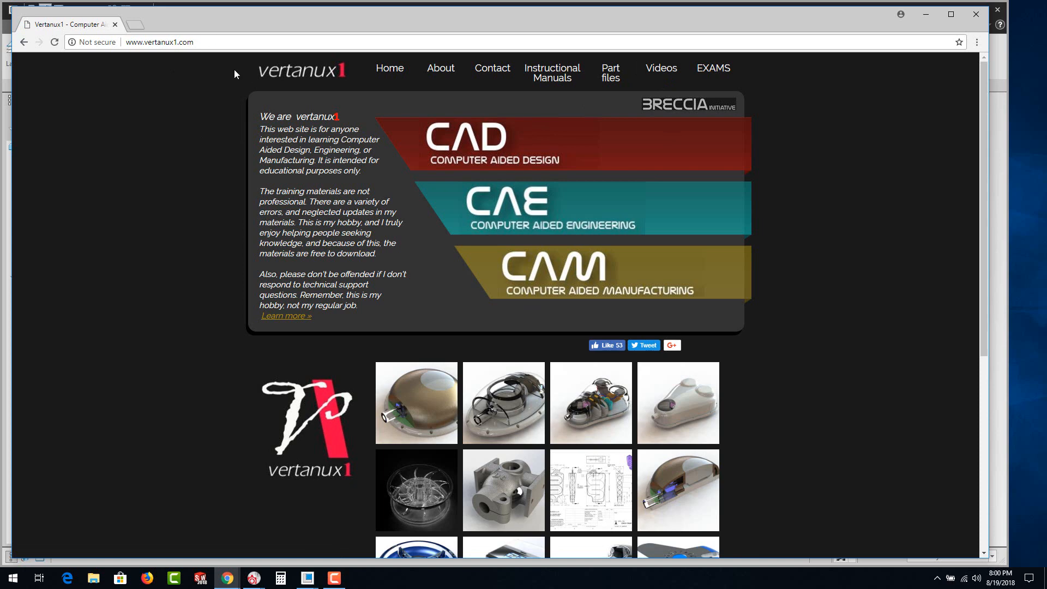
click(619, 76)
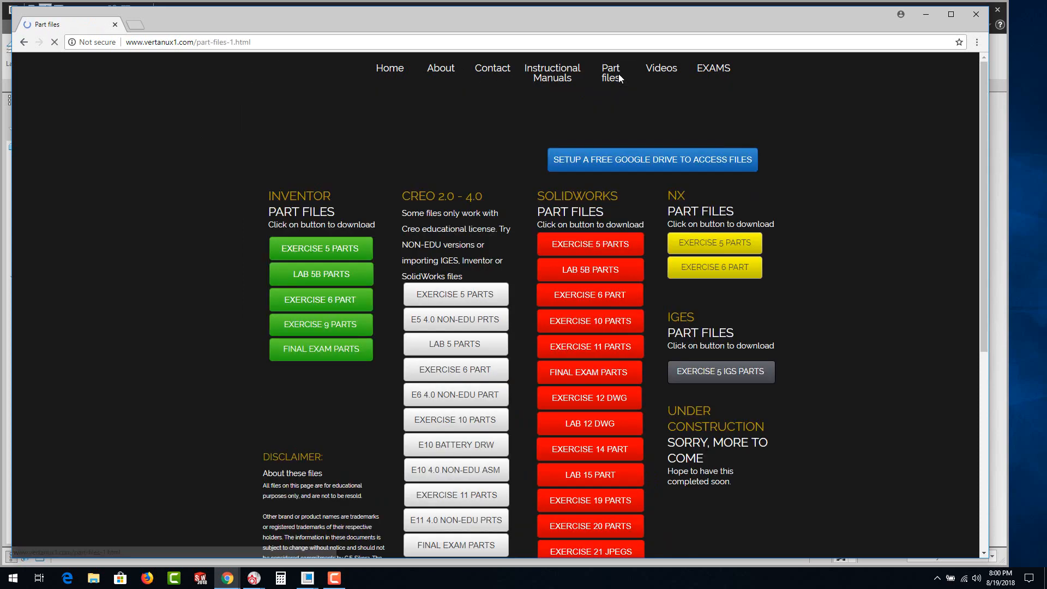
scroll(455, 371, down, 1)
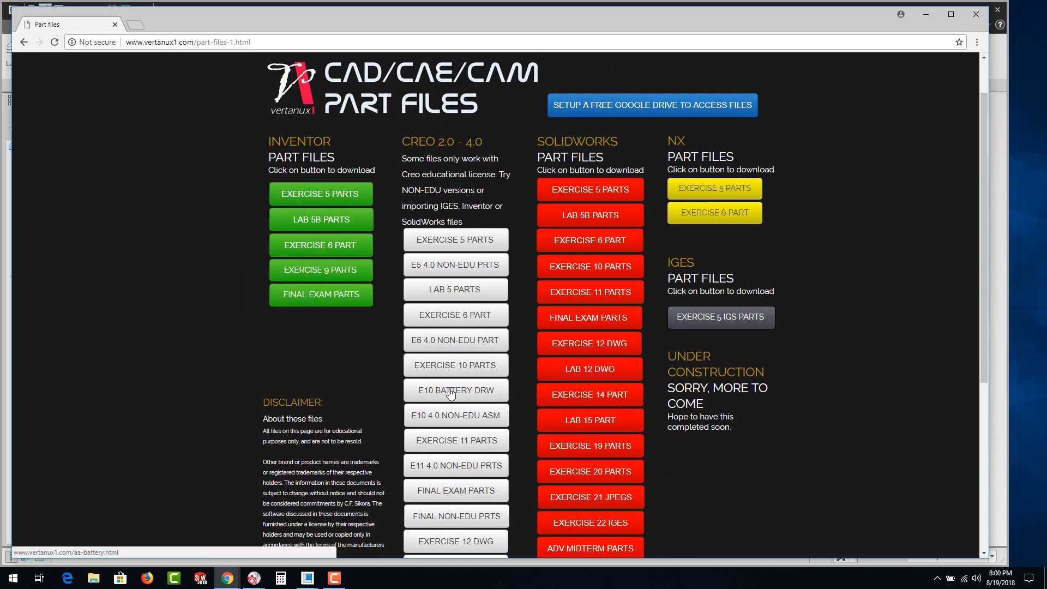
scroll(499, 457, down, 1)
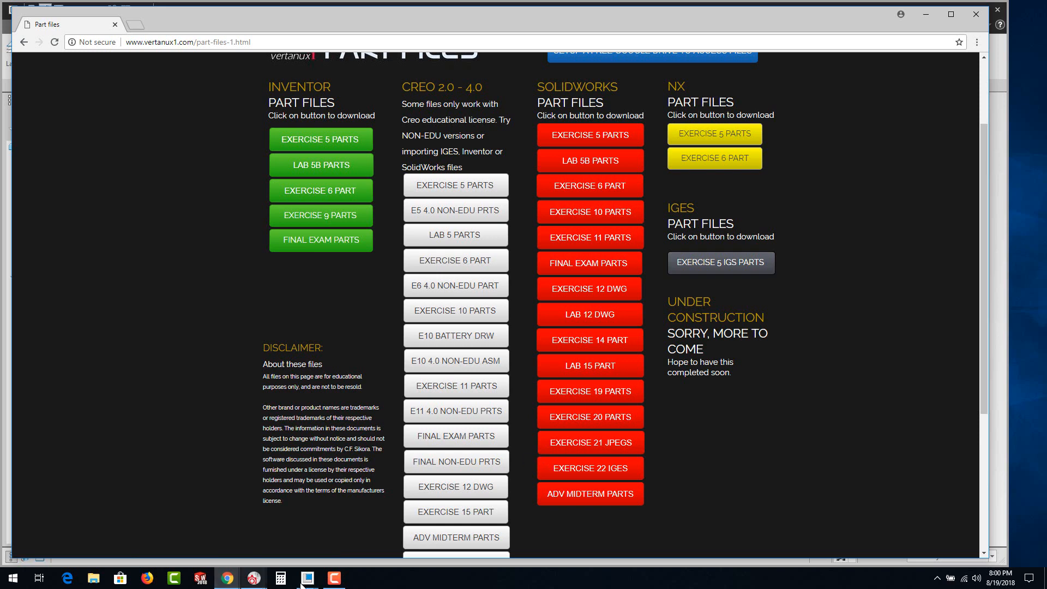
Switch back to Creo Parametric and import EXERCISE_12.DWG as a new part named E12D.
mouse_move(306, 579)
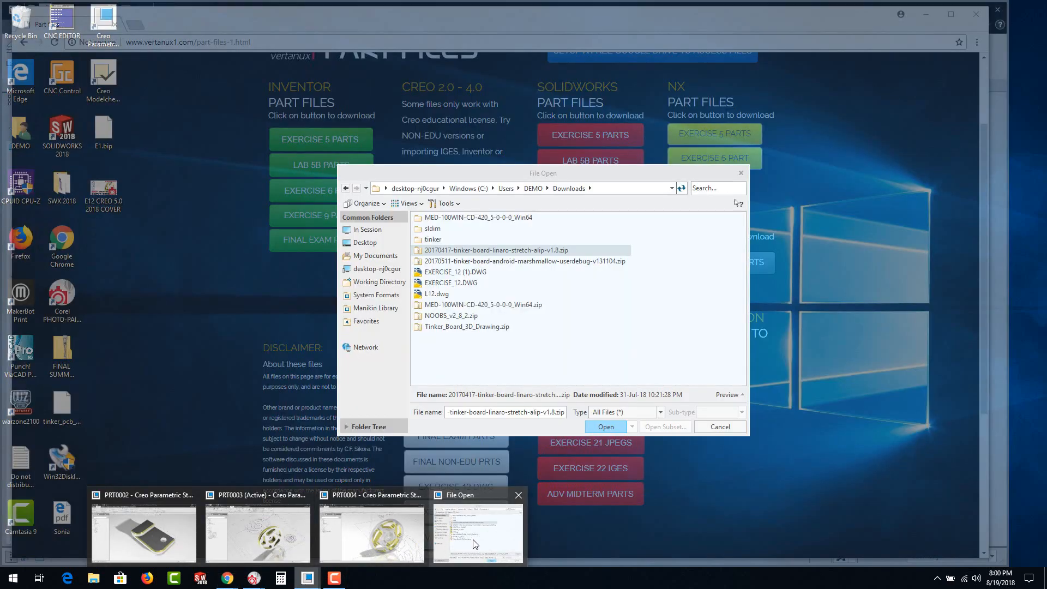
click(475, 542)
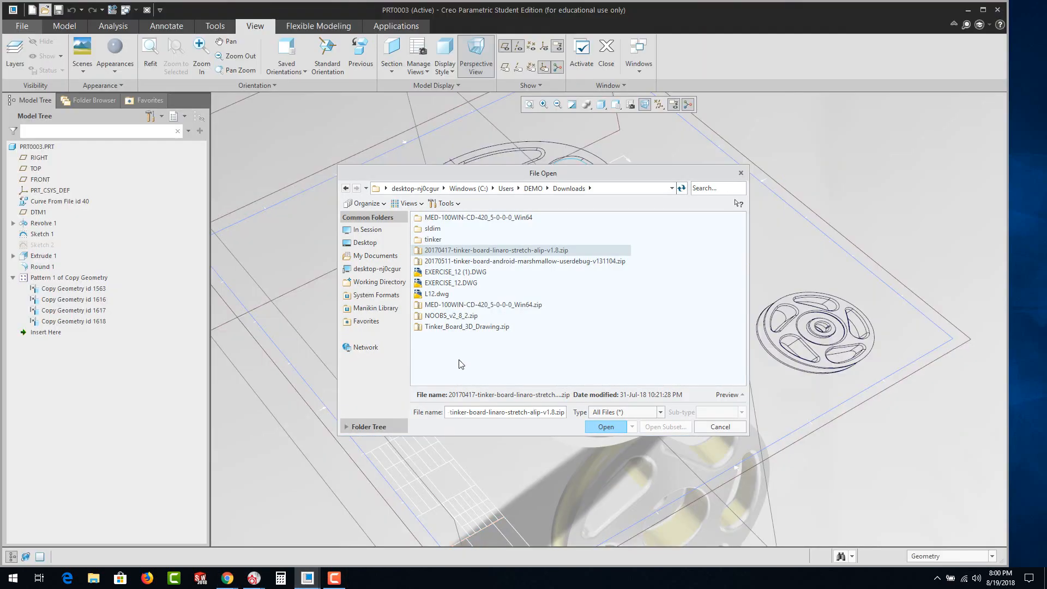
click(455, 283)
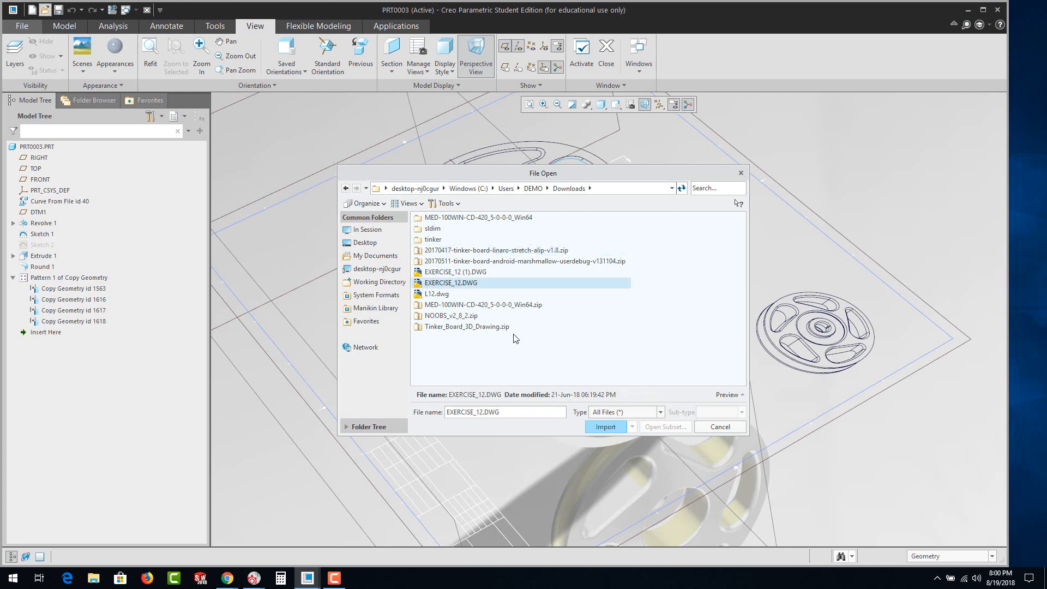
click(592, 425)
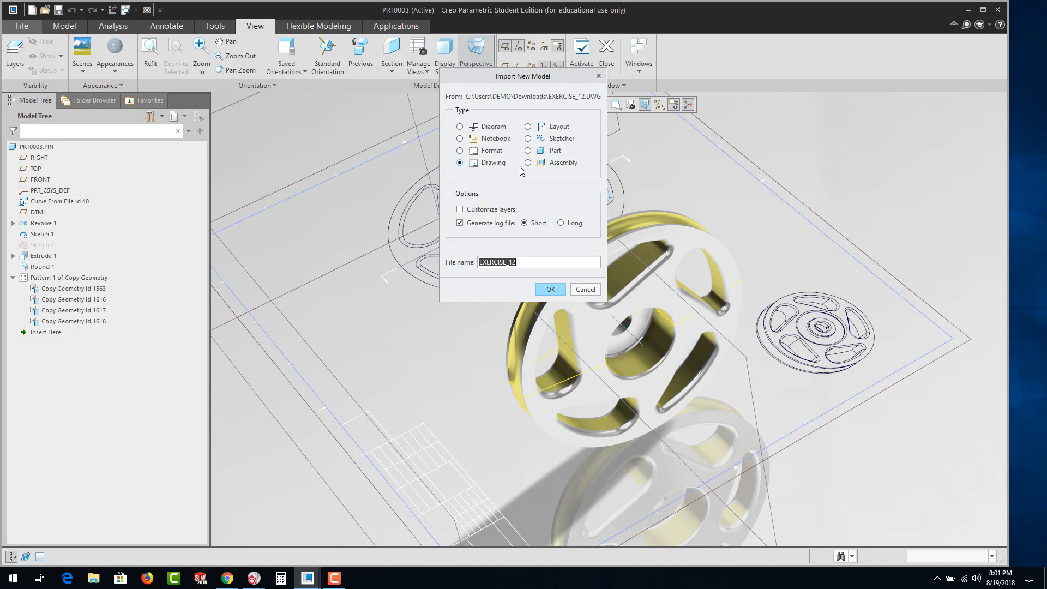
click(529, 151)
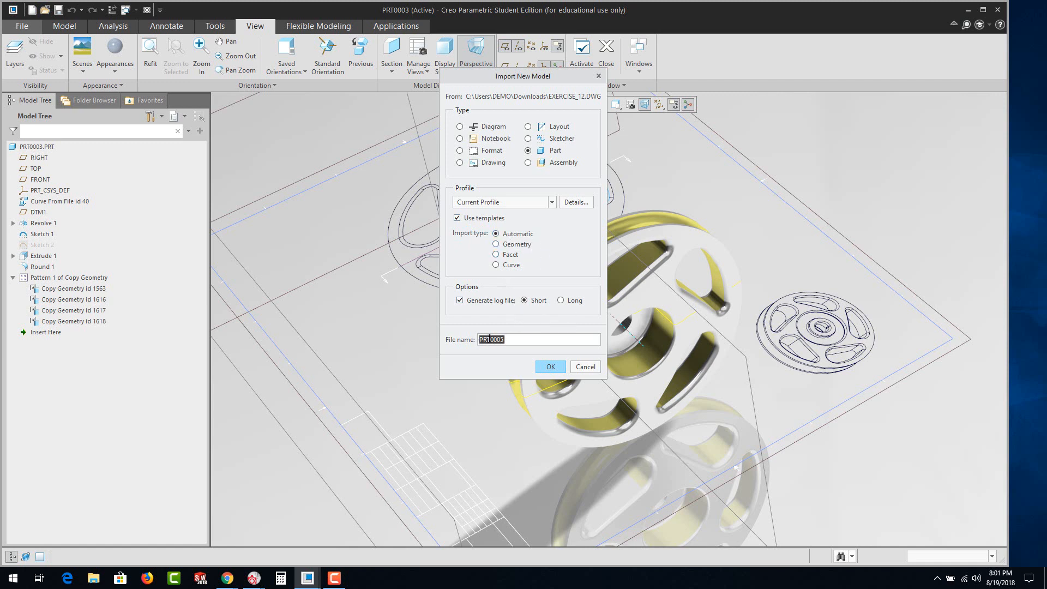
text(E12d)
click(549, 368)
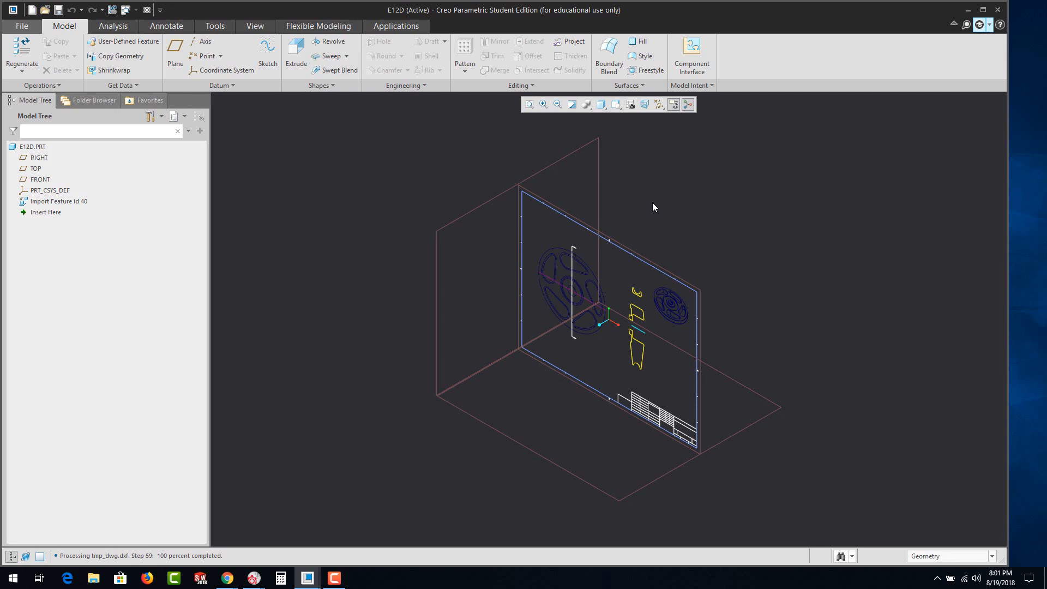
Review the System Appearance options, including the interface colour choices, and accept the settings.
click(19, 26)
mouse_move(24, 231)
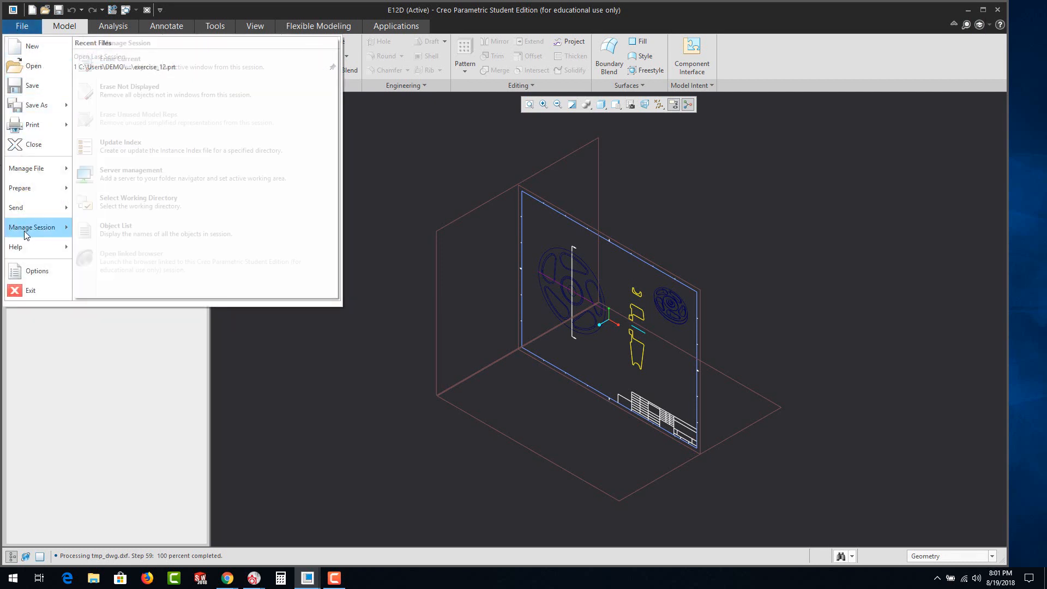
mouse_move(55, 192)
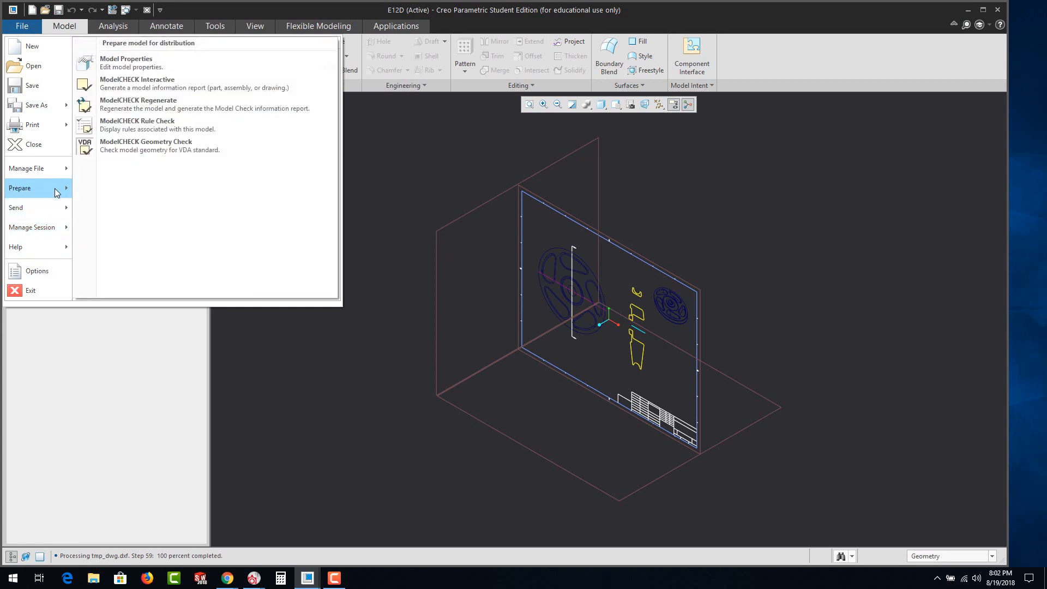
click(41, 269)
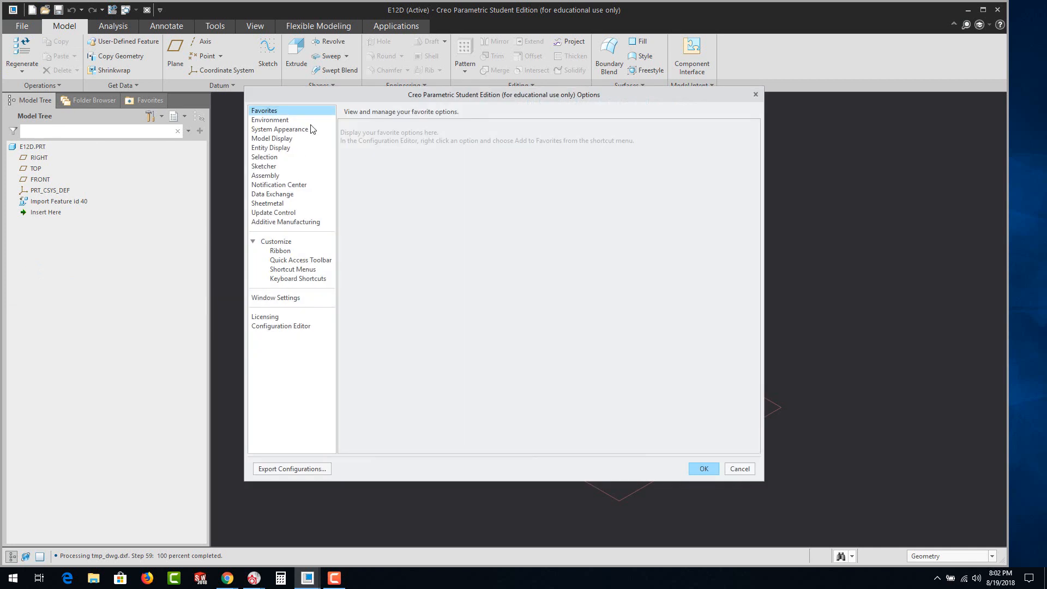
click(277, 132)
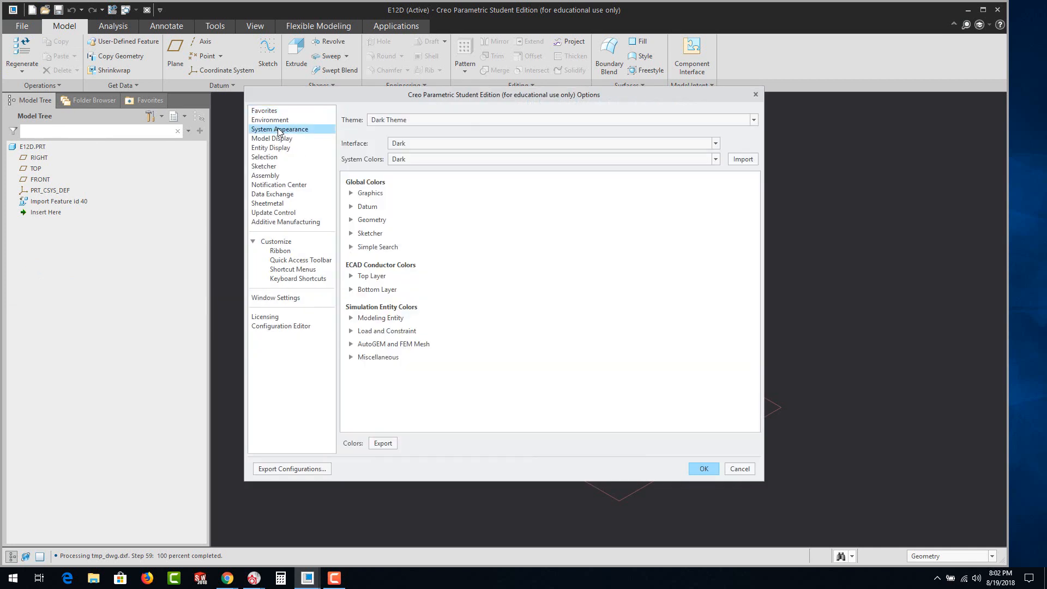
click(715, 145)
click(715, 144)
click(703, 468)
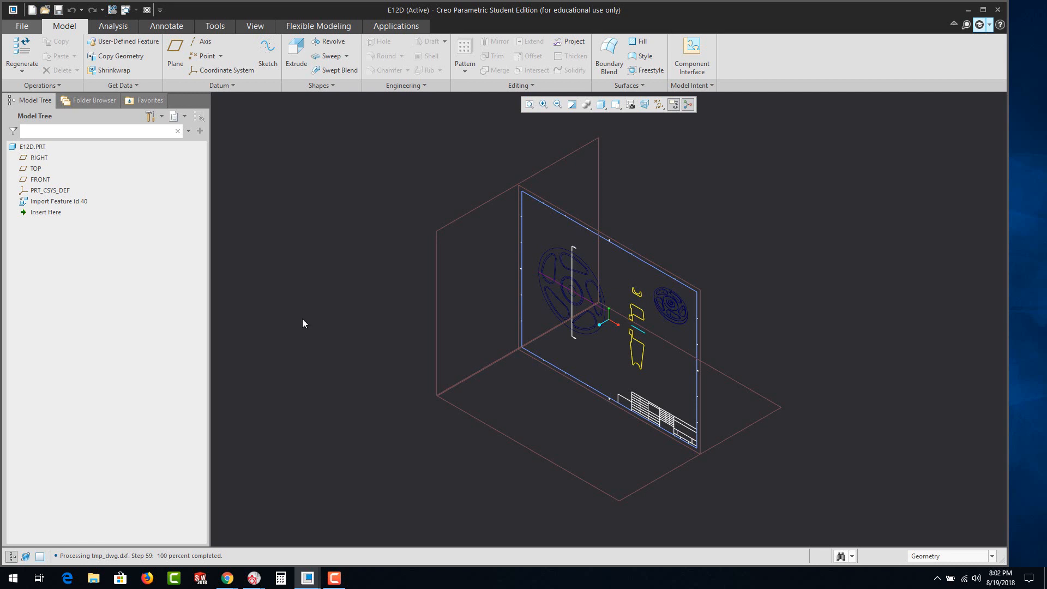
Set the part's relative accuracy to 0.0001 in the model properties and regenerate.
click(22, 30)
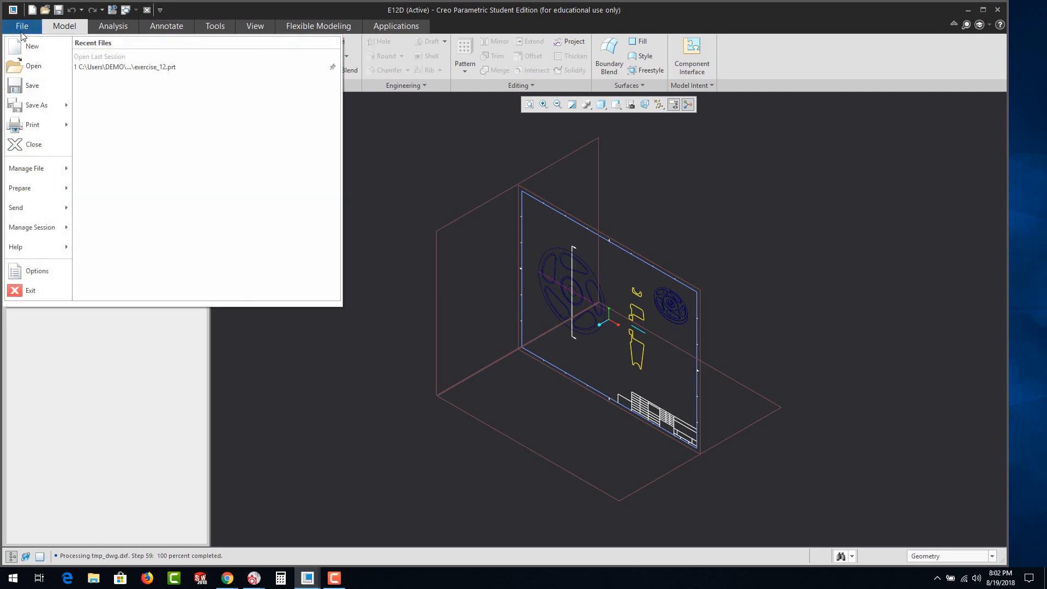
mouse_move(17, 101)
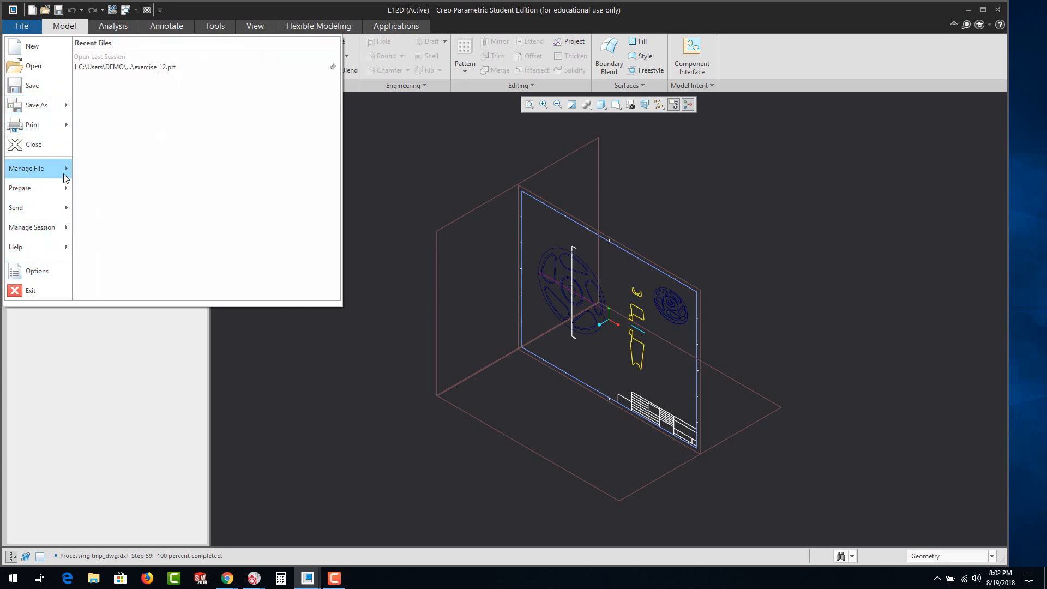
mouse_move(61, 175)
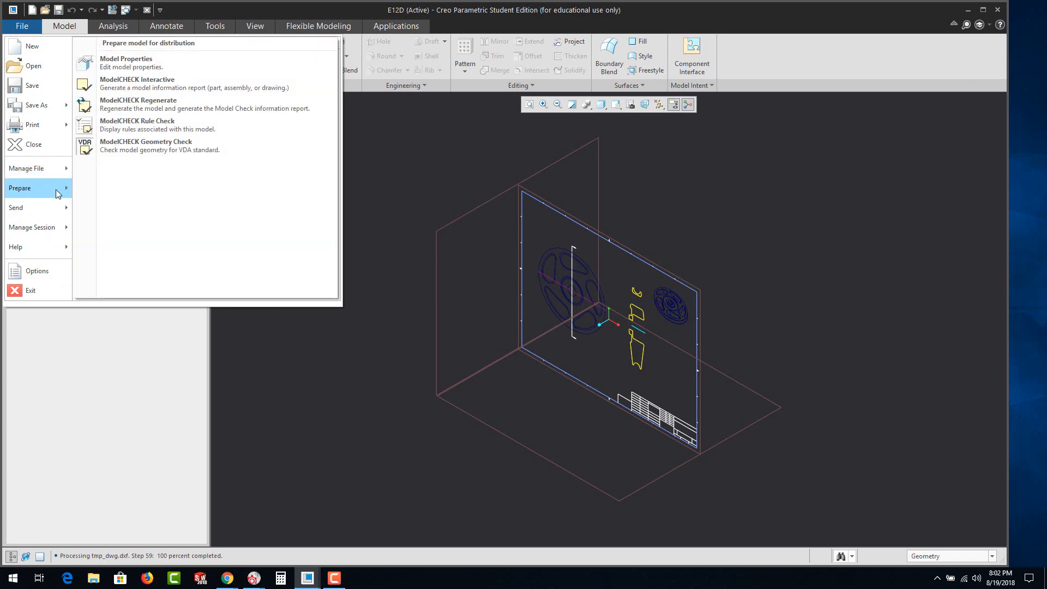
click(158, 65)
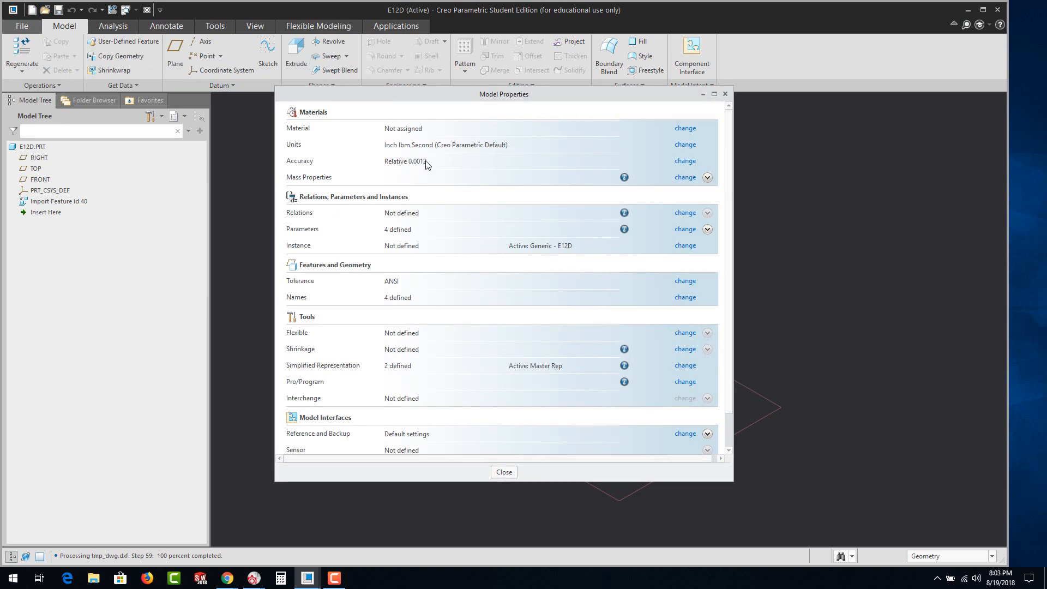
click(685, 162)
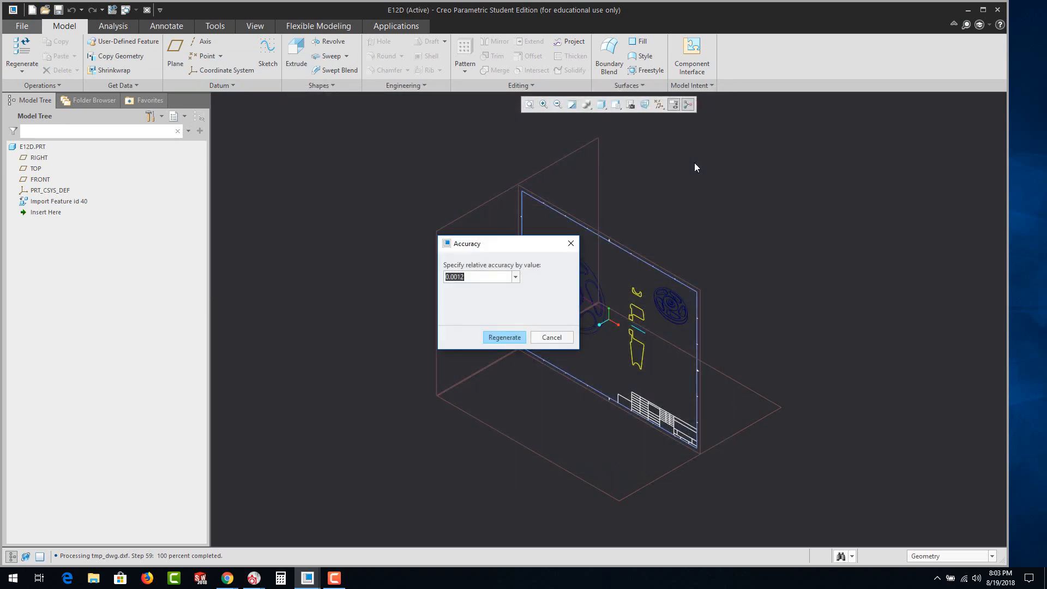
text(.0001)
click(504, 337)
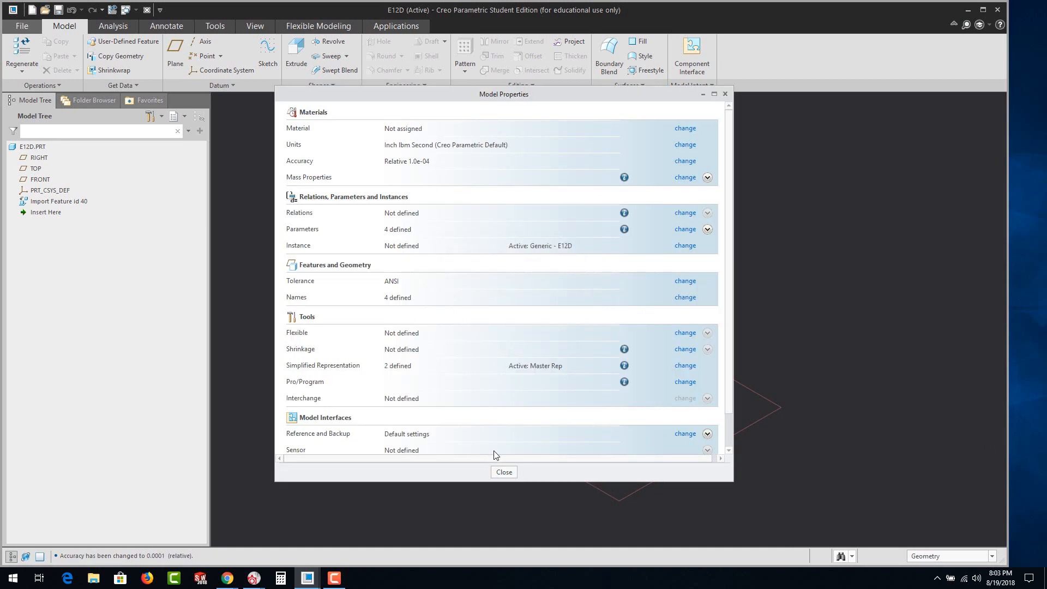
click(504, 472)
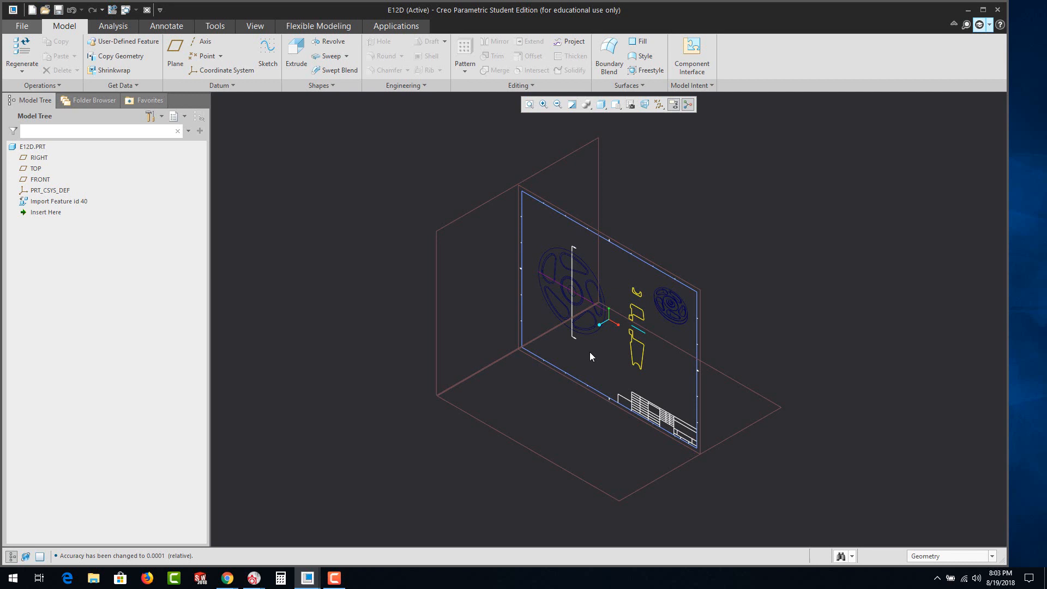
Examine the imported drawing curves, including the wheel view and the yellow section profiles, from an angled close-up.
mouse_move(599, 355)
middle_down()
mouse_move(620, 303)
mouse_move(629, 342)
middle_up()
scroll(634, 370, down, 5)
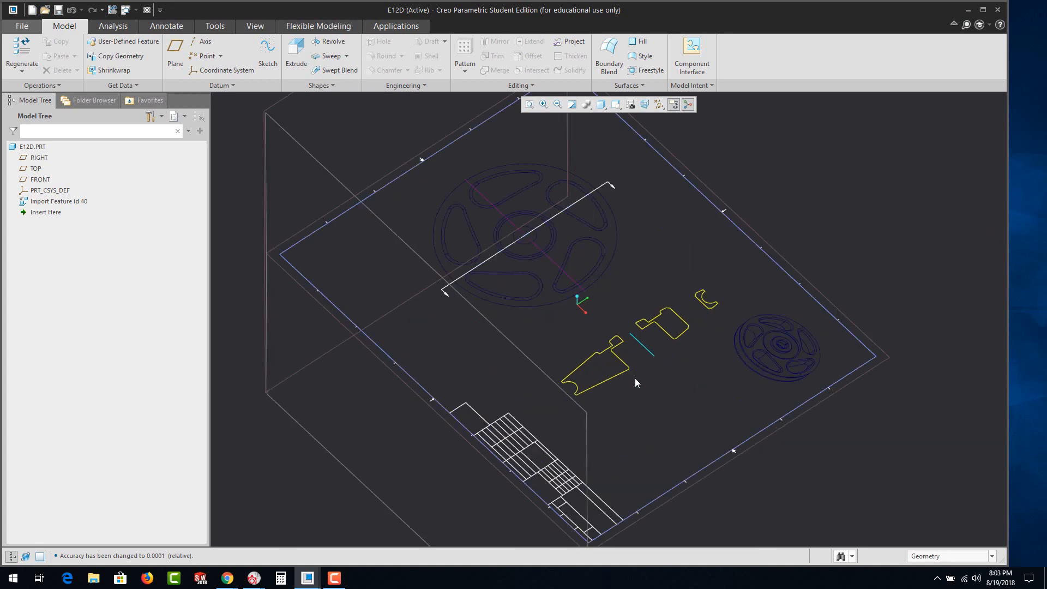
scroll(625, 361, down, 3)
scroll(543, 291, up, 4)
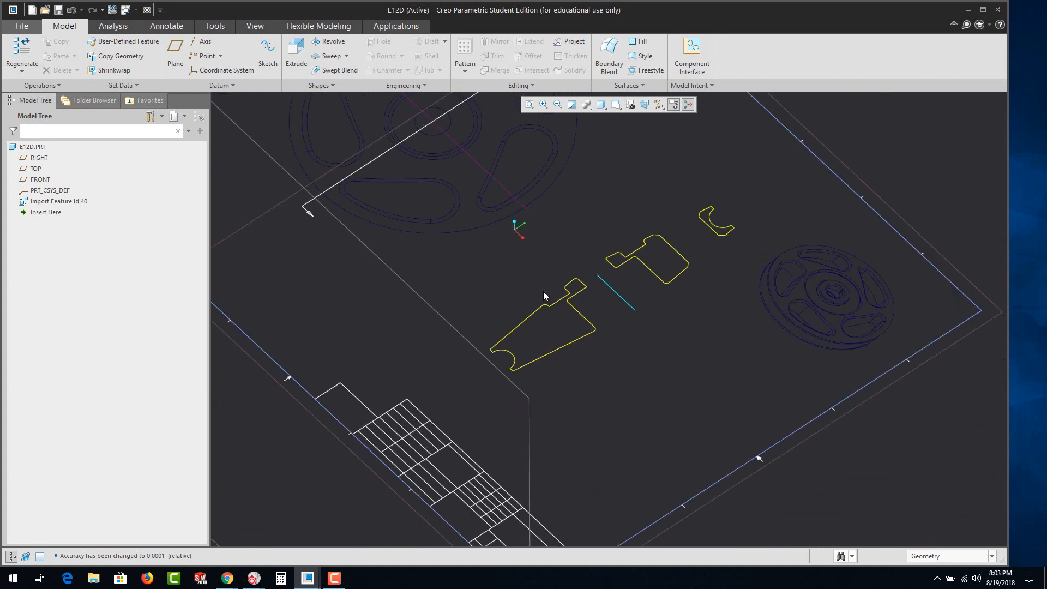
scroll(542, 292, down, 2)
scroll(543, 278, up, 2)
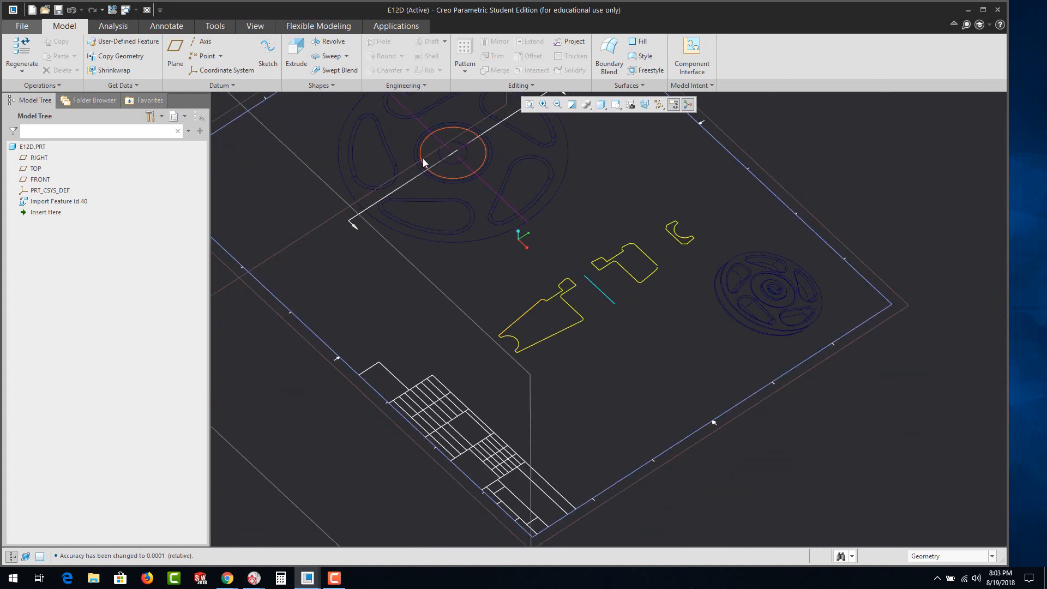
scroll(585, 294, down, 2)
scroll(587, 294, down, 2)
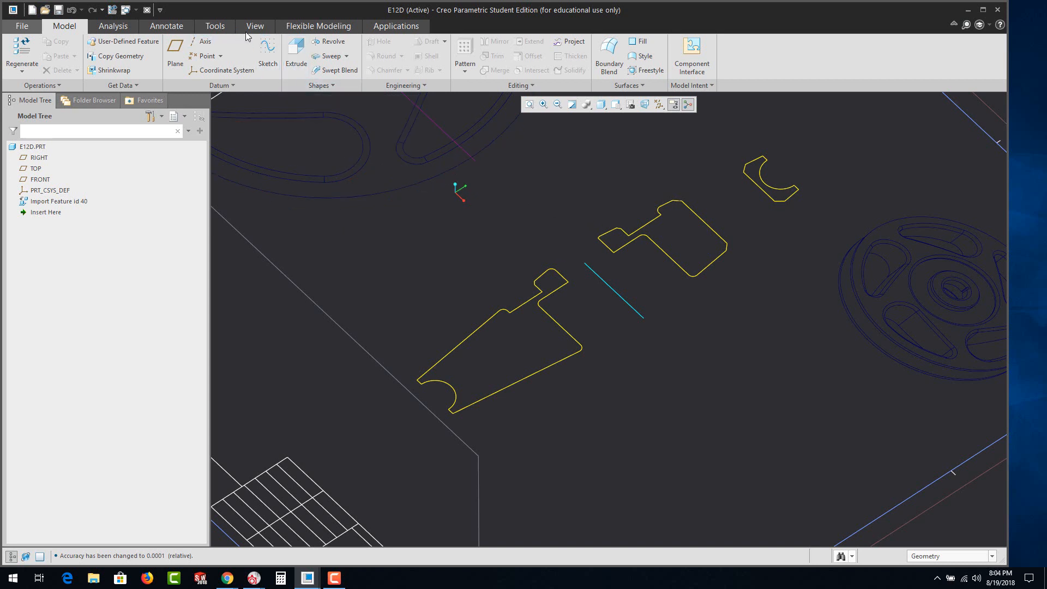
Measure the diameter of the outer circle of the large wheel view.
click(118, 28)
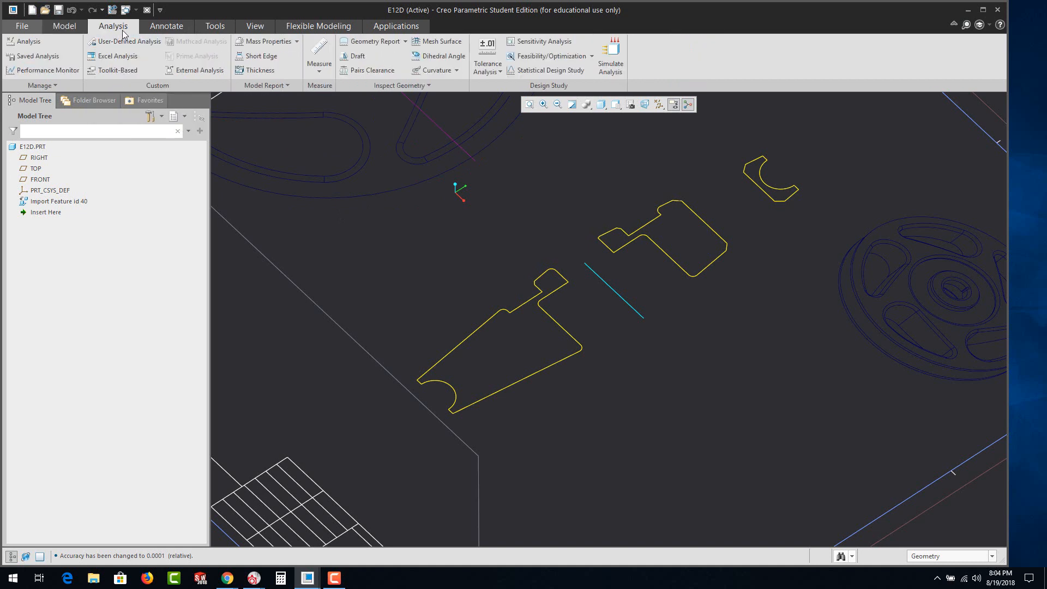
click(320, 72)
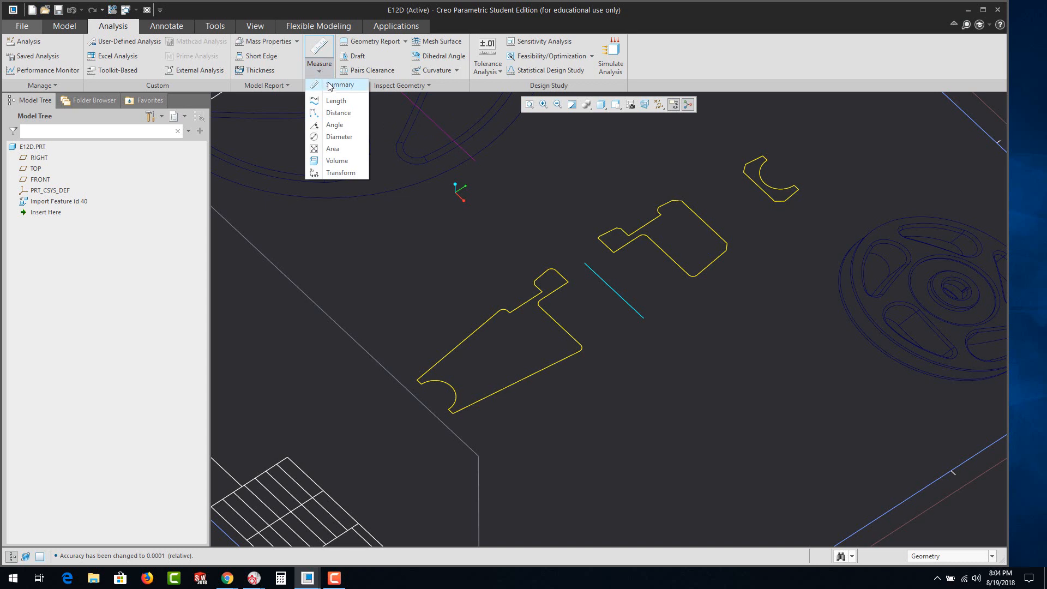
click(335, 136)
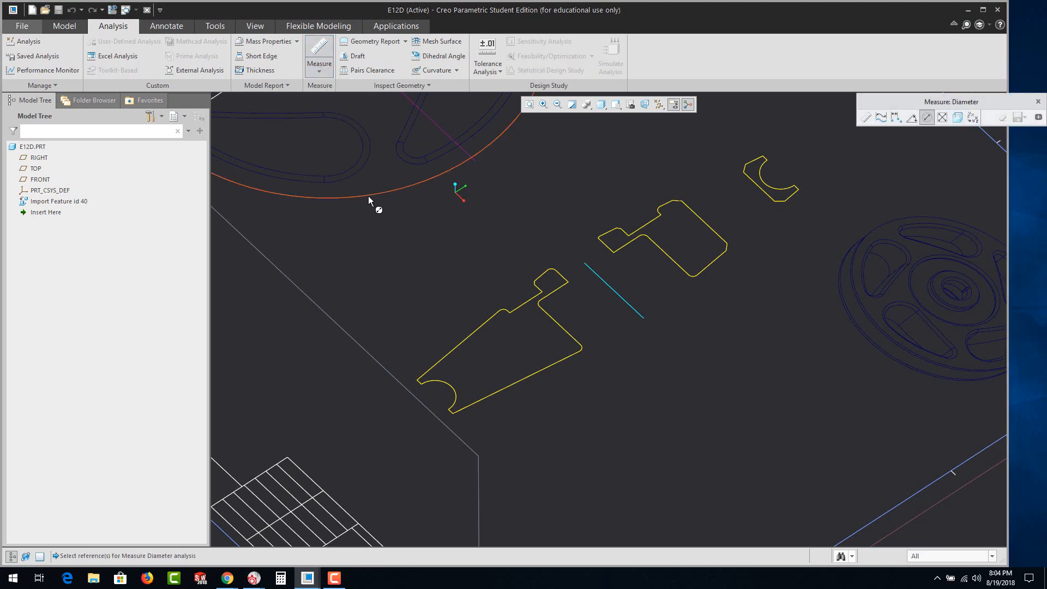
click(369, 197)
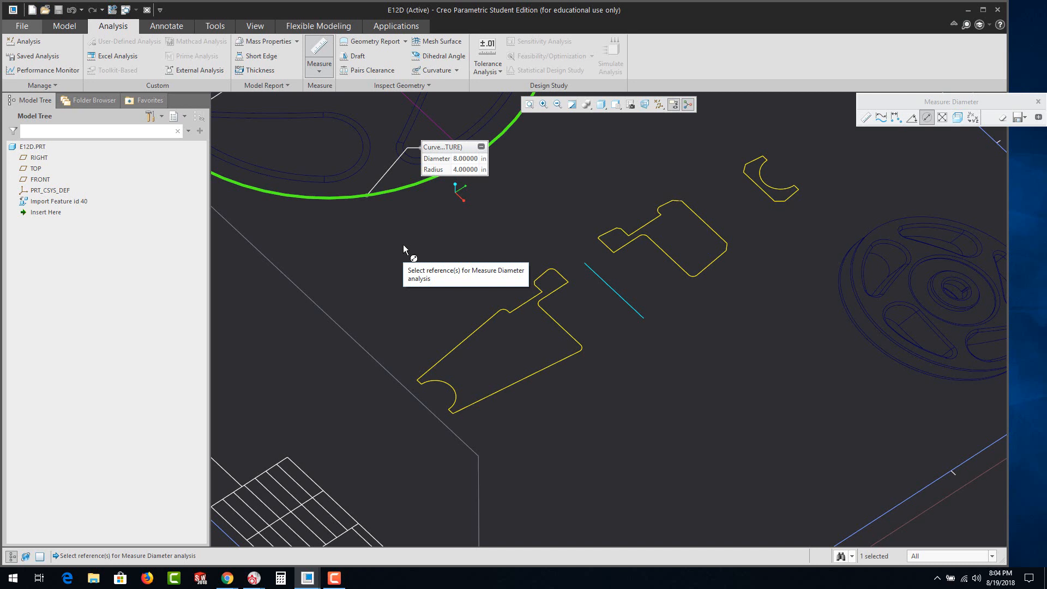
click(1038, 101)
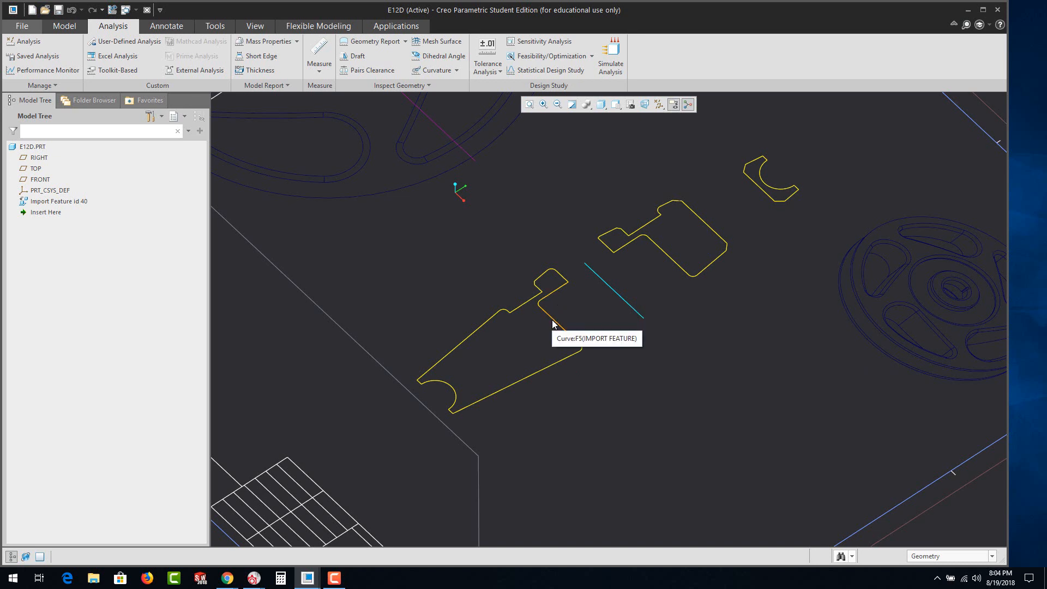
Start a Revolve sketch on the FRONT plane and orient the view to FRONT around the yellow section profiles.
key(ctrl+d)
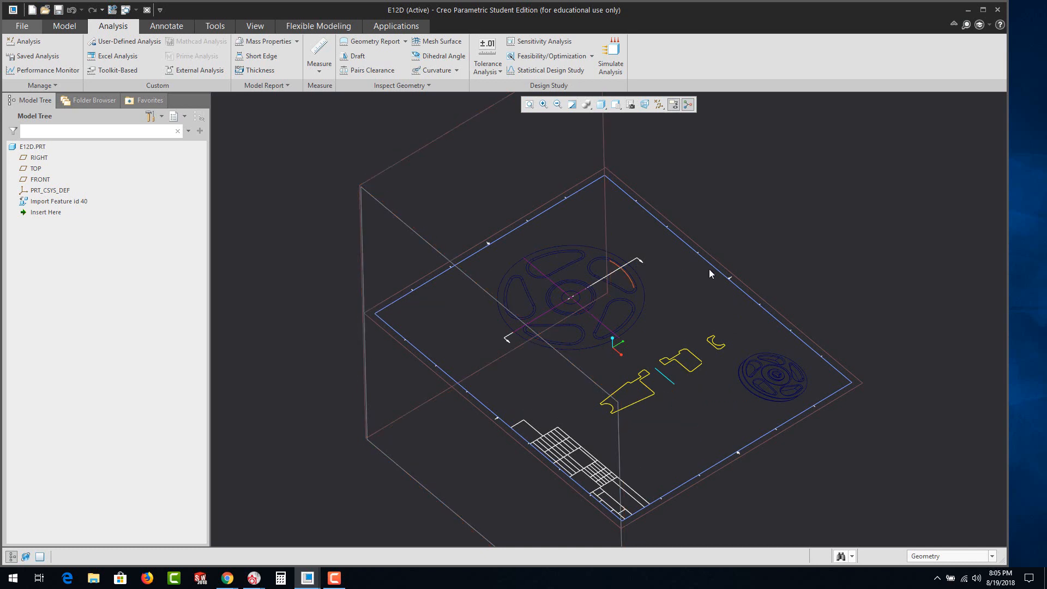
click(726, 267)
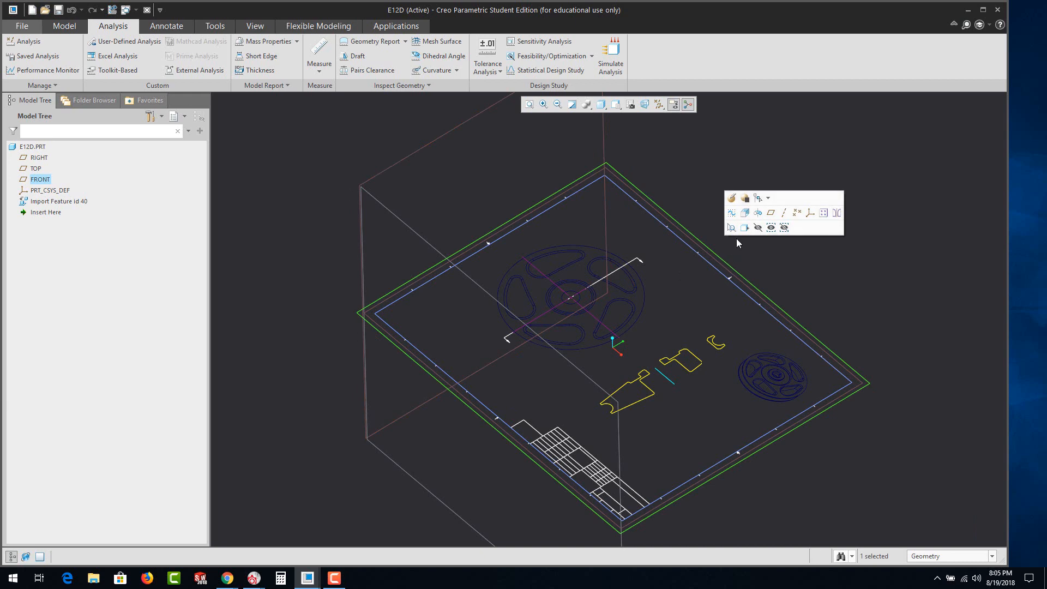
click(758, 214)
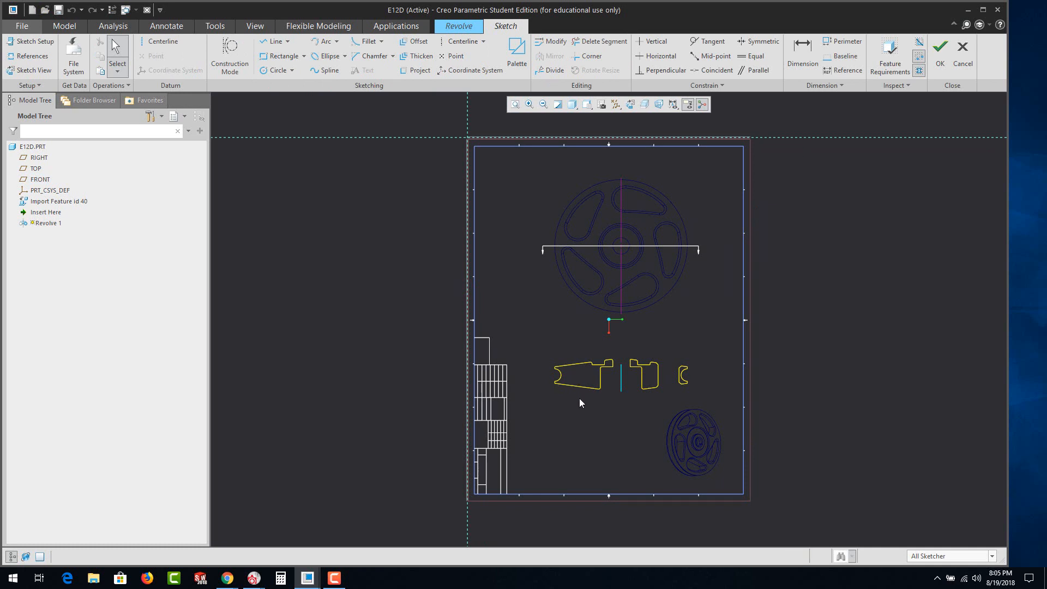
scroll(579, 396, down, 8)
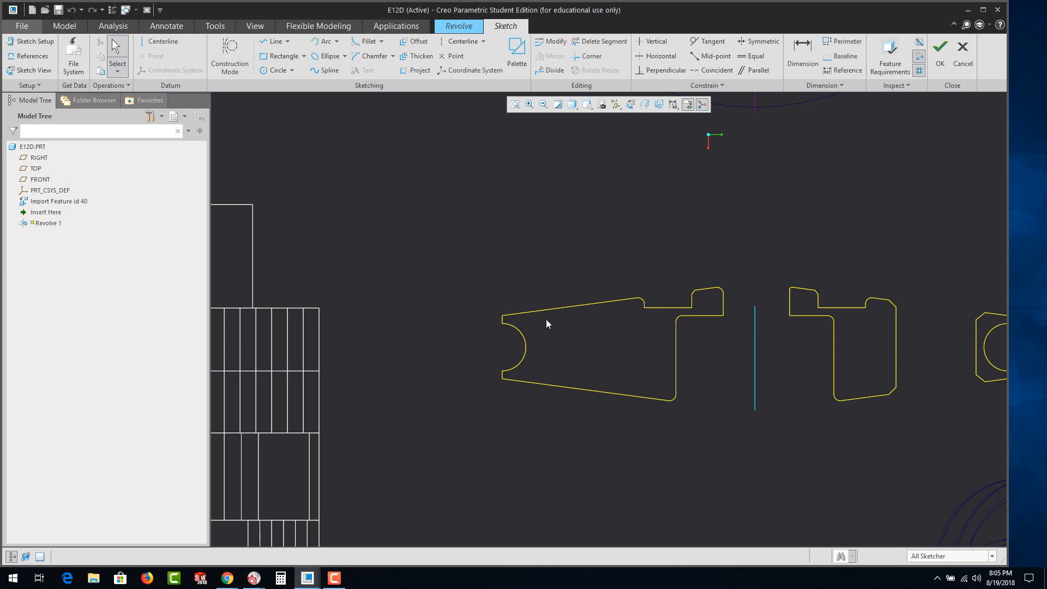
click(589, 111)
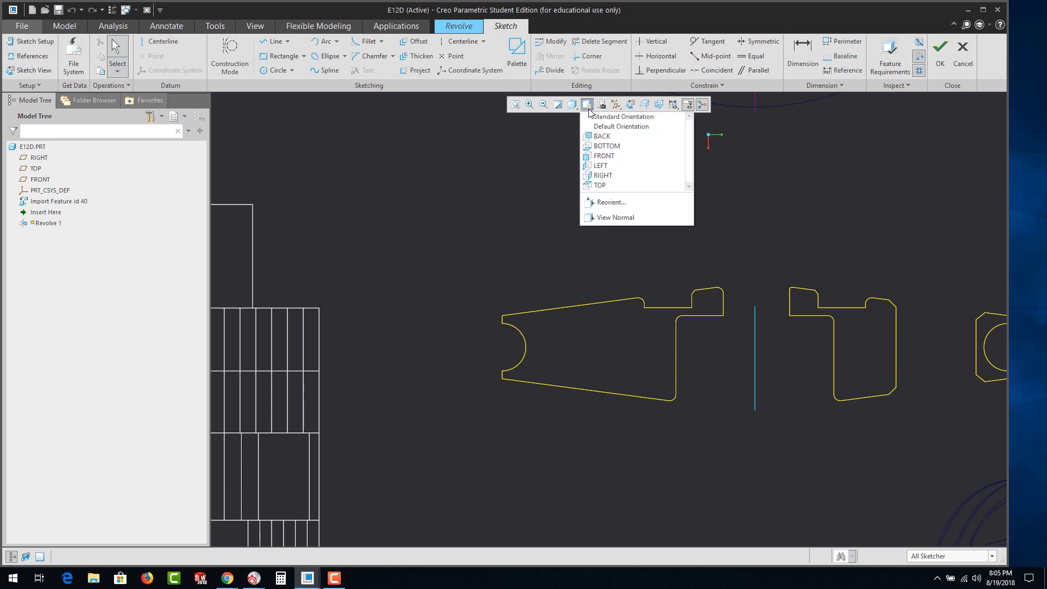
click(606, 156)
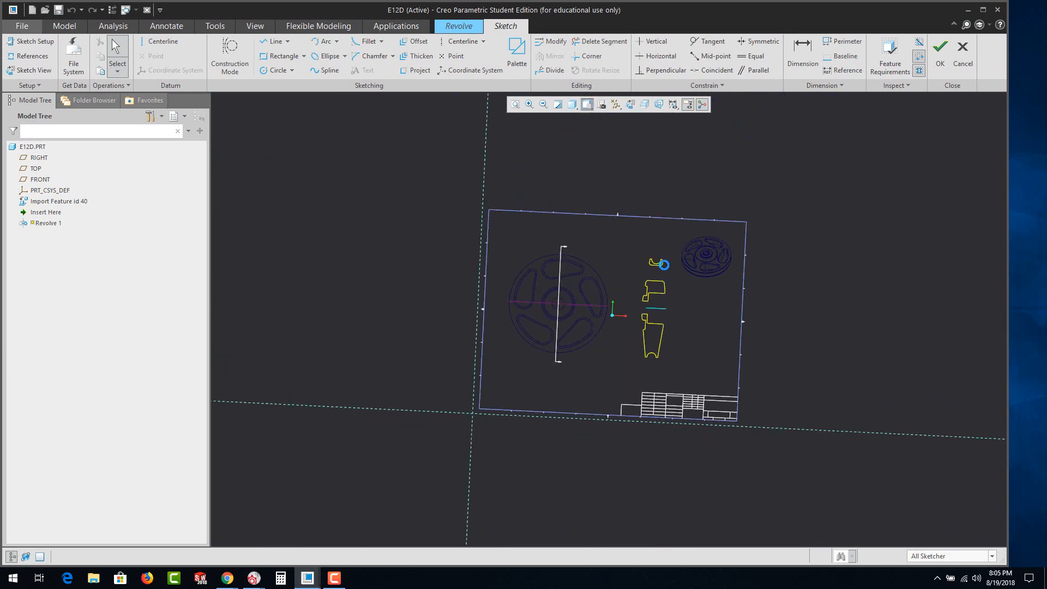
scroll(643, 335, down, 6)
scroll(643, 335, down, 4)
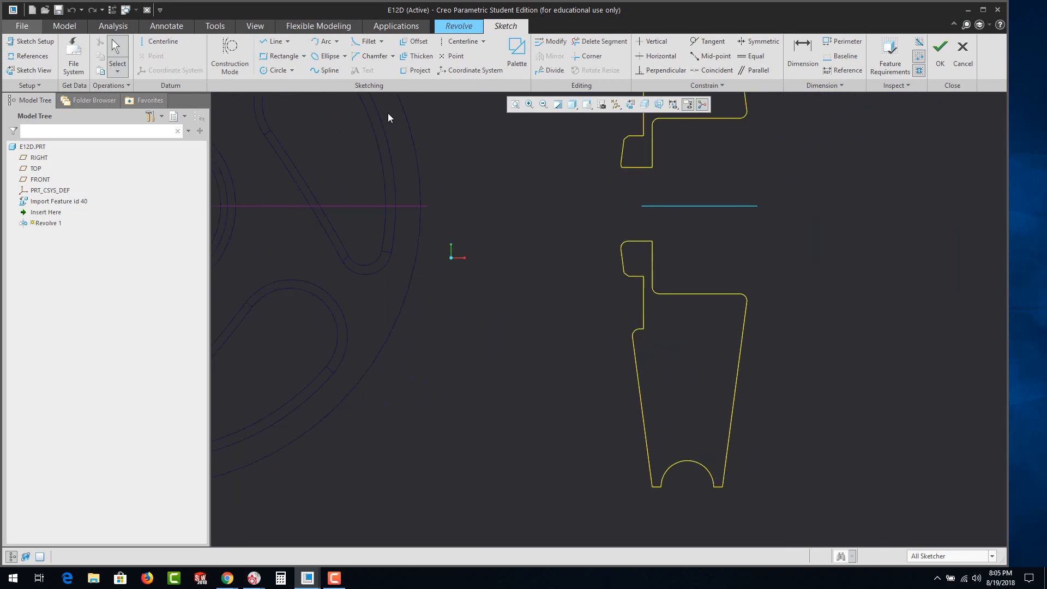
Sketch a horizontal centerline along the cyan axis line between the yellow section profiles.
click(463, 43)
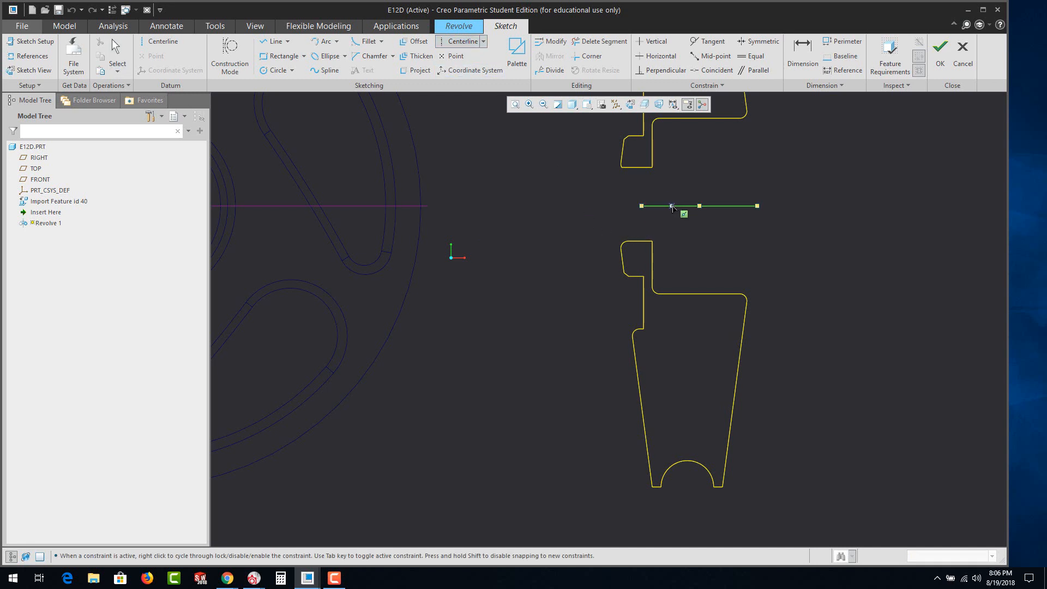
click(670, 208)
click(745, 208)
middle_click(807, 263)
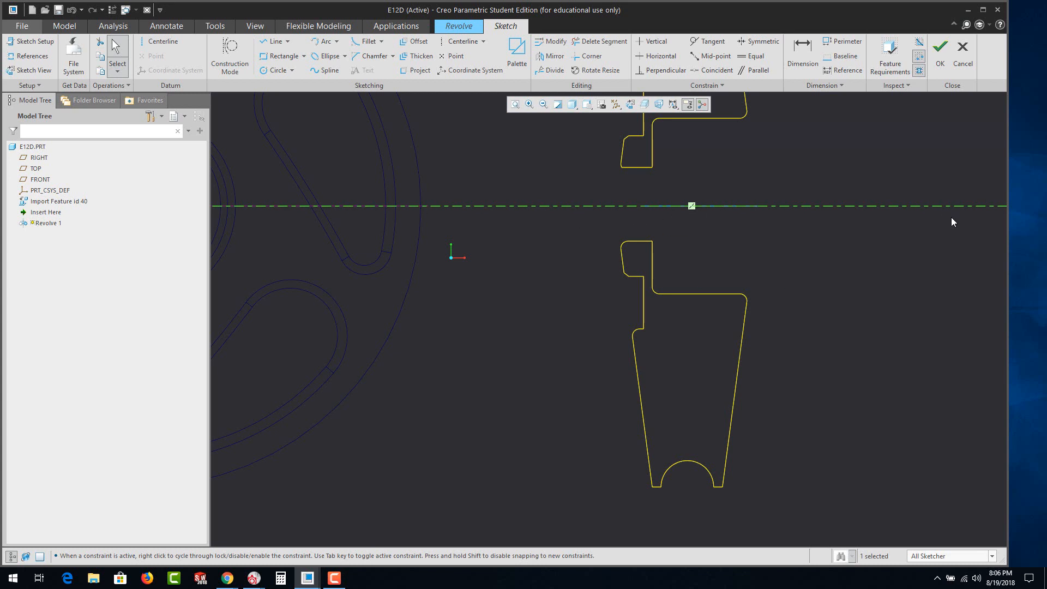
Project the lower section profile's long horizontal edge, its outer corner round and the adjoining long slanted edge into the sketch.
scroll(897, 277, down, 3)
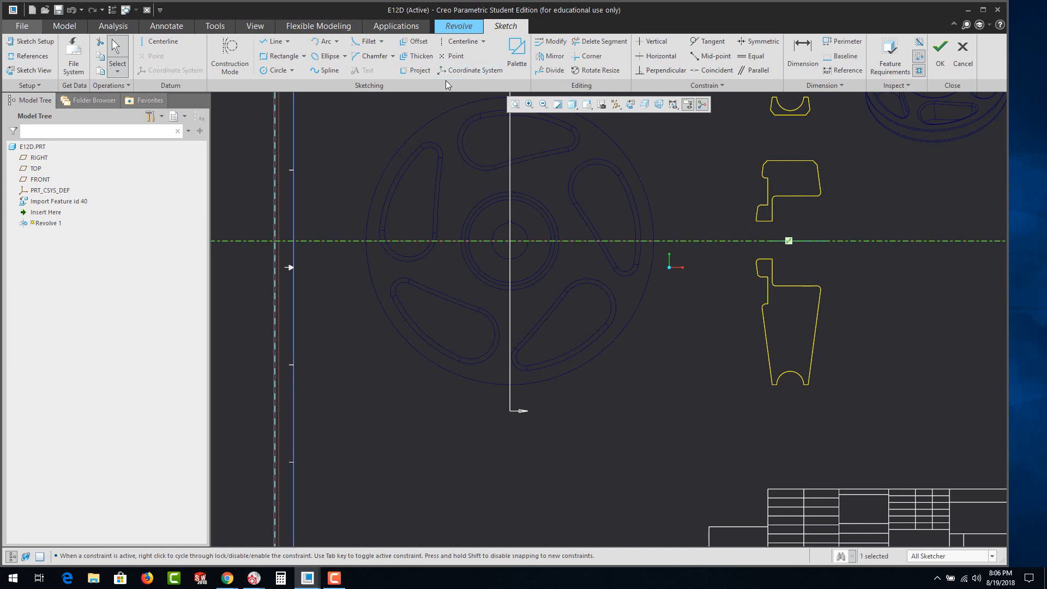
click(415, 70)
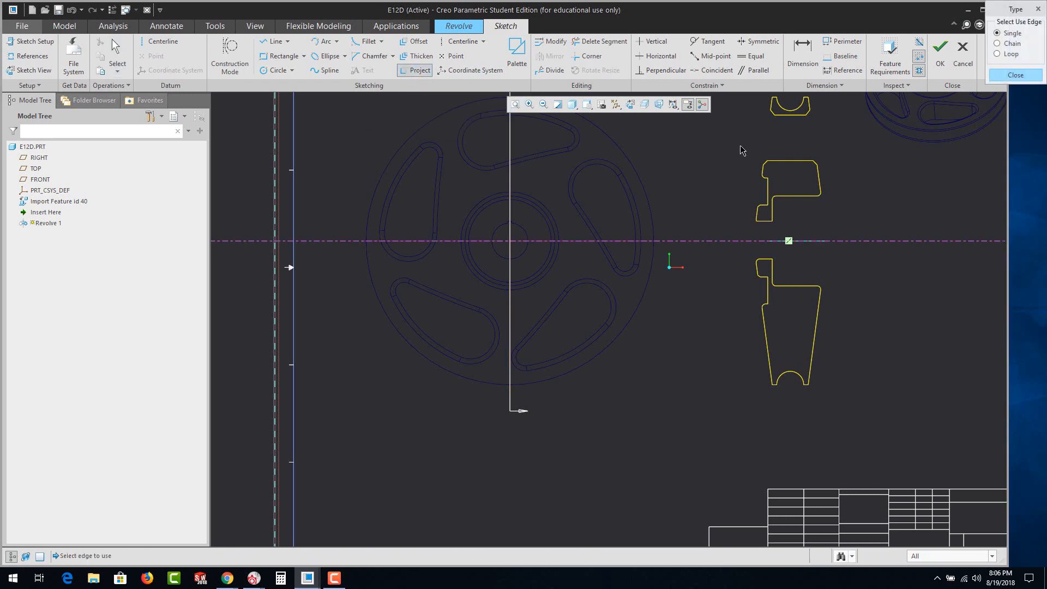
scroll(812, 294, down, 3)
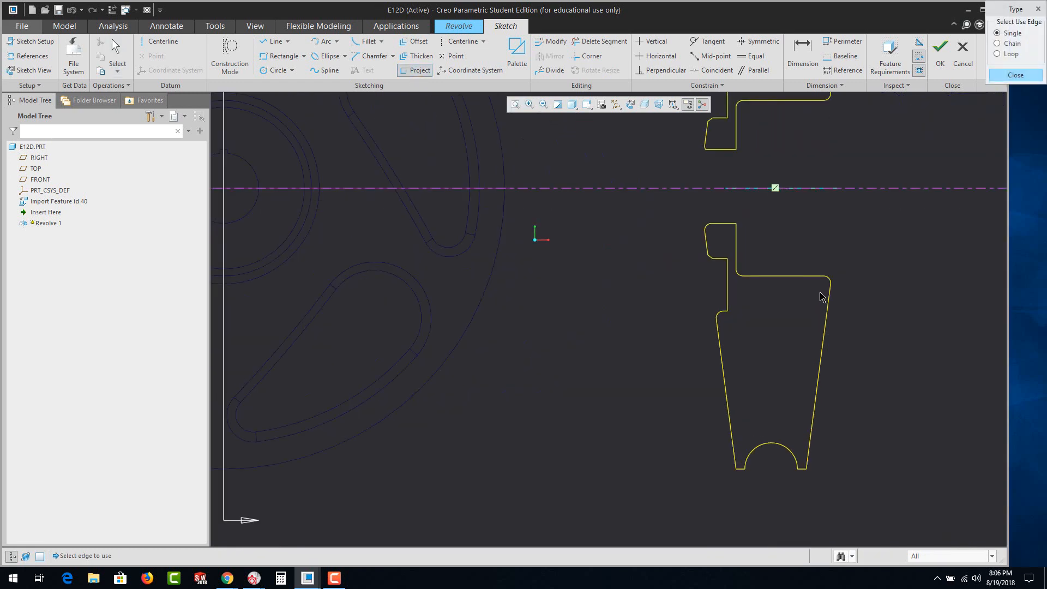
scroll(821, 295, down, 1)
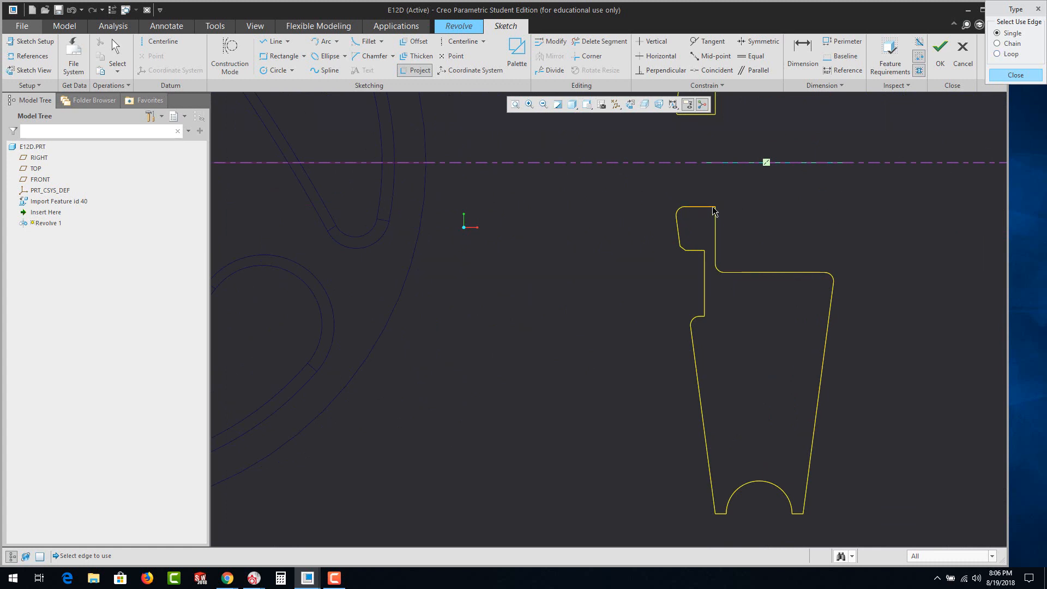
click(784, 277)
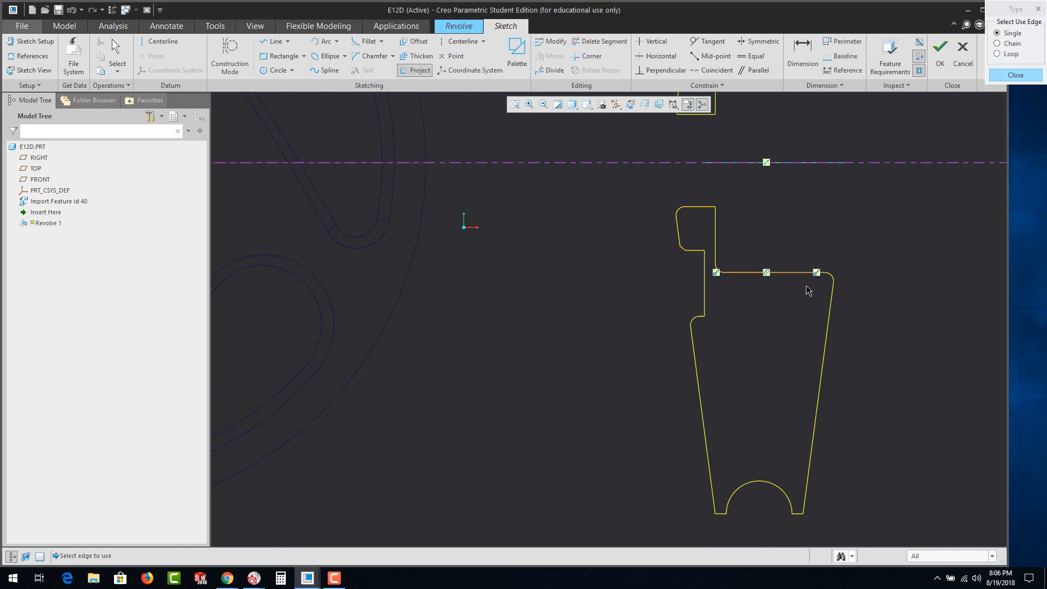
click(832, 279)
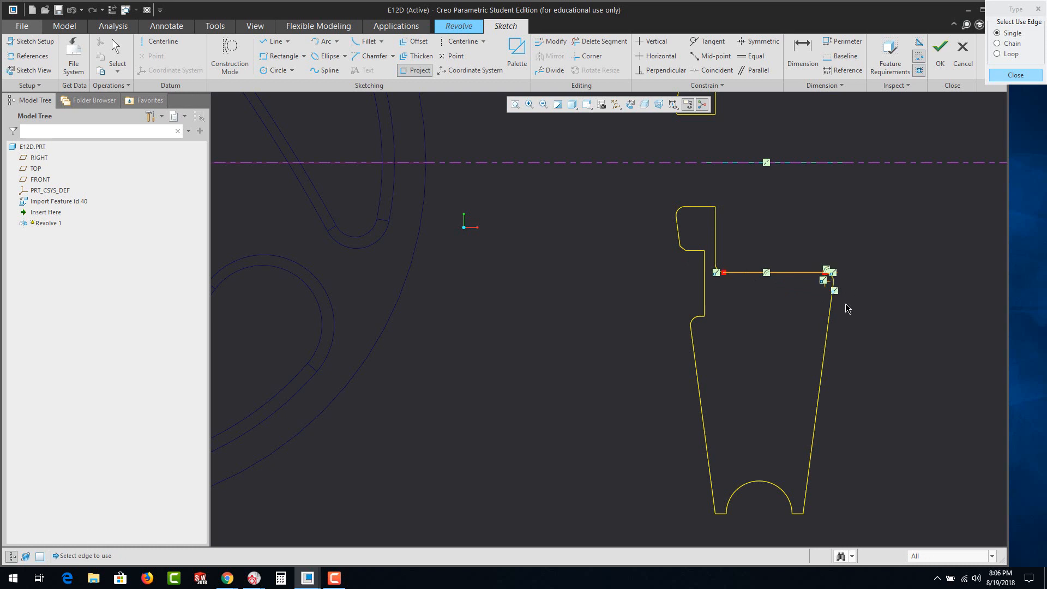
click(829, 333)
Project the rim's two short flat edges, the semicircular groove arc and the opposite long slanted edge.
scroll(791, 521, up, 5)
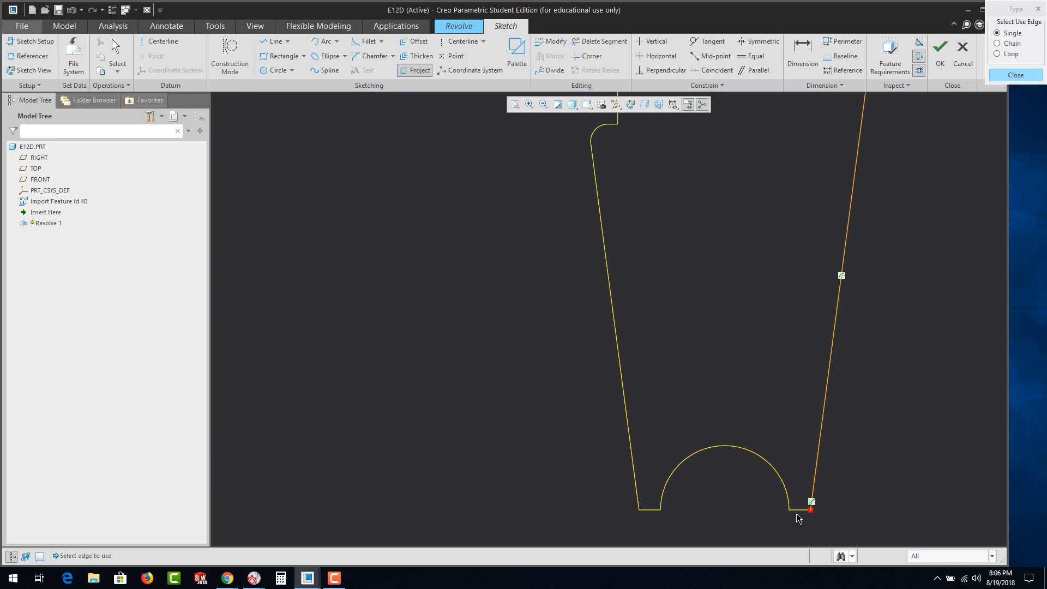
click(800, 508)
click(780, 478)
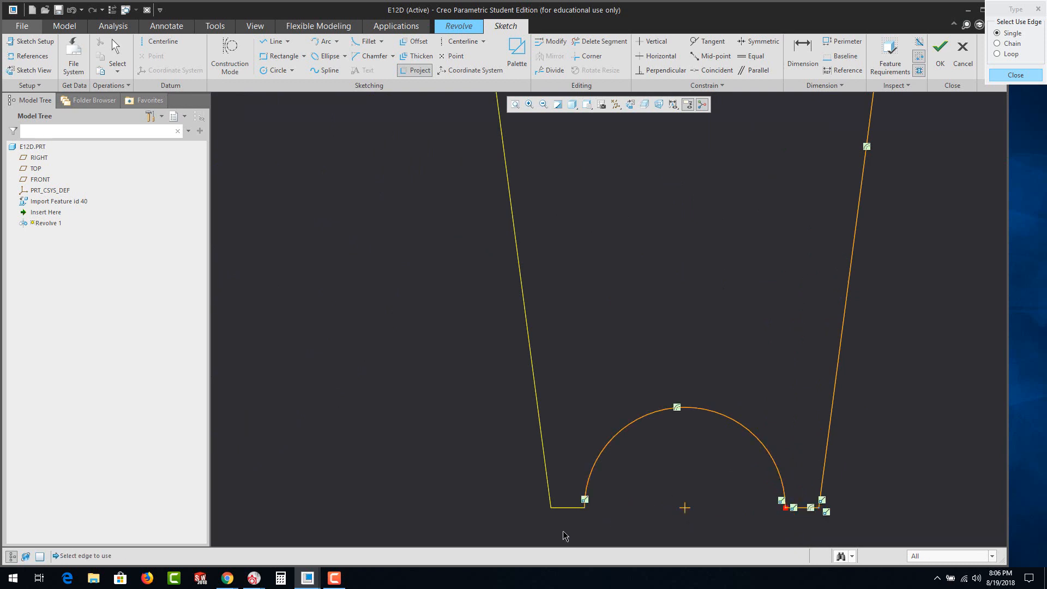
click(568, 508)
click(544, 458)
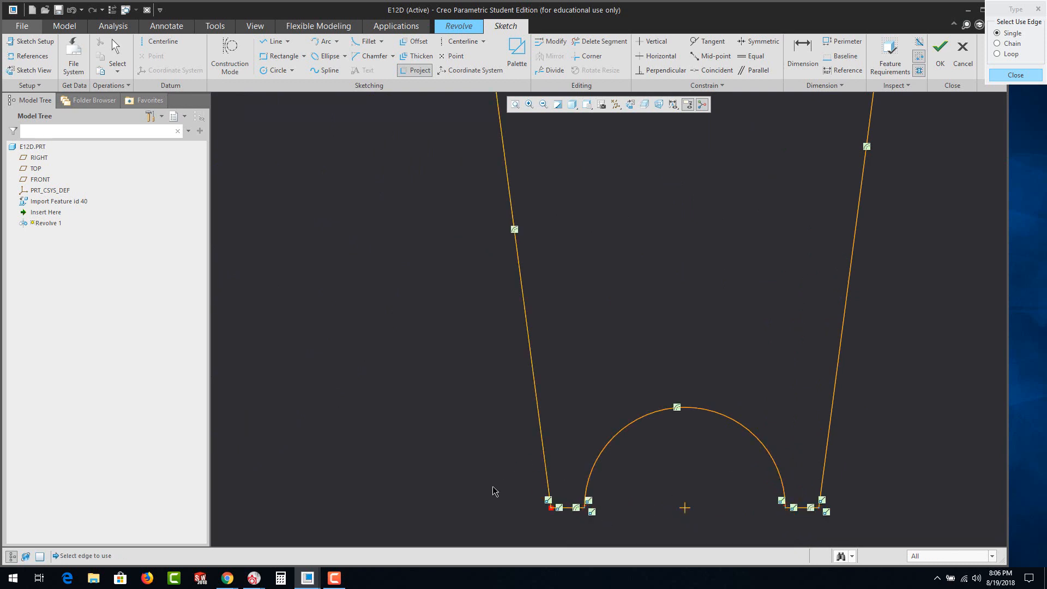
Project the shoulder's corner round, its short horizontal ledge and the vertical web edge above it.
scroll(494, 490, down, 3)
scroll(509, 320, down, 2)
scroll(476, 295, up, 6)
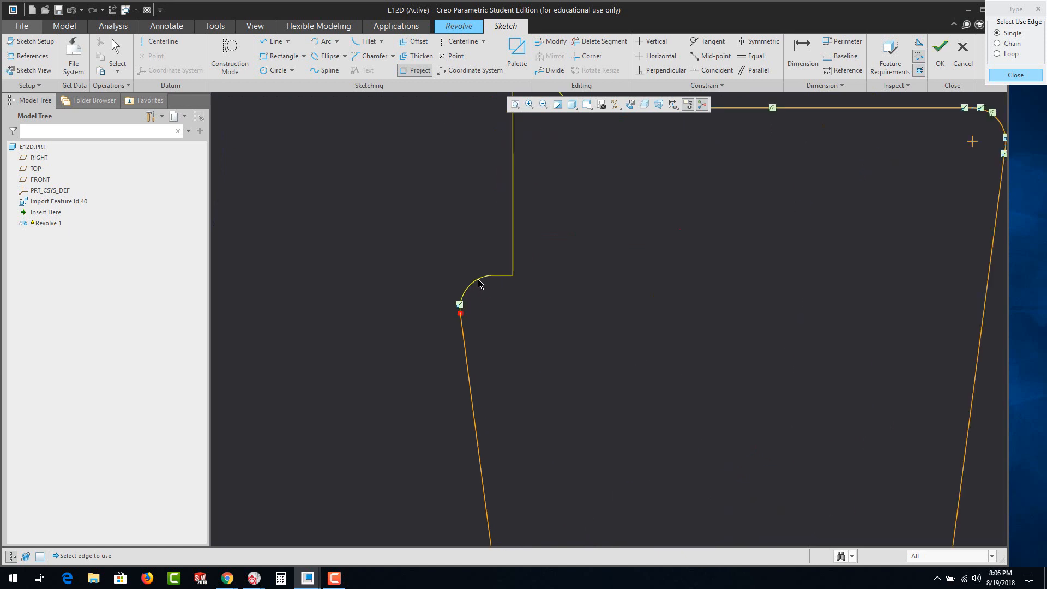
click(471, 289)
click(502, 275)
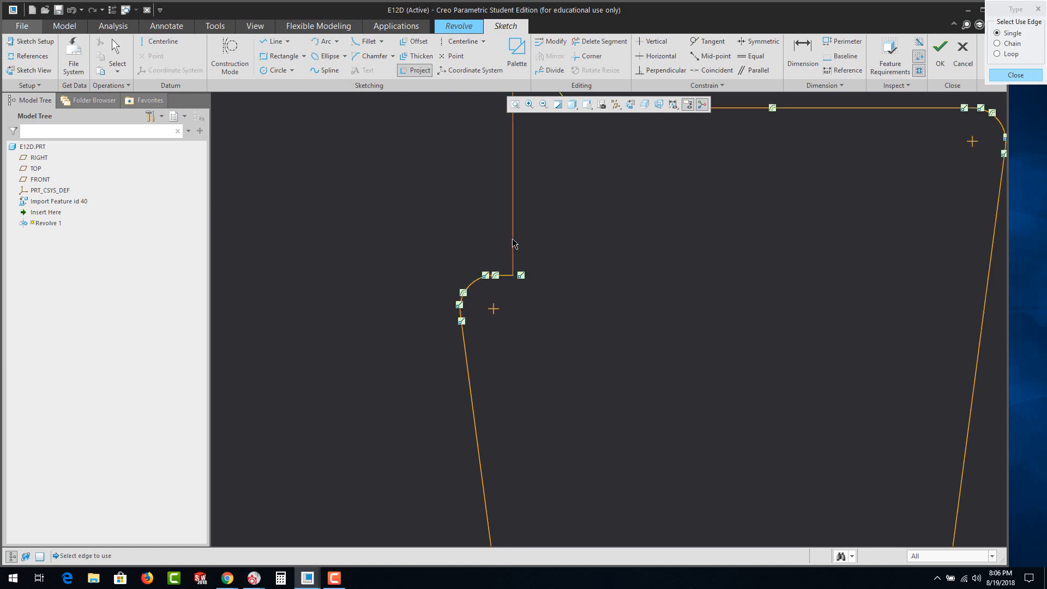
click(513, 243)
Project the hub's lower horizontal edge, its small angled corner and the adjoining slanted side edge.
scroll(614, 321, down, 4)
scroll(572, 218, up, 4)
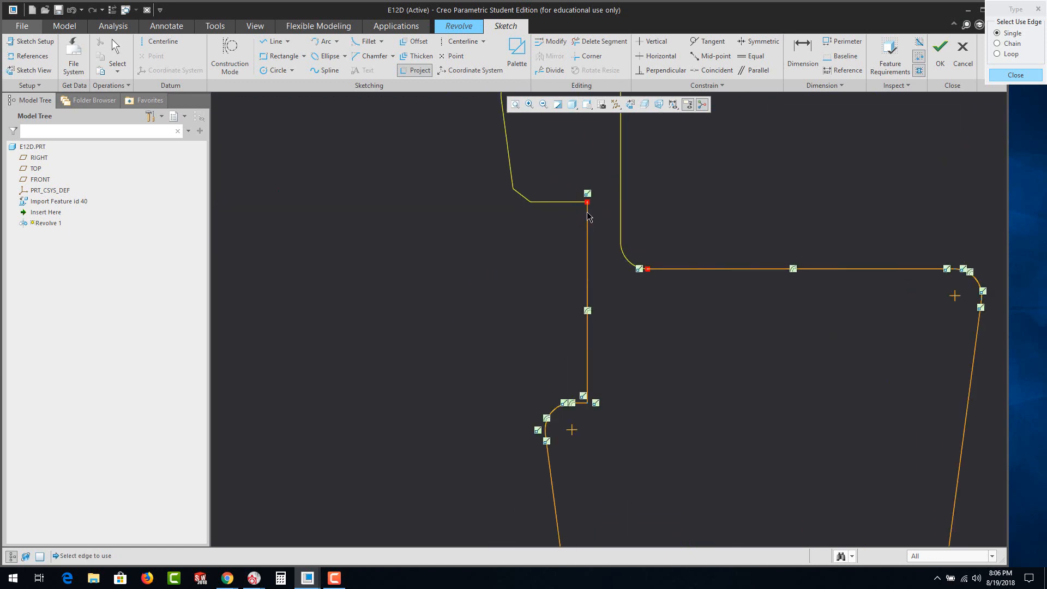
click(569, 203)
click(522, 198)
click(512, 170)
Close the profile by projecting the hub's corner round, horizontal edge nearest the centerline, vertical edge and inner fillet.
scroll(482, 296, down, 3)
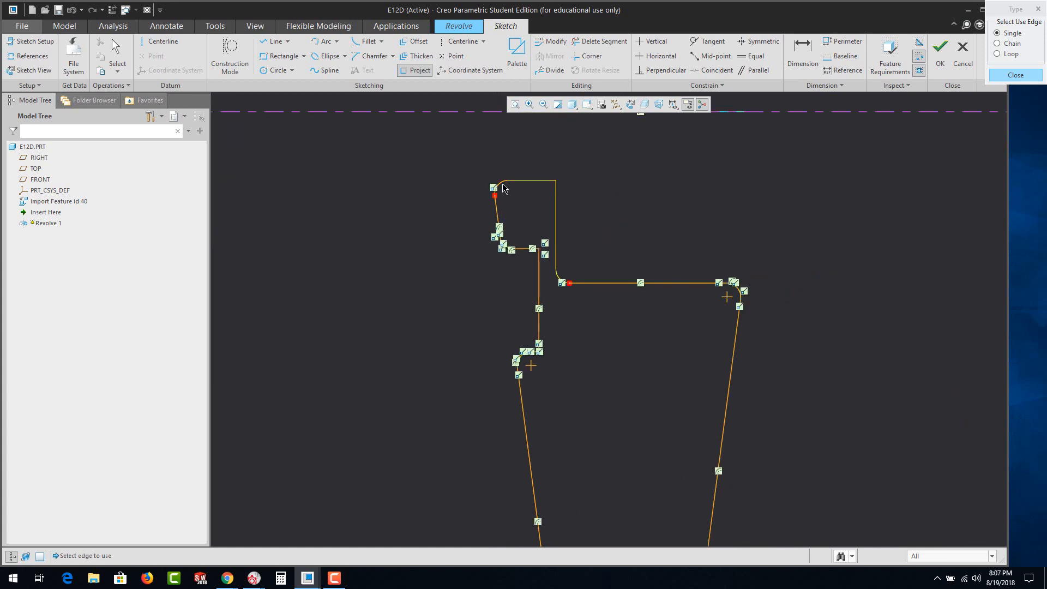
click(516, 184)
click(539, 180)
click(556, 199)
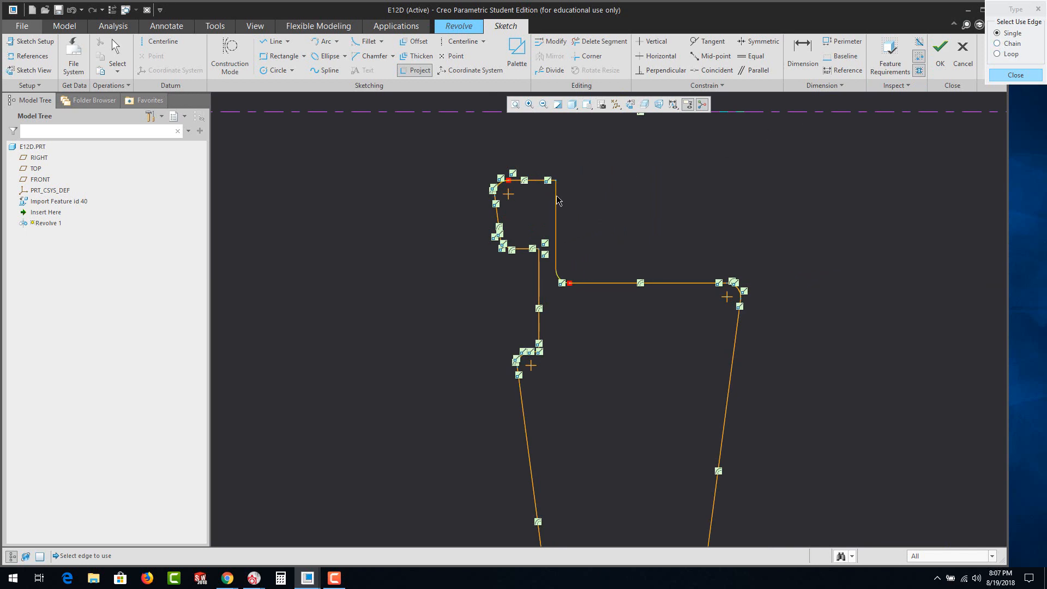
scroll(543, 292, up, 3)
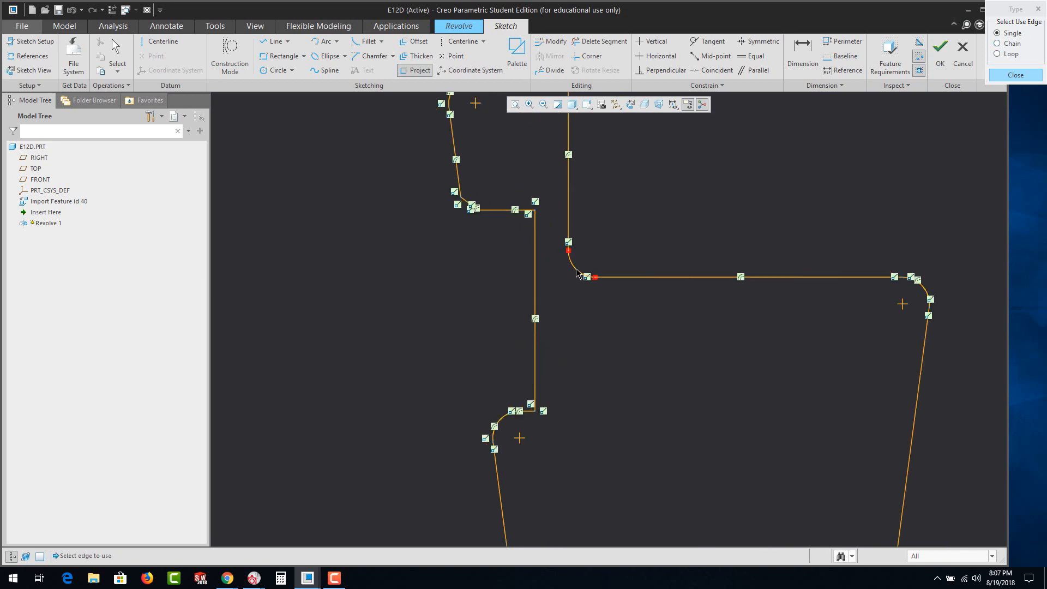
click(576, 271)
Finish the section sketch and revolve it 360 degrees about the sketched centerline as a solid.
scroll(691, 392, down, 3)
scroll(700, 364, down, 4)
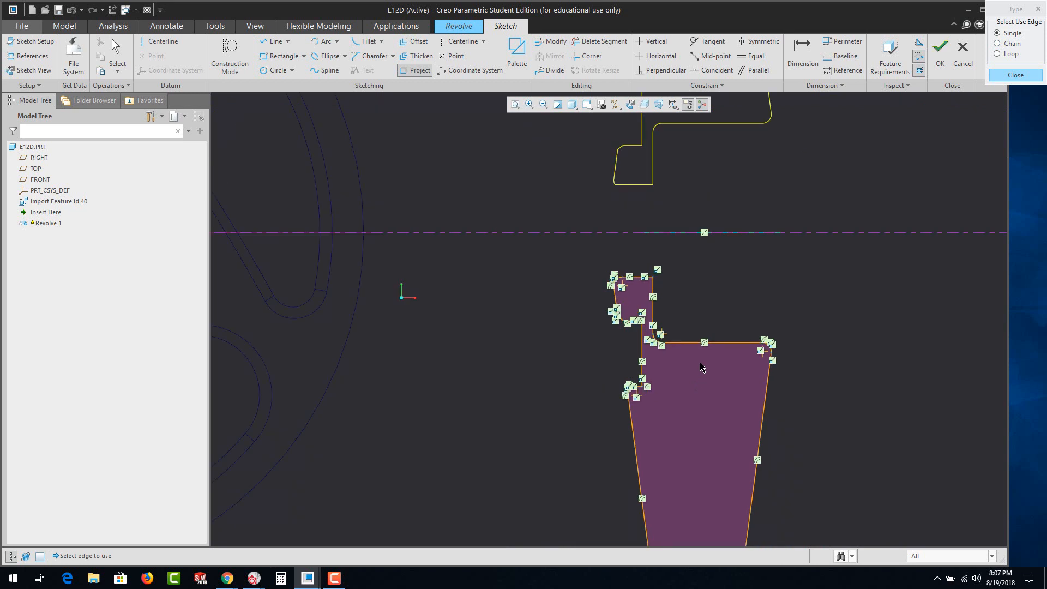
scroll(696, 498, up, 4)
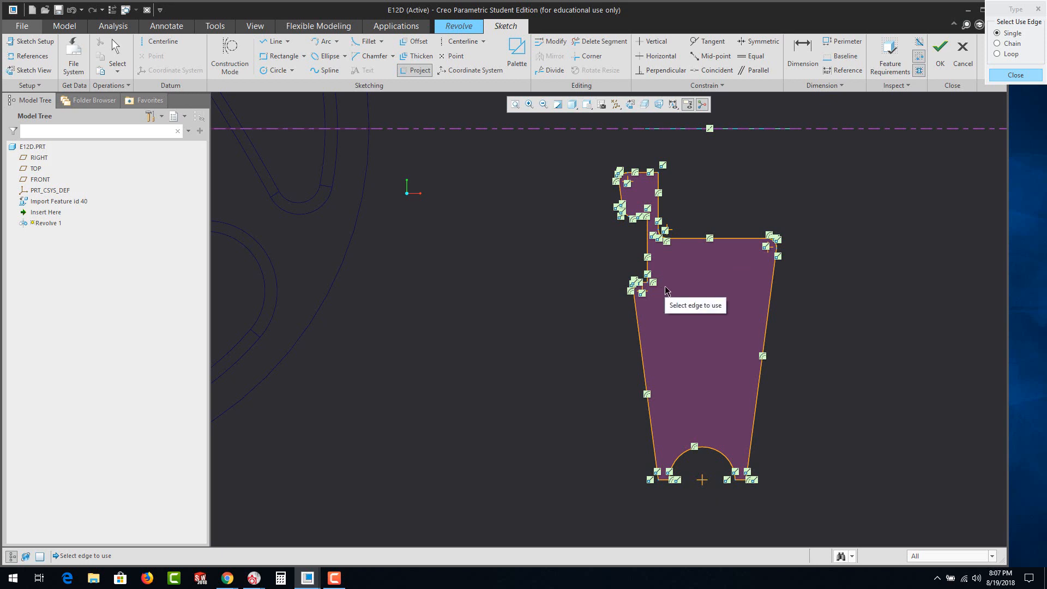
click(1014, 76)
click(940, 54)
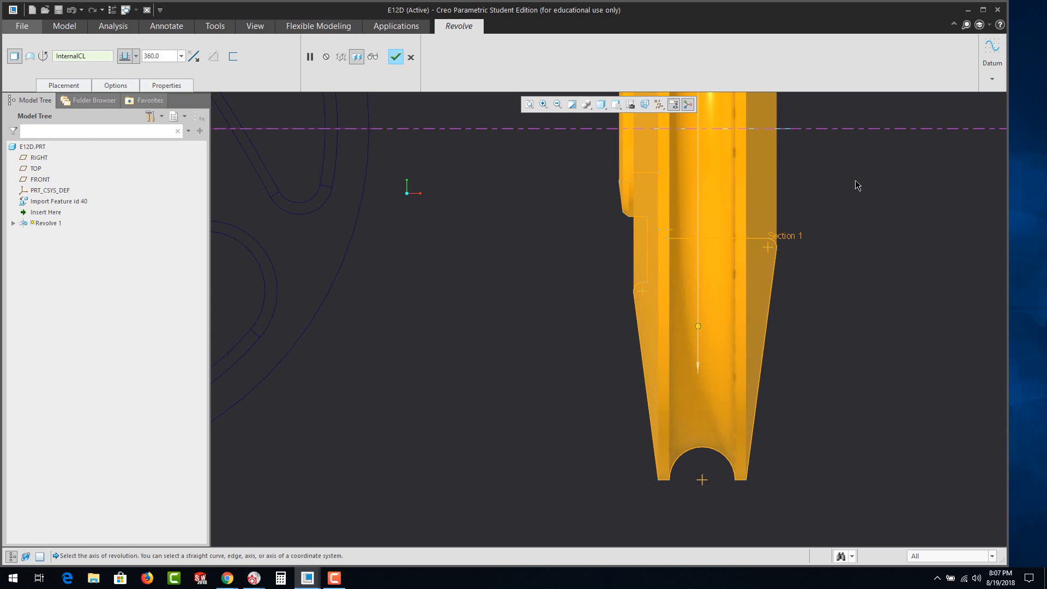
mouse_move(817, 252)
middle_down()
mouse_move(771, 293)
mouse_move(690, 316)
mouse_move(765, 354)
mouse_move(696, 320)
mouse_move(757, 315)
mouse_move(707, 311)
middle_up()
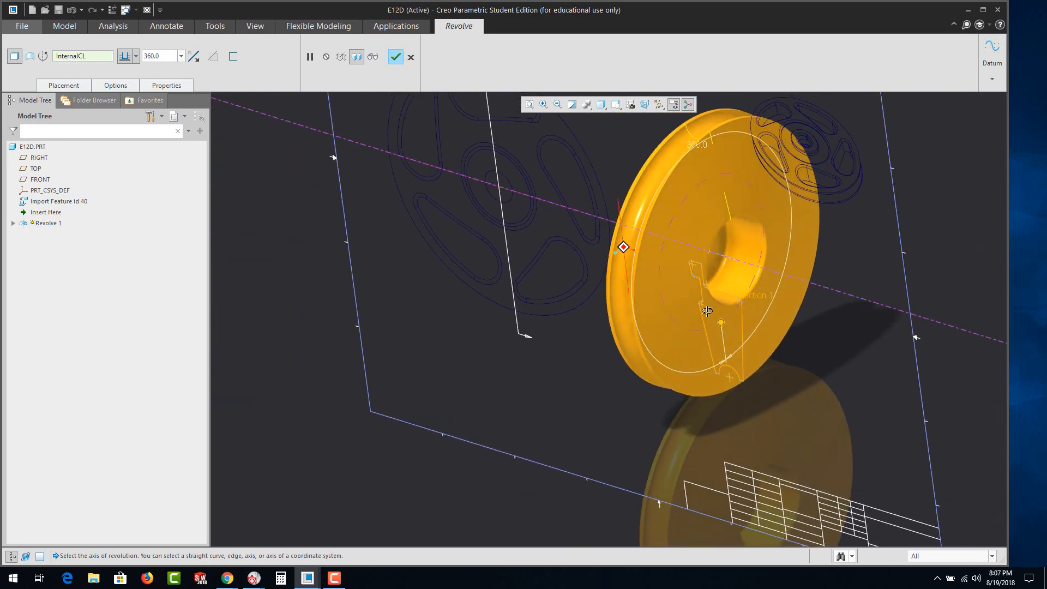
click(395, 57)
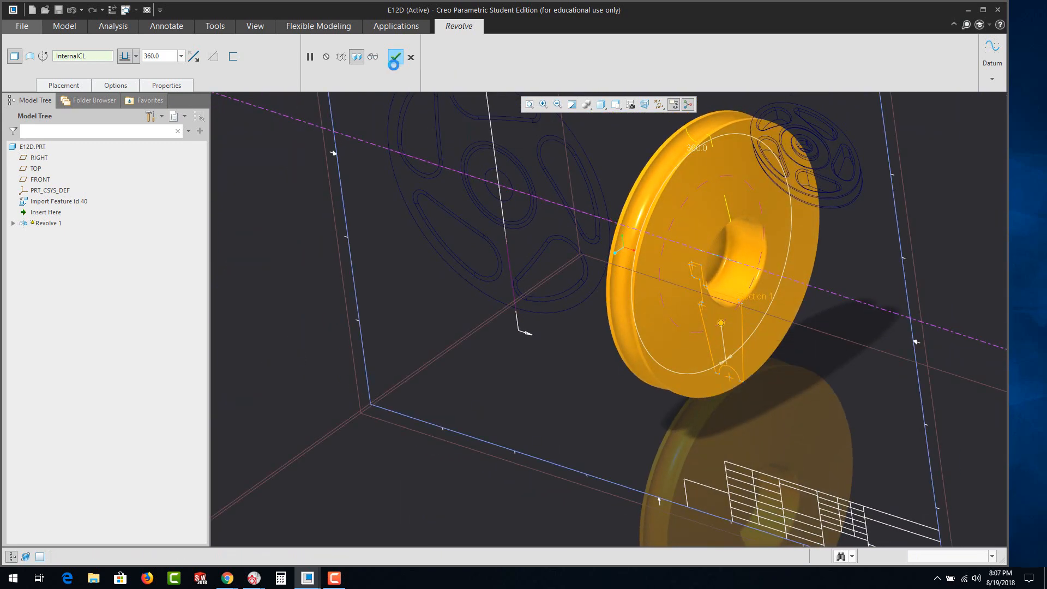
click(549, 368)
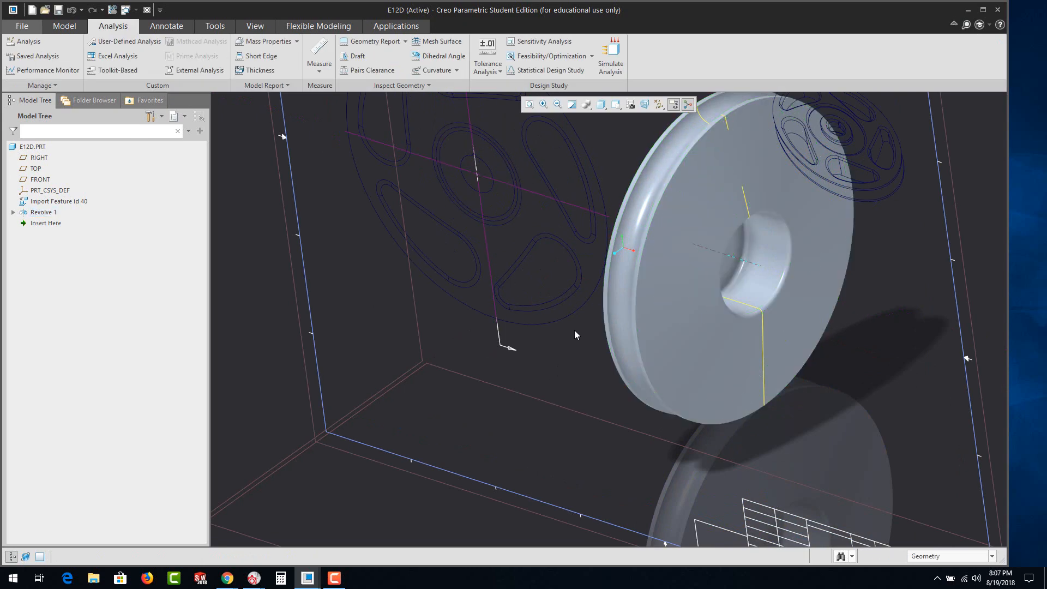
Start a sketch on the FRONT datum plane, facing the imported front view of the wheel.
middle_drag(575, 330, 690, 327)
scroll(701, 238, up, 3)
scroll(701, 237, down, 3)
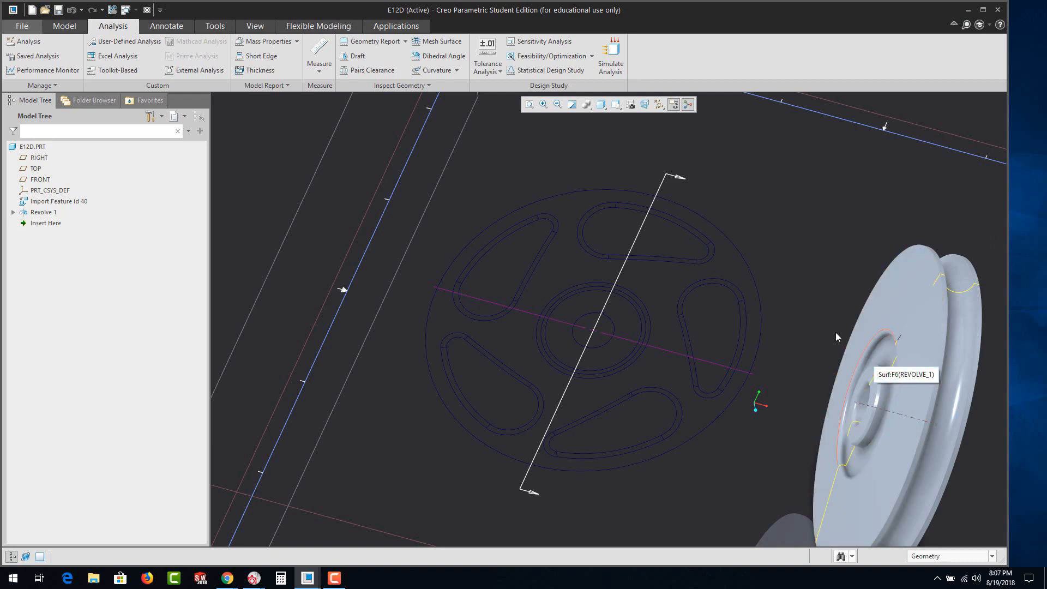
scroll(797, 217, down, 3)
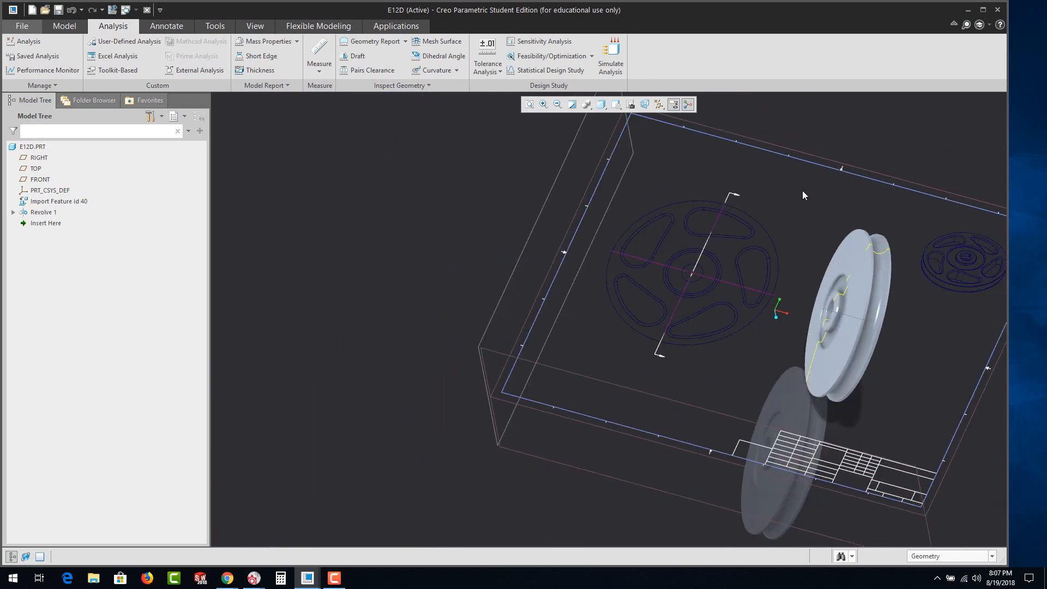
mouse_move(748, 234)
middle_down()
mouse_move(722, 207)
mouse_move(868, 138)
middle_up()
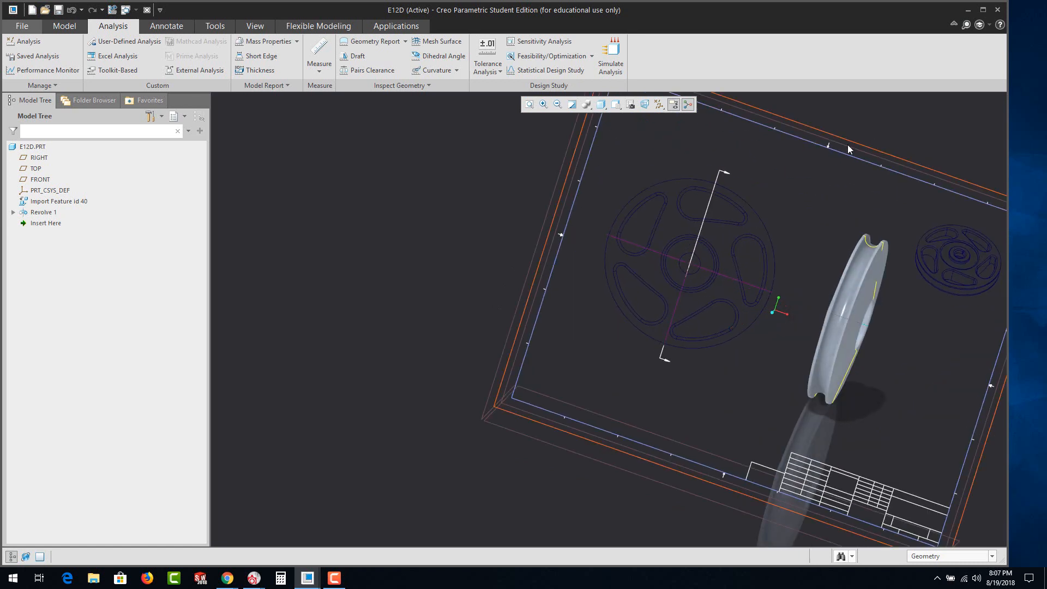
click(852, 147)
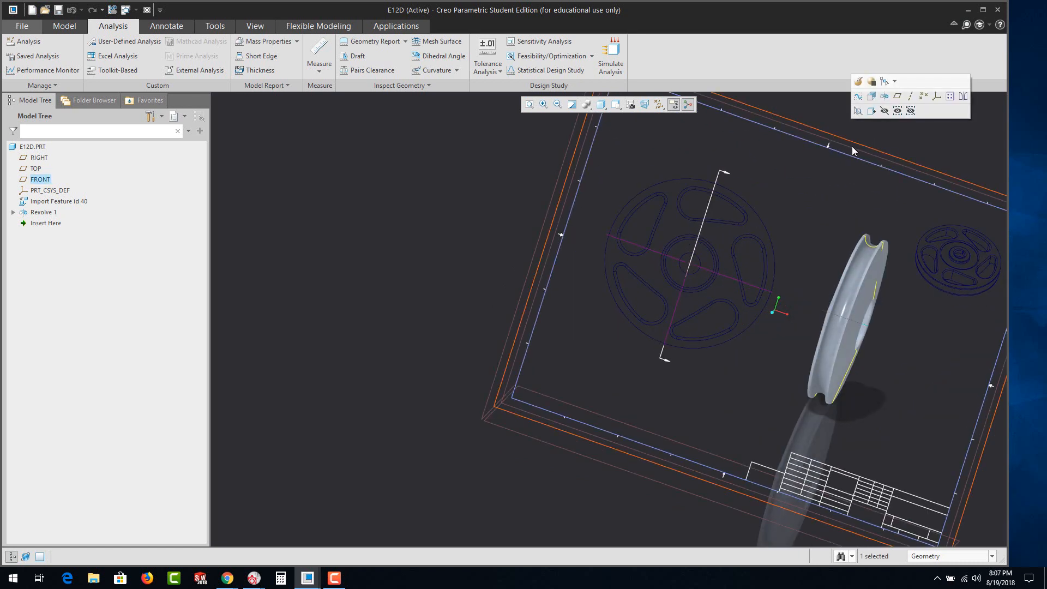
click(857, 97)
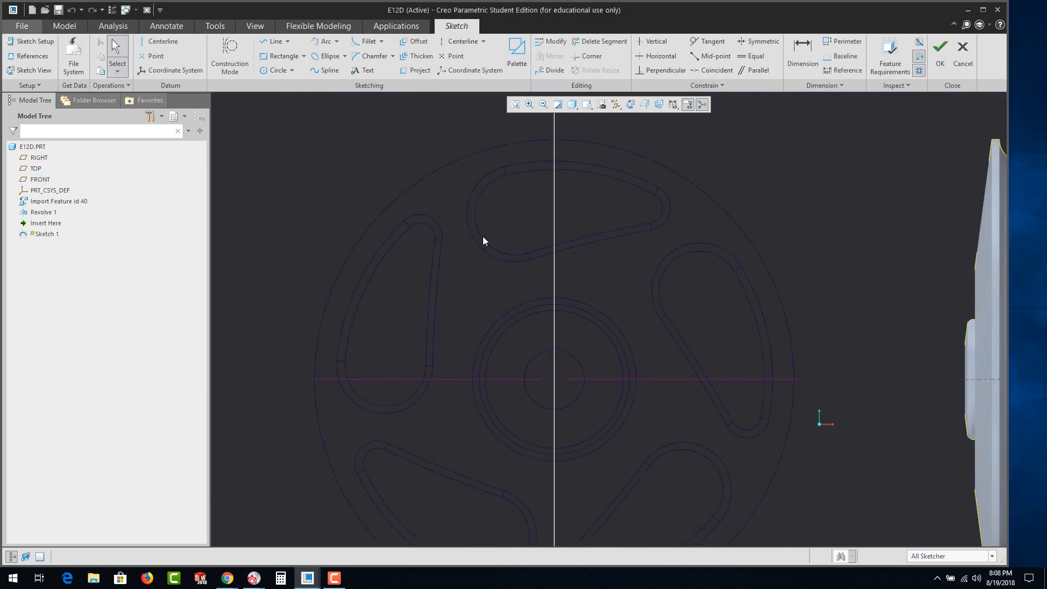
Project the four inner curves of the uppermost slot in the front view as a closed loop and finish the sketch.
click(412, 73)
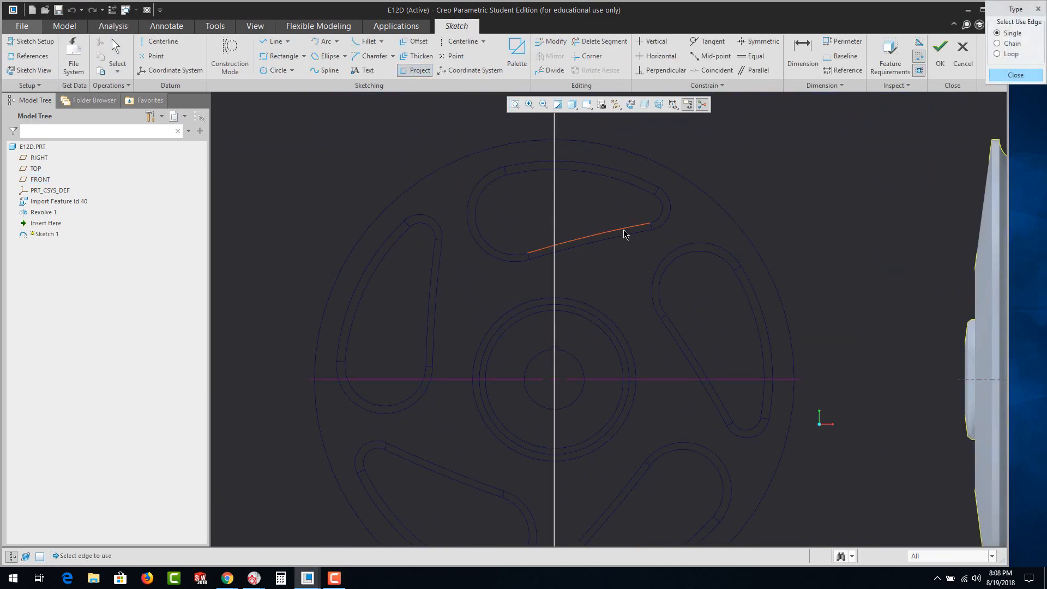
click(662, 212)
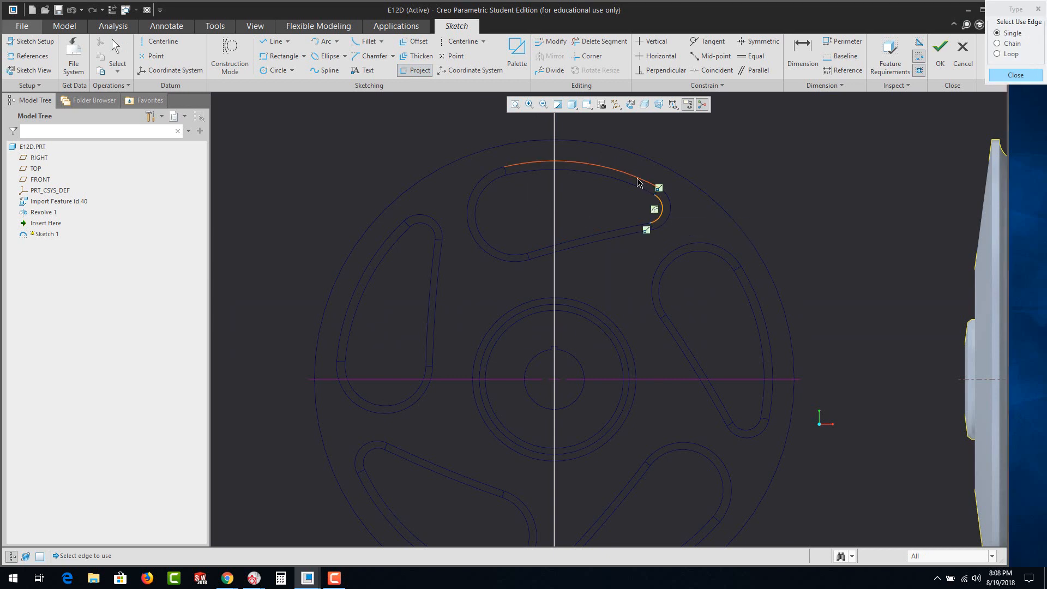
click(623, 186)
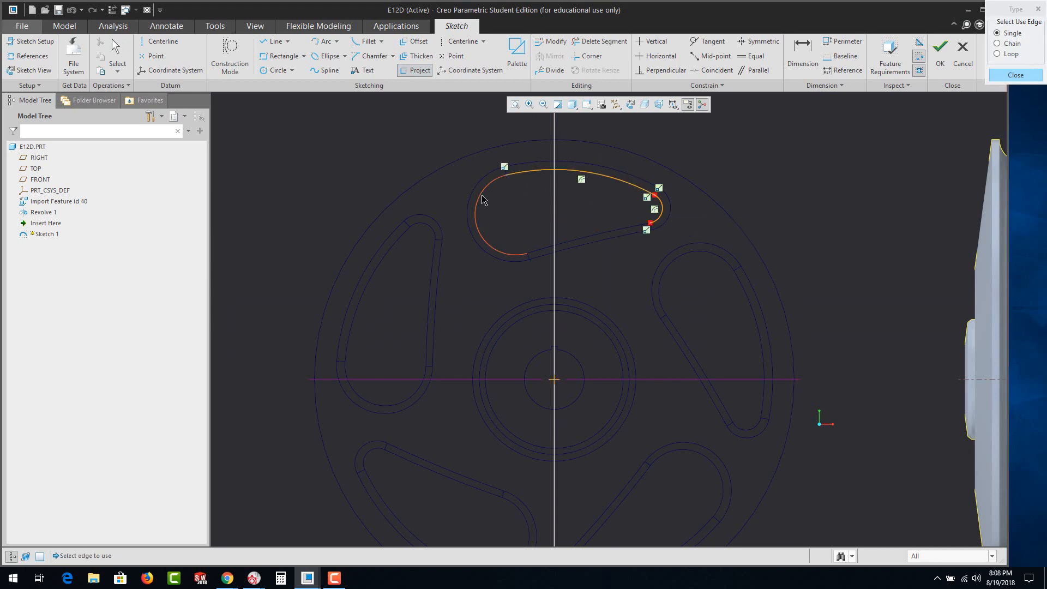
click(481, 202)
click(547, 251)
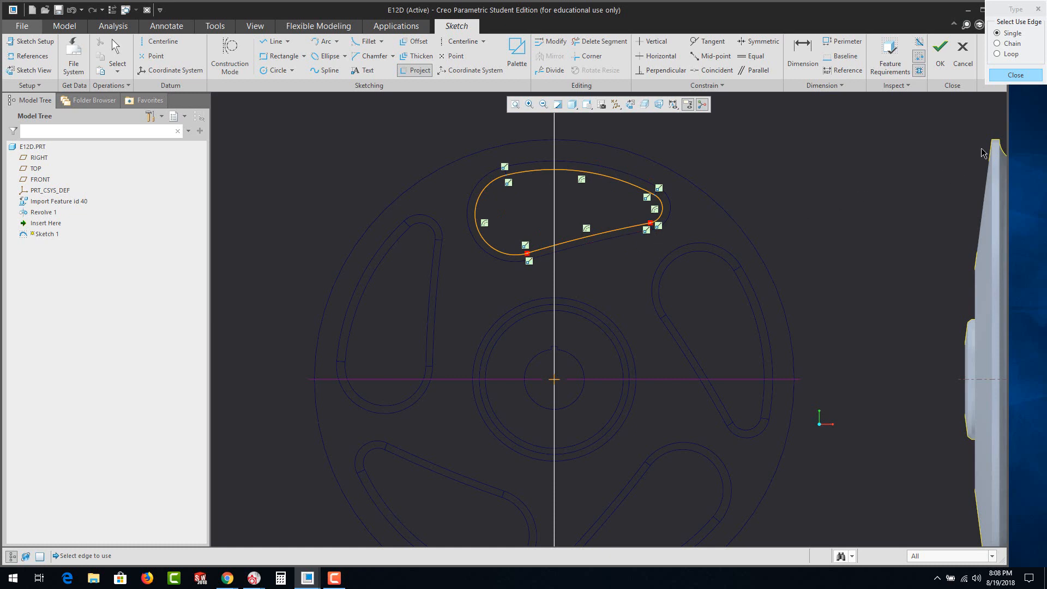
click(1014, 75)
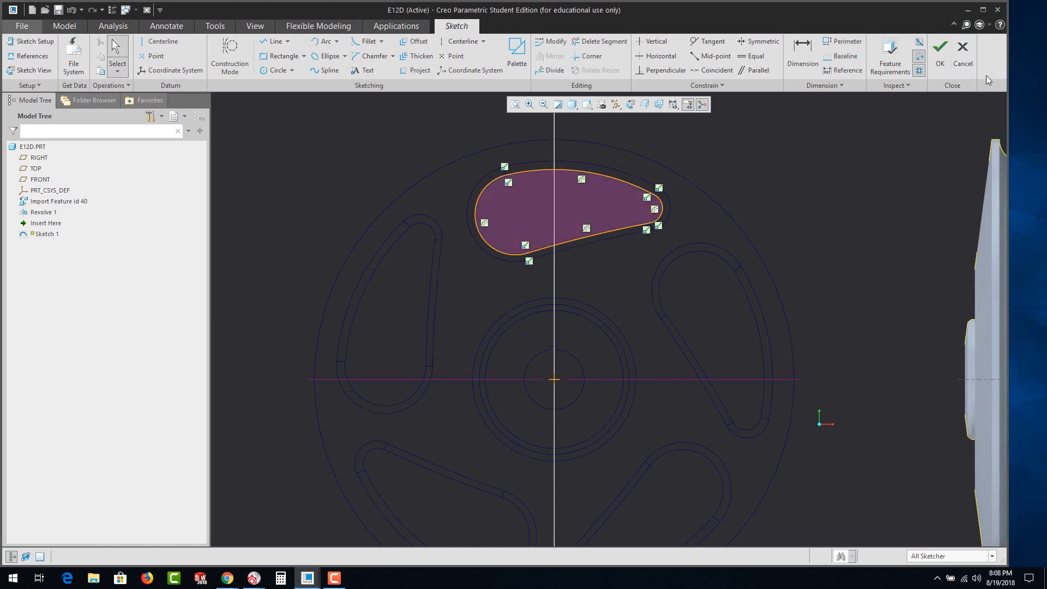
click(940, 54)
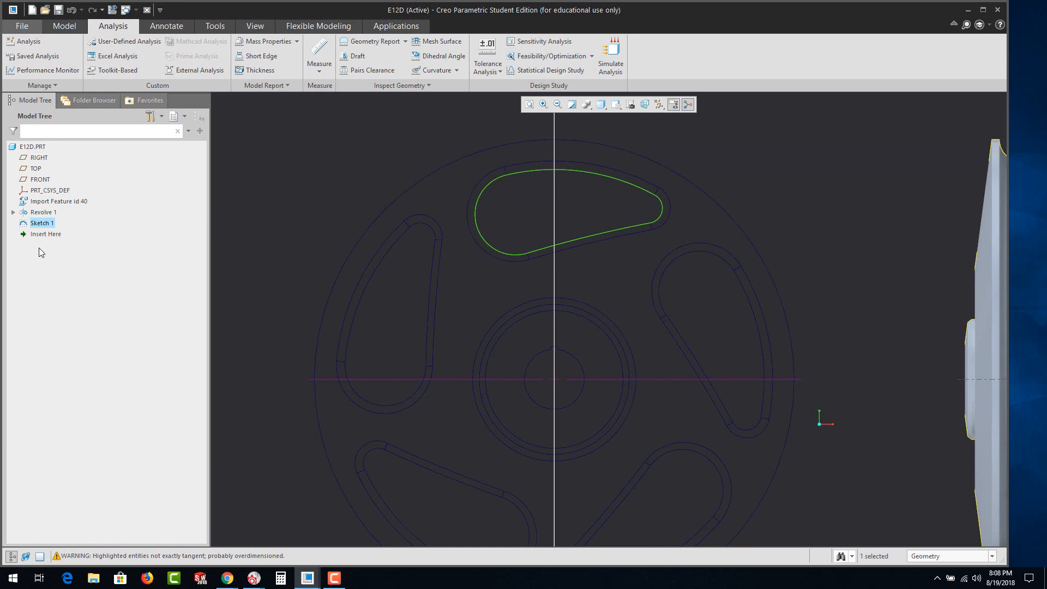
Copy the finished slot sketch and start a new sketch on the RIGHT datum plane.
click(73, 27)
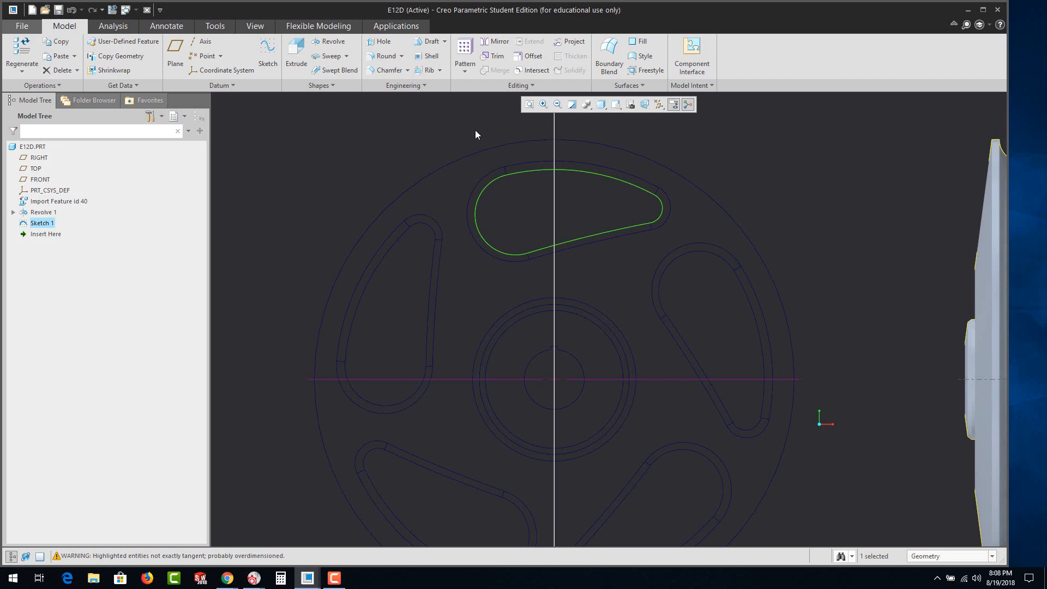
scroll(485, 208, up, 6)
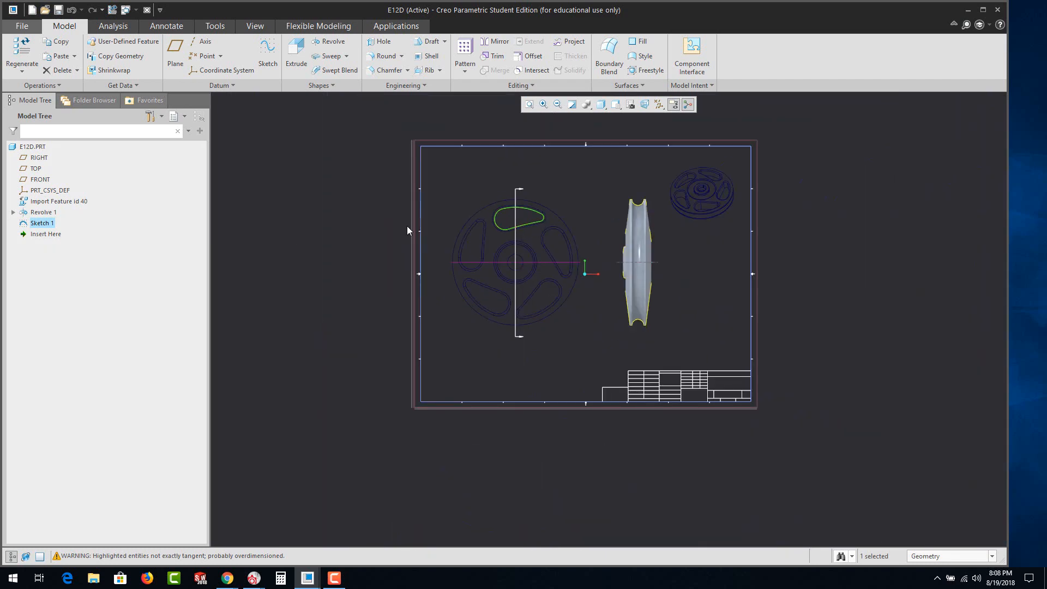
mouse_move(406, 260)
middle_down()
mouse_move(390, 201)
mouse_move(345, 220)
mouse_move(269, 214)
middle_up()
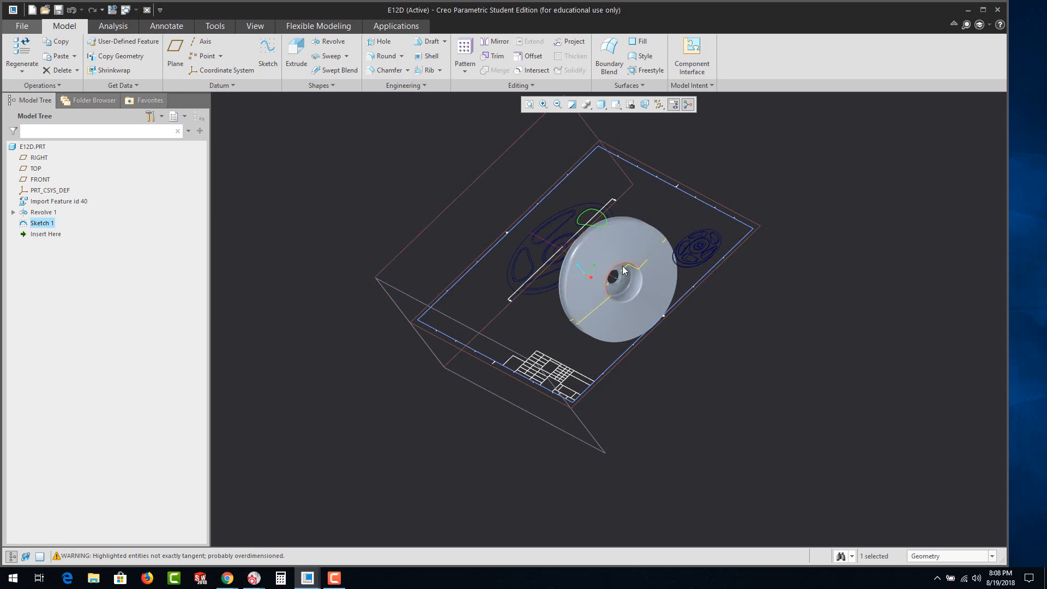
click(493, 161)
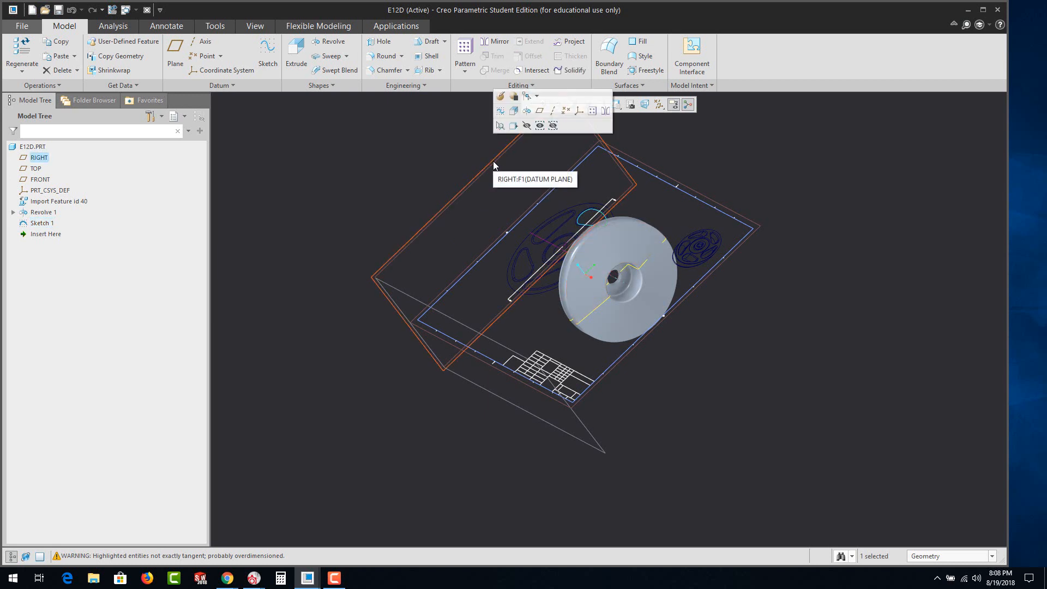
click(499, 113)
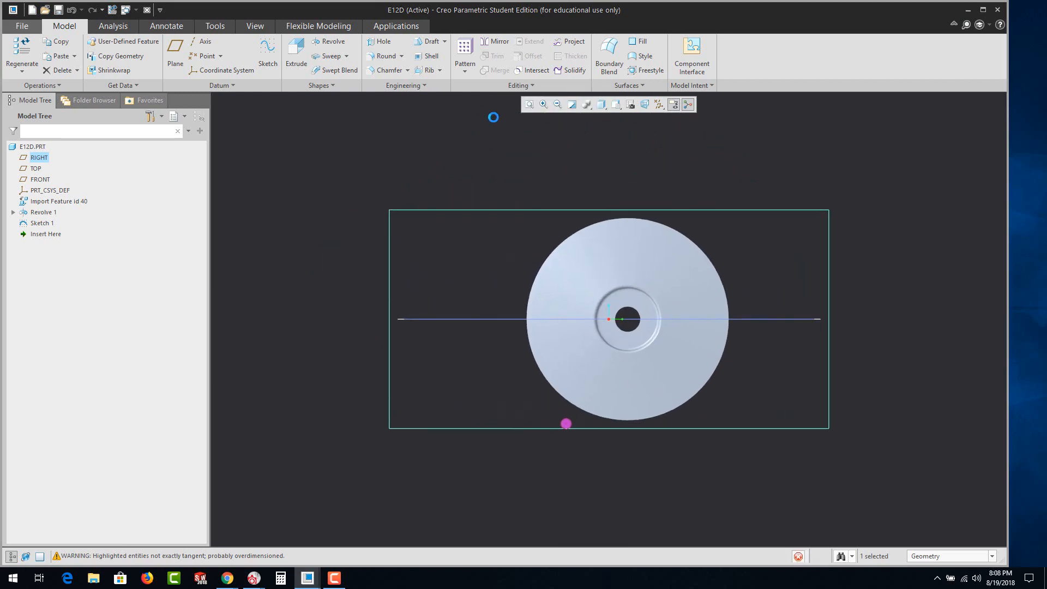
Paste the slot profile beside the wheel in the new sketch and set its scaling factor to 1.
click(73, 29)
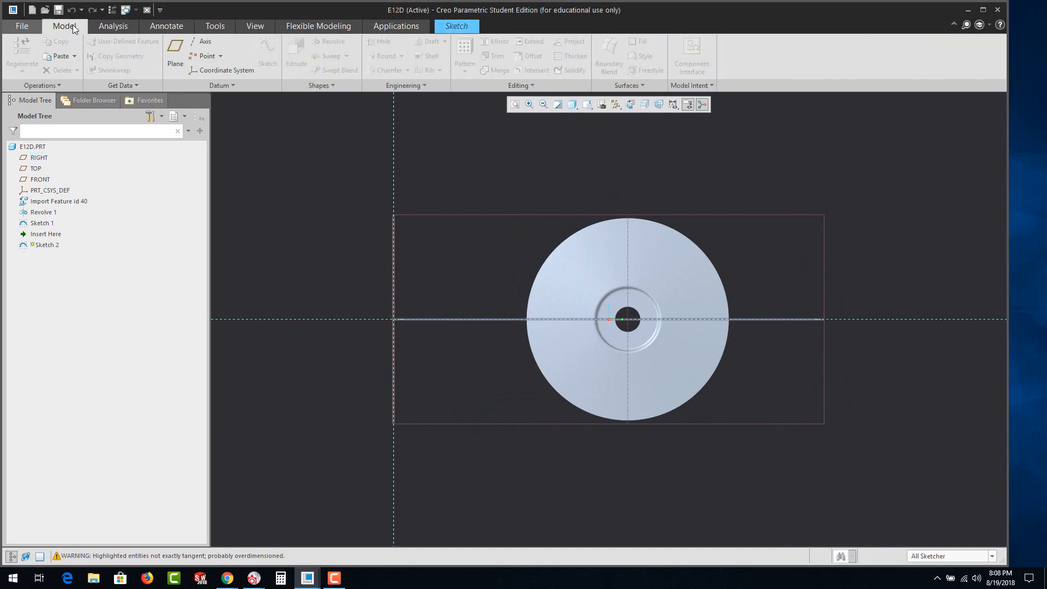
click(57, 56)
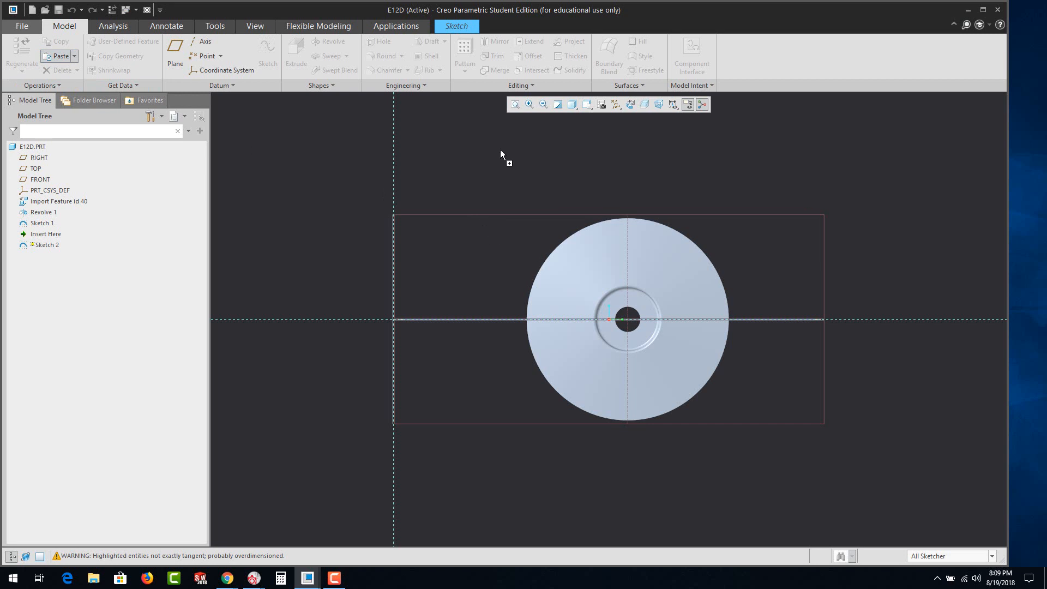
click(540, 181)
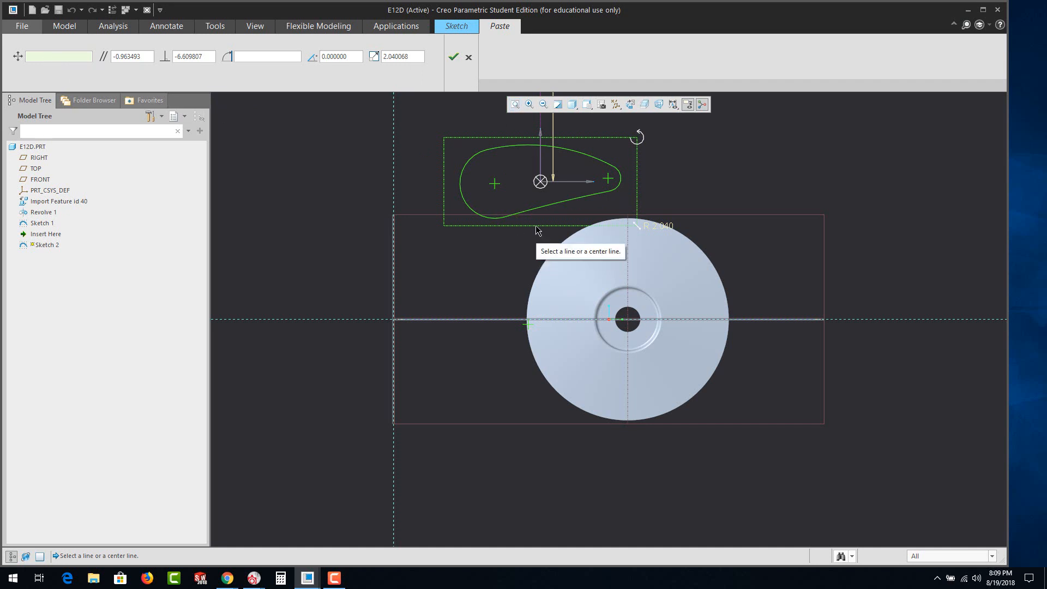
mouse_move(540, 181)
mouse_down()
mouse_move(456, 199)
mouse_move(486, 181)
mouse_up()
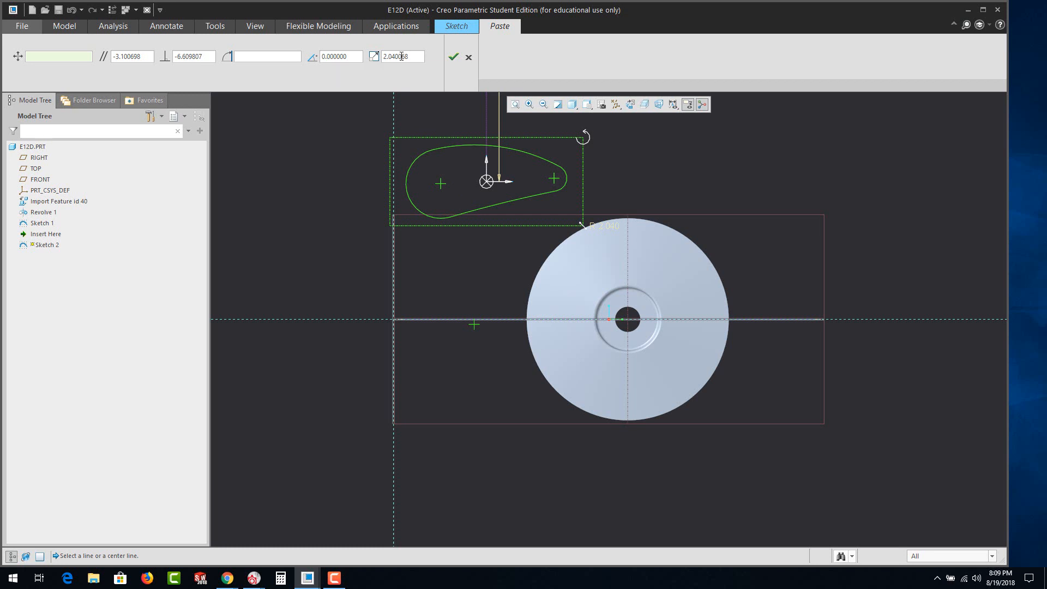
drag(413, 57, 391, 57)
text(1)
key(Return)
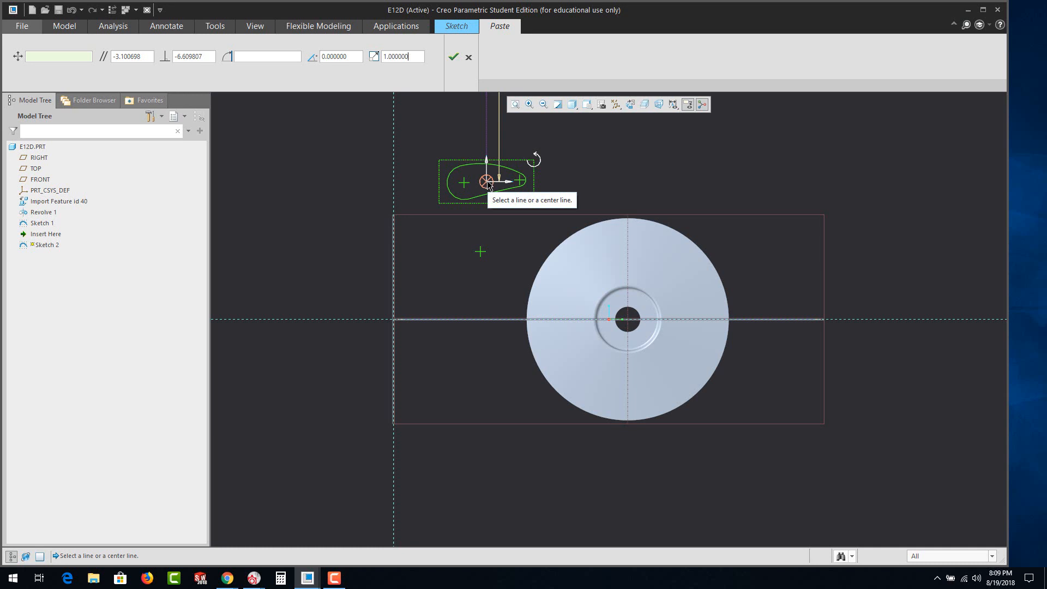
Relocate the pasted profile's handle to its large arc's center point, then place that point on the wheel's center and accept the paste.
mouse_move(487, 184)
mouse_down()
mouse_move(464, 228)
mouse_move(479, 253)
mouse_up()
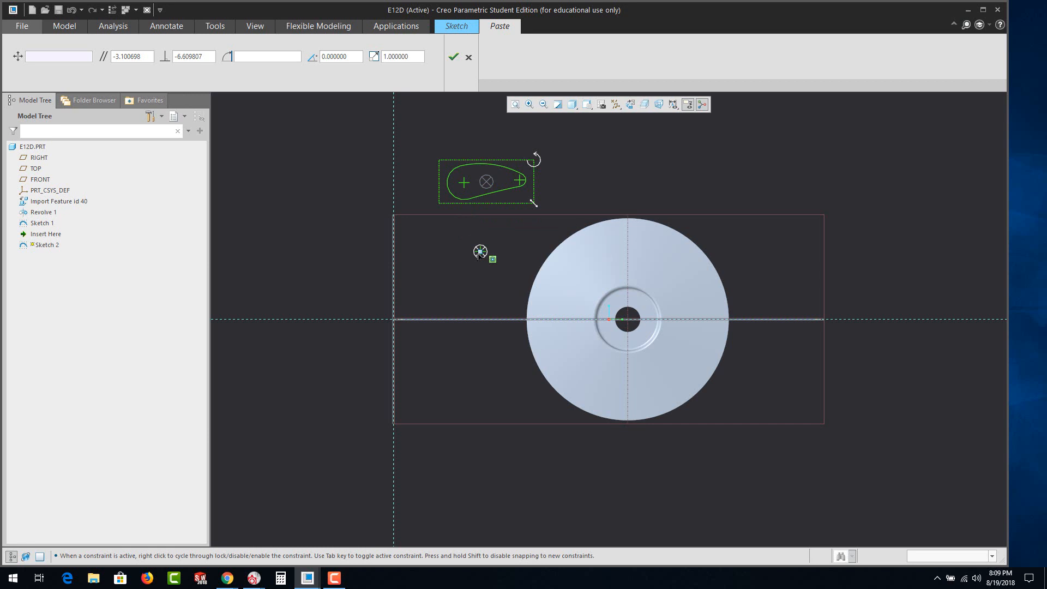
drag(478, 254, 479, 251)
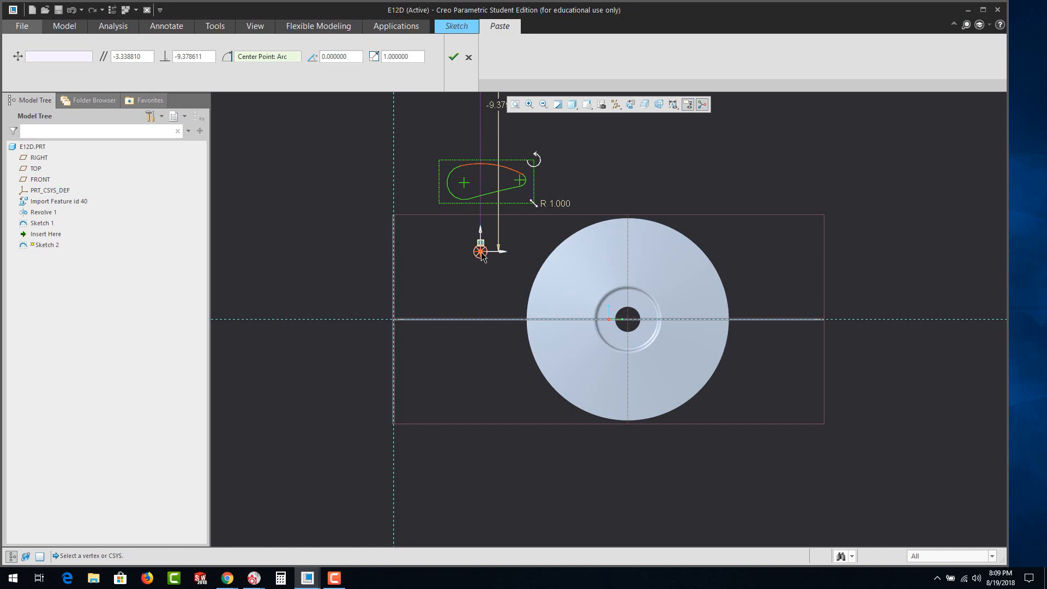
drag(481, 256, 626, 322)
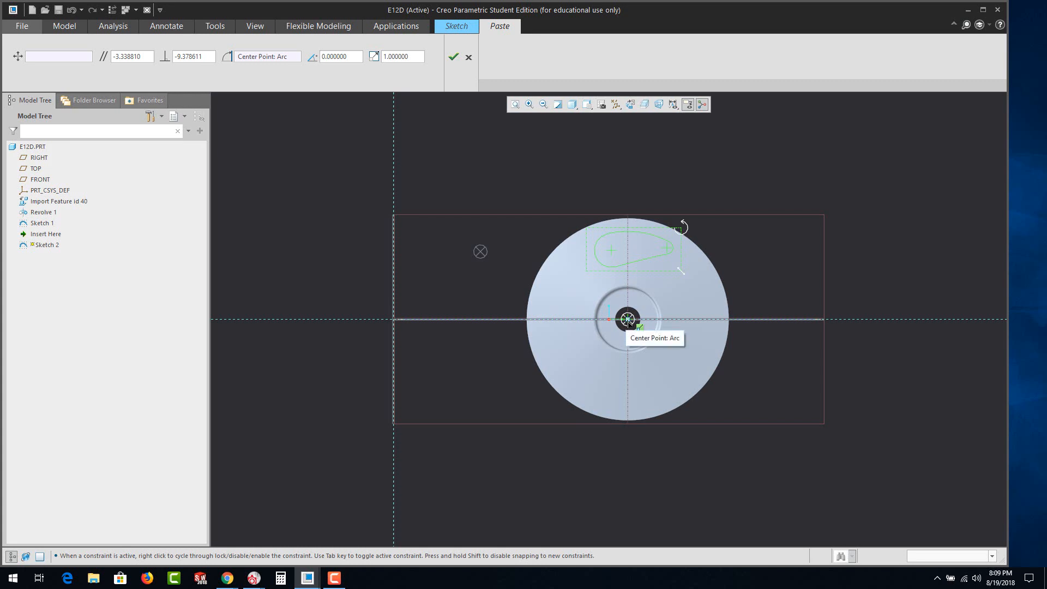
click(628, 322)
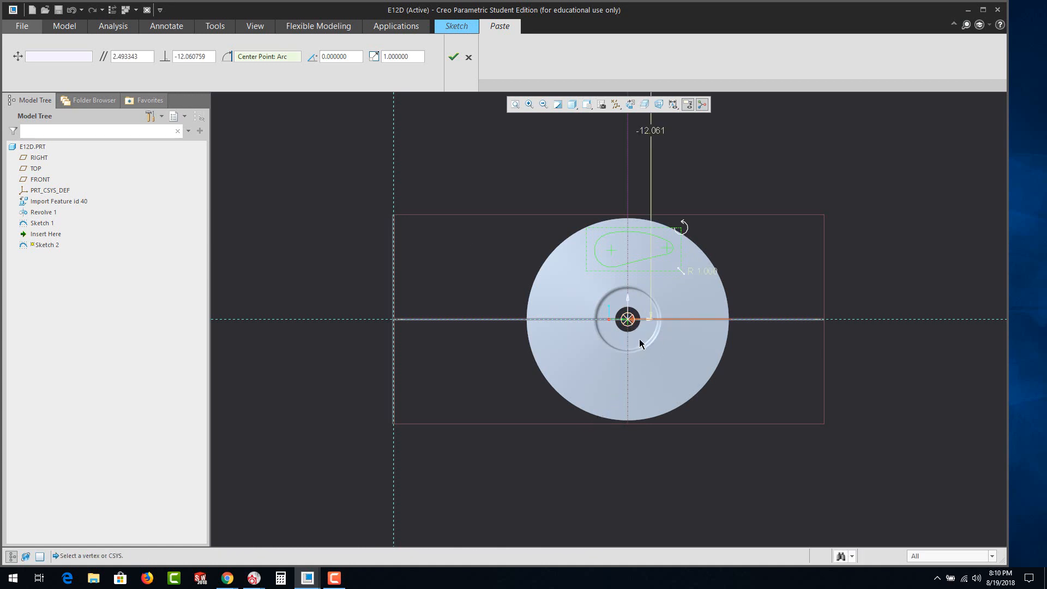
scroll(639, 339, up, 3)
scroll(641, 327, down, 2)
scroll(637, 298, down, 5)
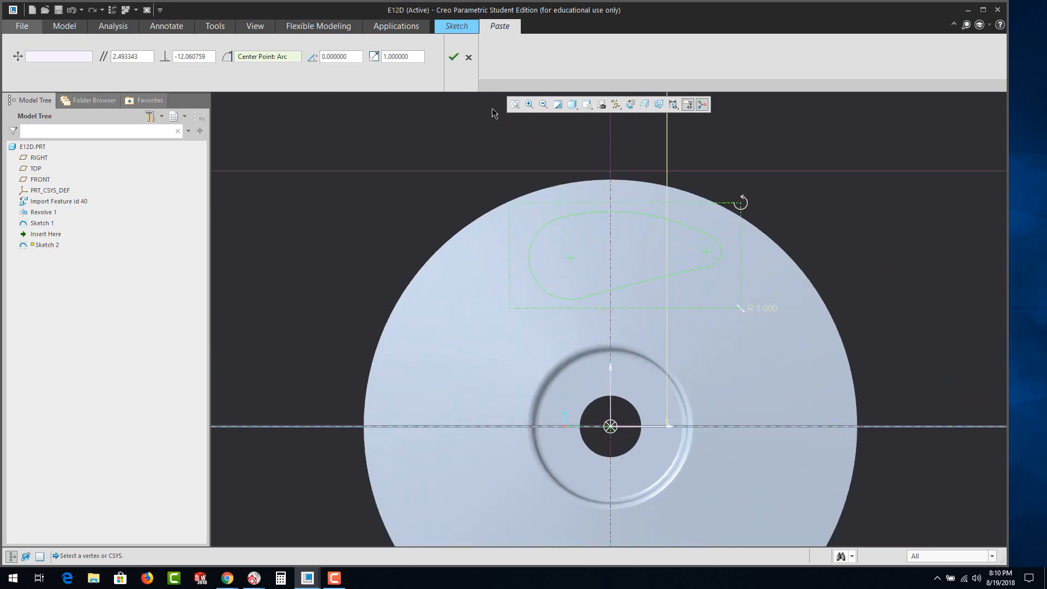
click(453, 57)
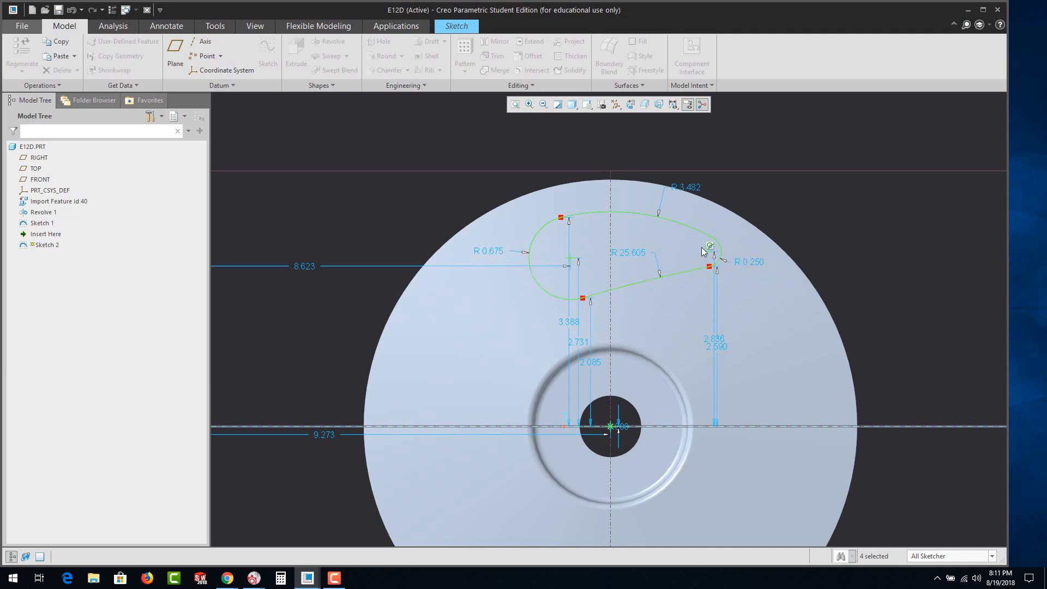
Preserve the pasted slot's two end-arc radius dimensions at 0.675 and 0.250.
right_click(748, 263)
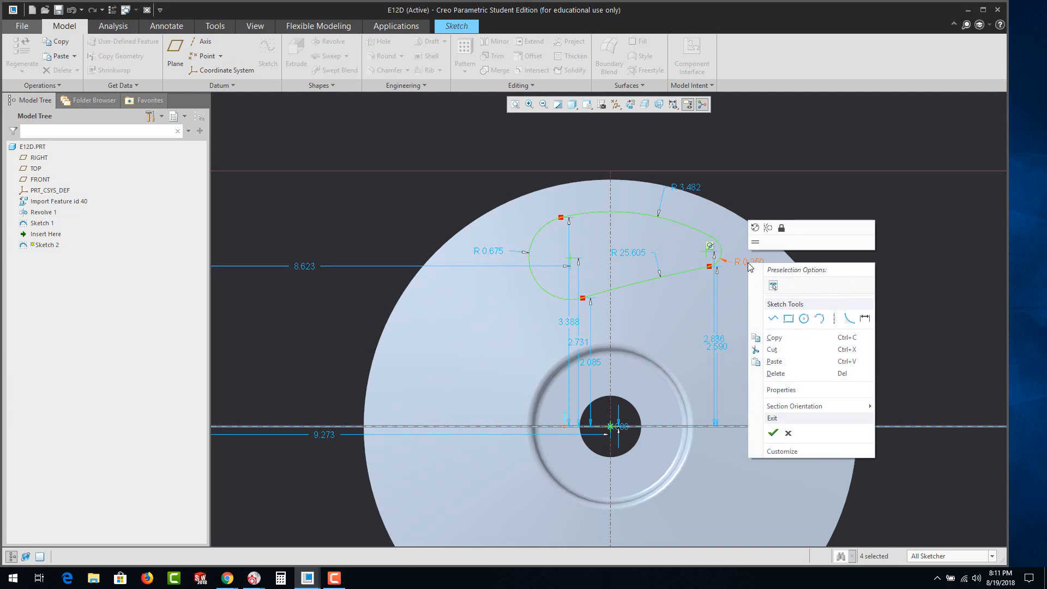
click(782, 230)
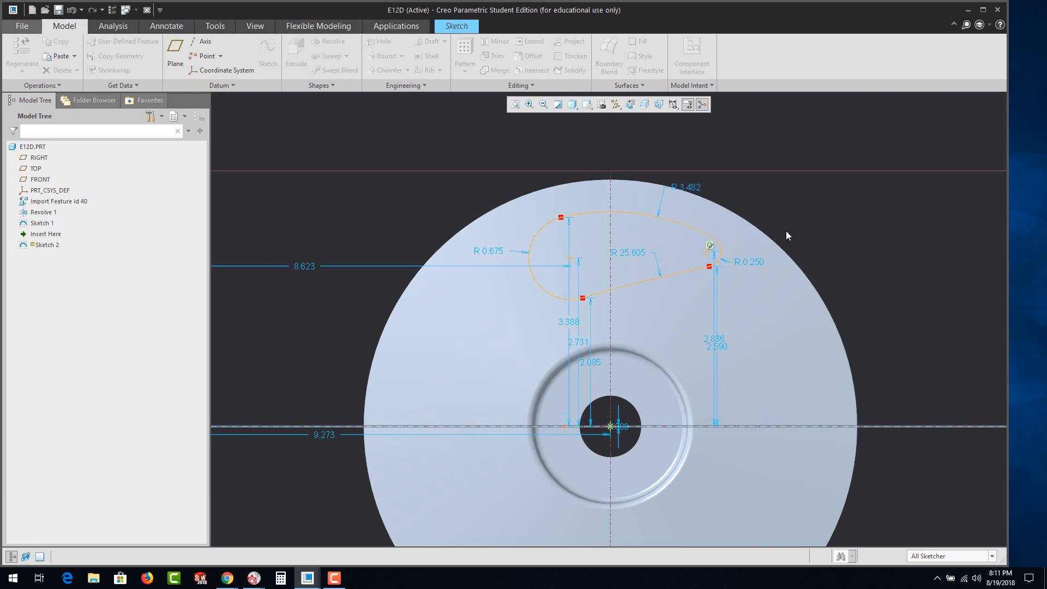
right_click(486, 253)
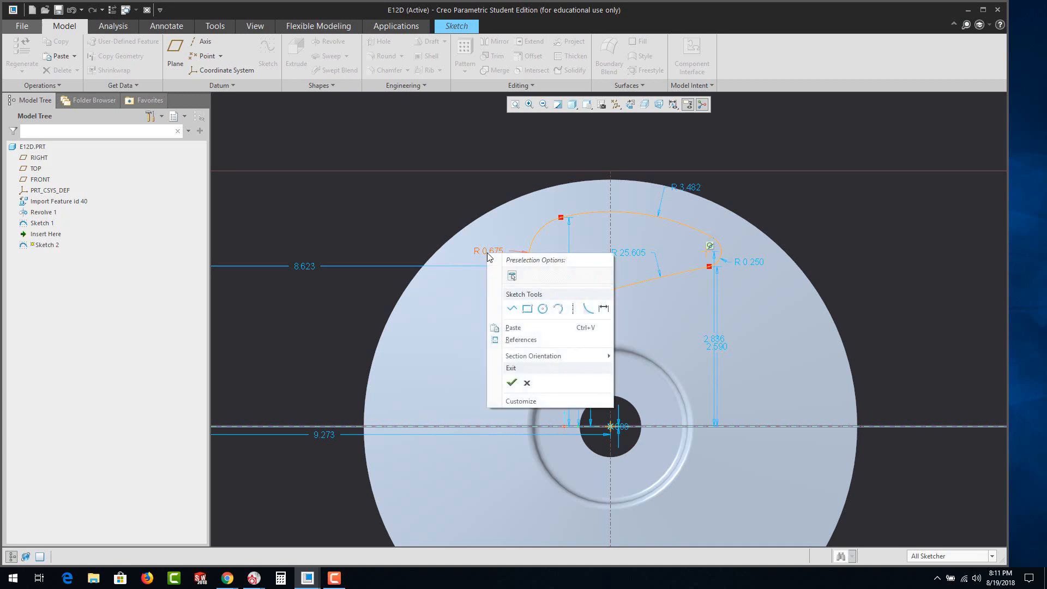
click(498, 237)
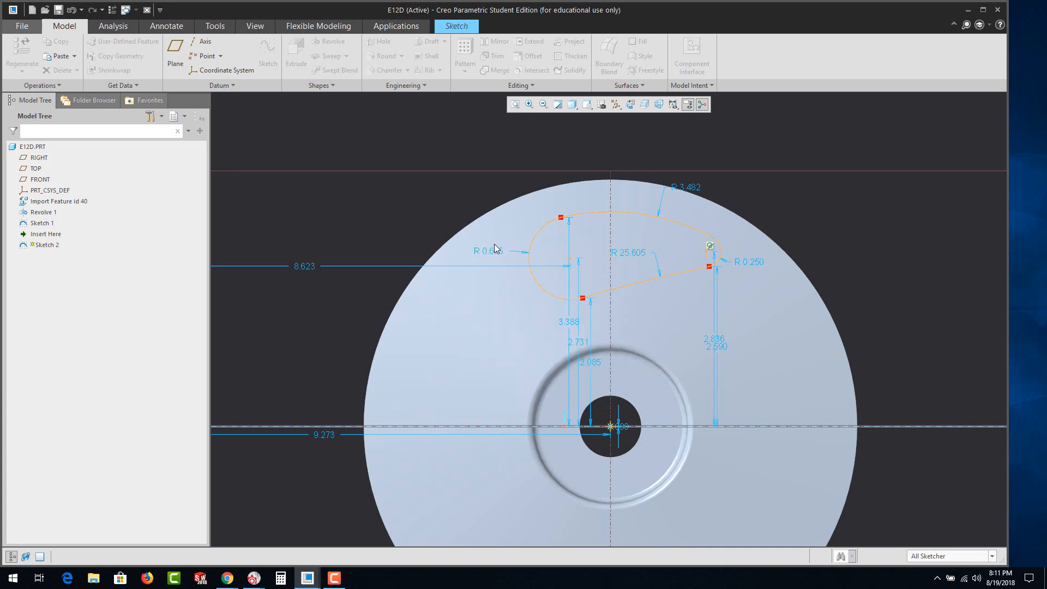
click(498, 252)
right_click(494, 252)
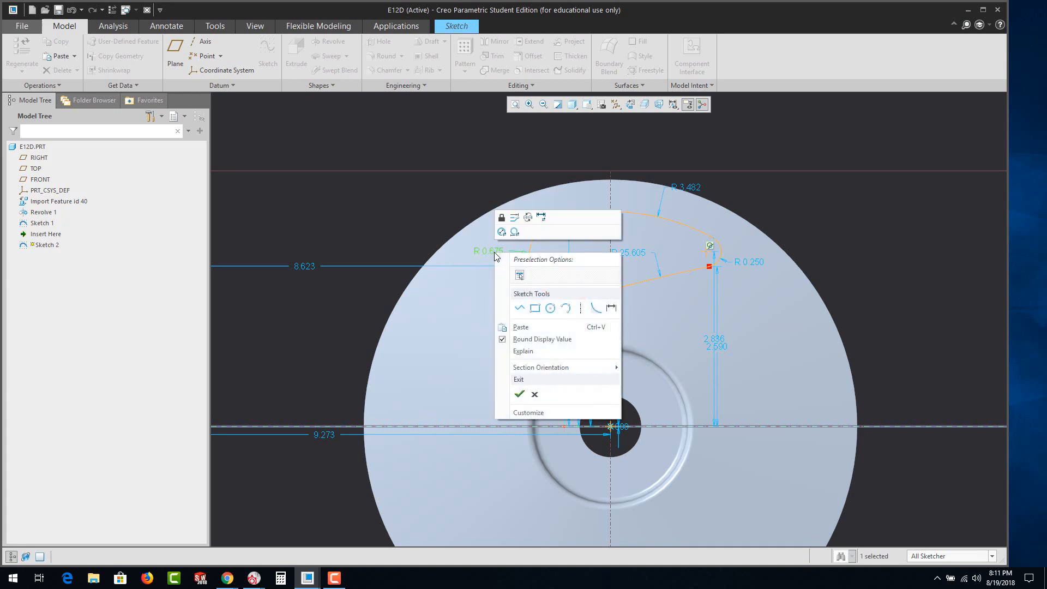
click(503, 219)
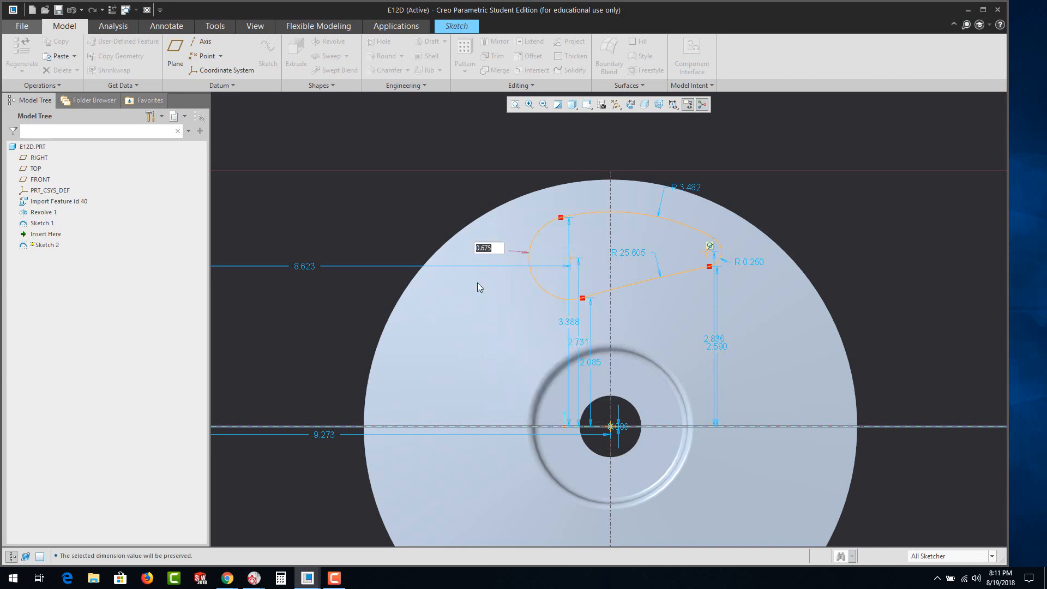
click(492, 306)
click(754, 262)
double_click(747, 262)
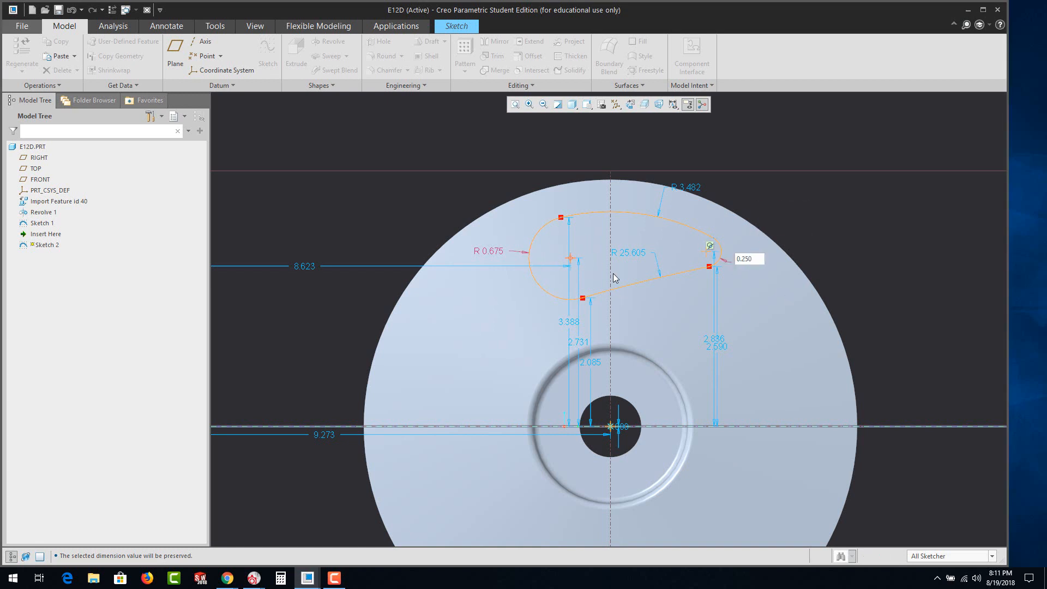
Delete the lower and upper long arcs of the pasted slot, keeping its two end arcs.
click(637, 285)
key(Delete)
click(590, 215)
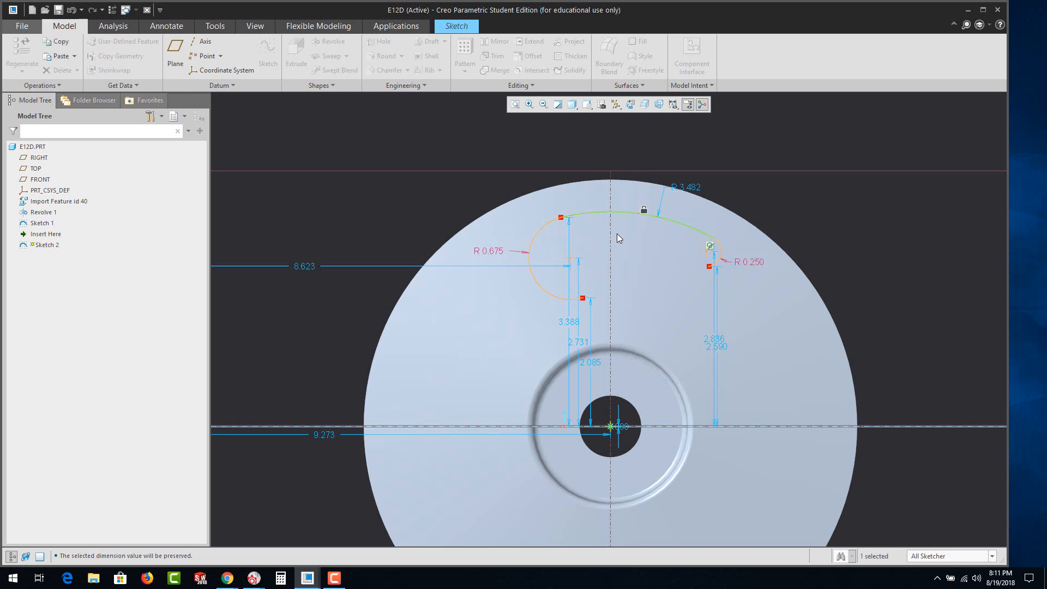
key(Delete)
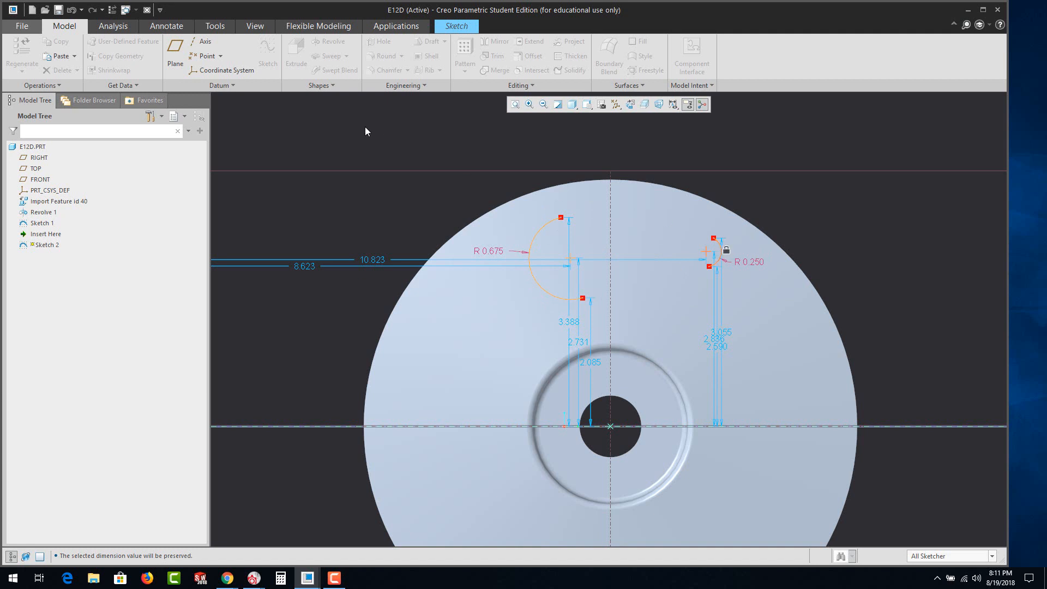
Reconnect the two end arcs with 3-point arcs, the upper about 3.5 in radius and the lower about 20.02.
click(456, 28)
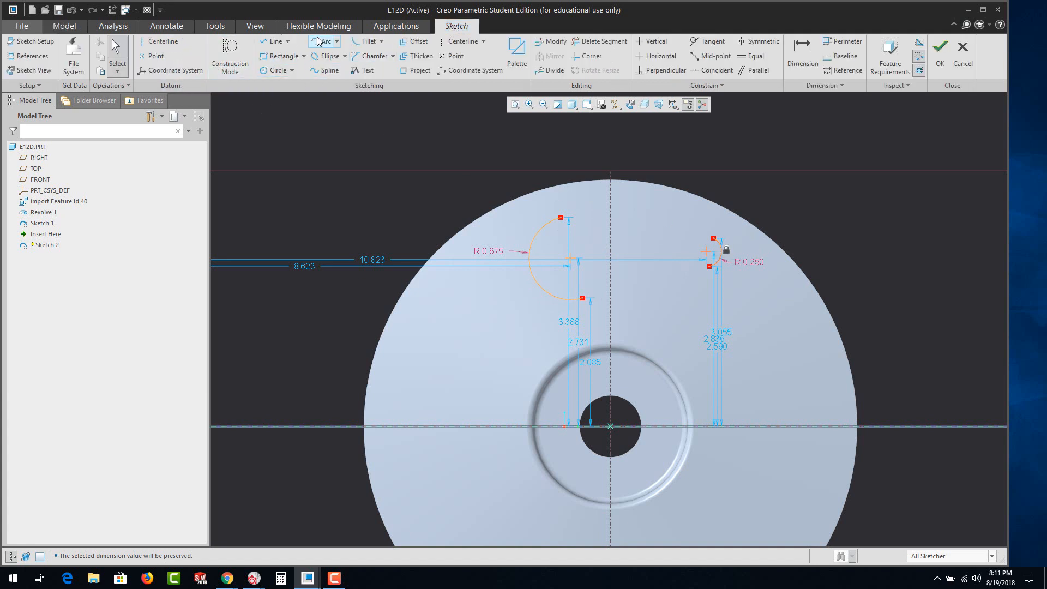
click(337, 42)
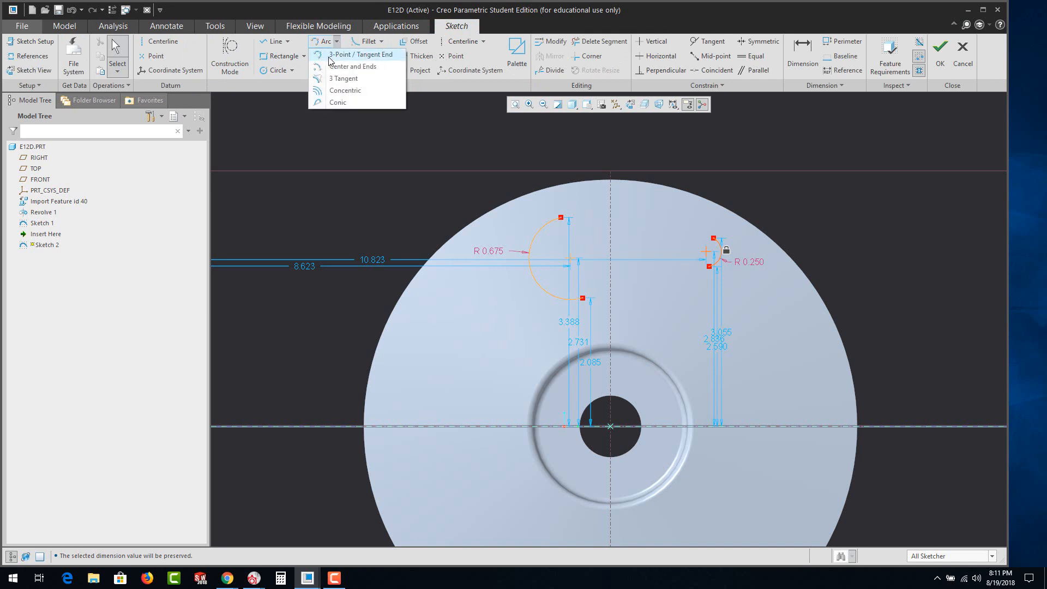
click(348, 54)
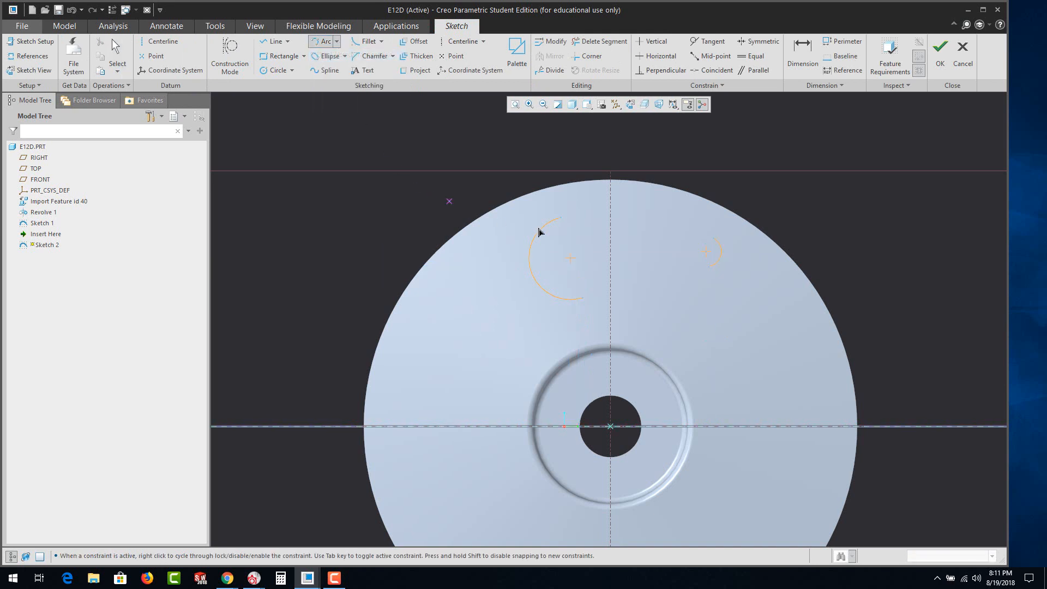
click(567, 222)
click(716, 241)
click(587, 298)
click(710, 266)
middle_click(772, 305)
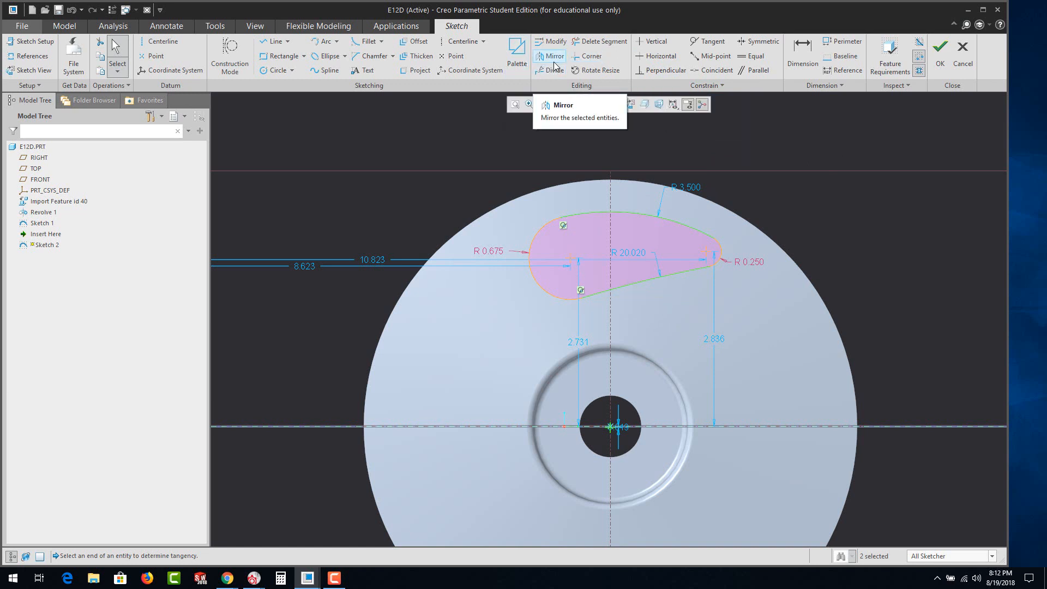
Make both long arcs tangent to the small 0.250 radius end arc and accept the sketch.
click(710, 41)
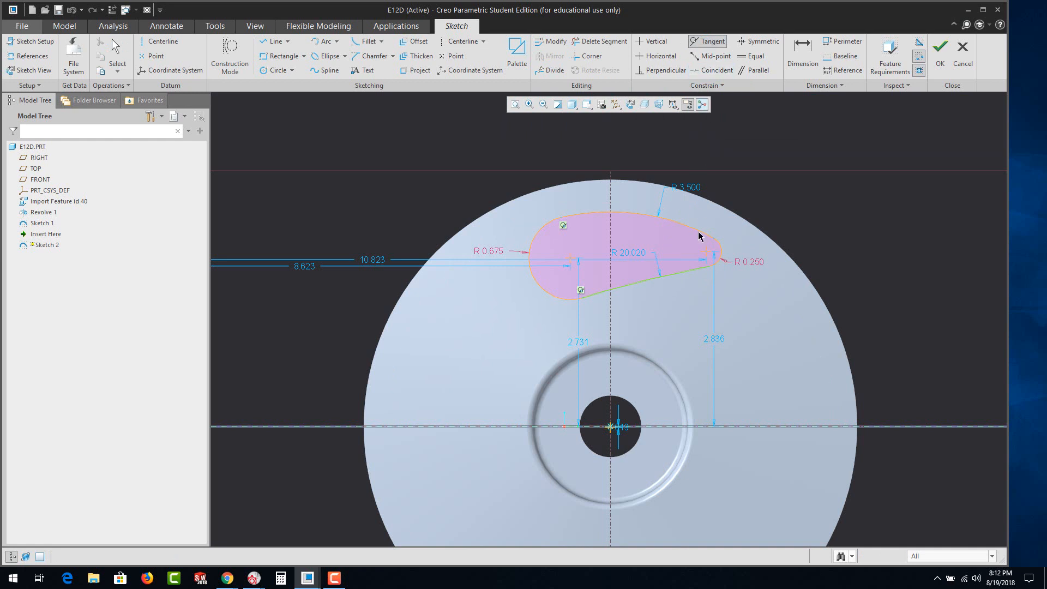
click(716, 263)
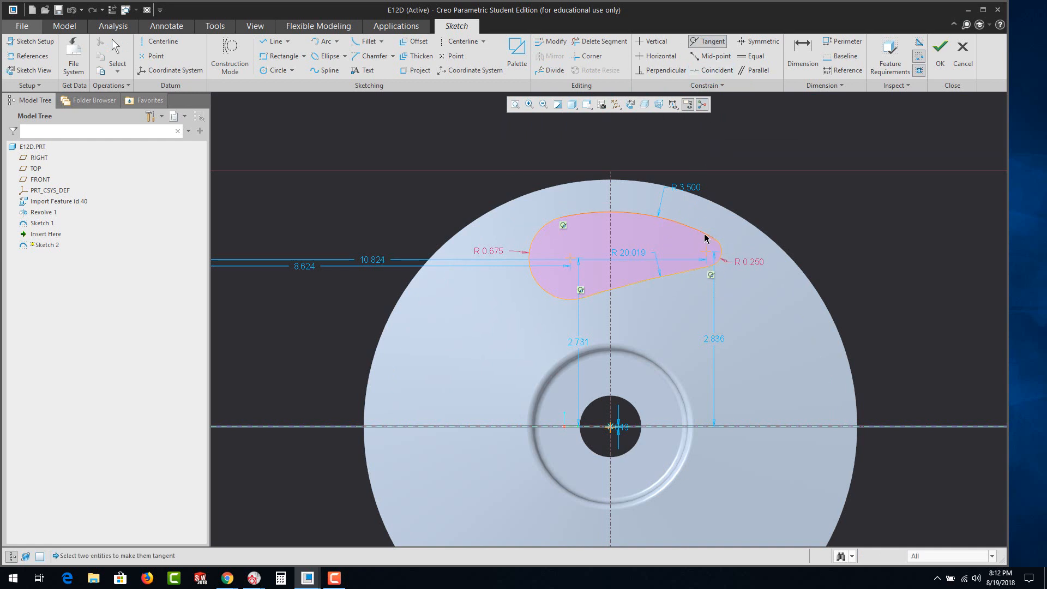
click(720, 250)
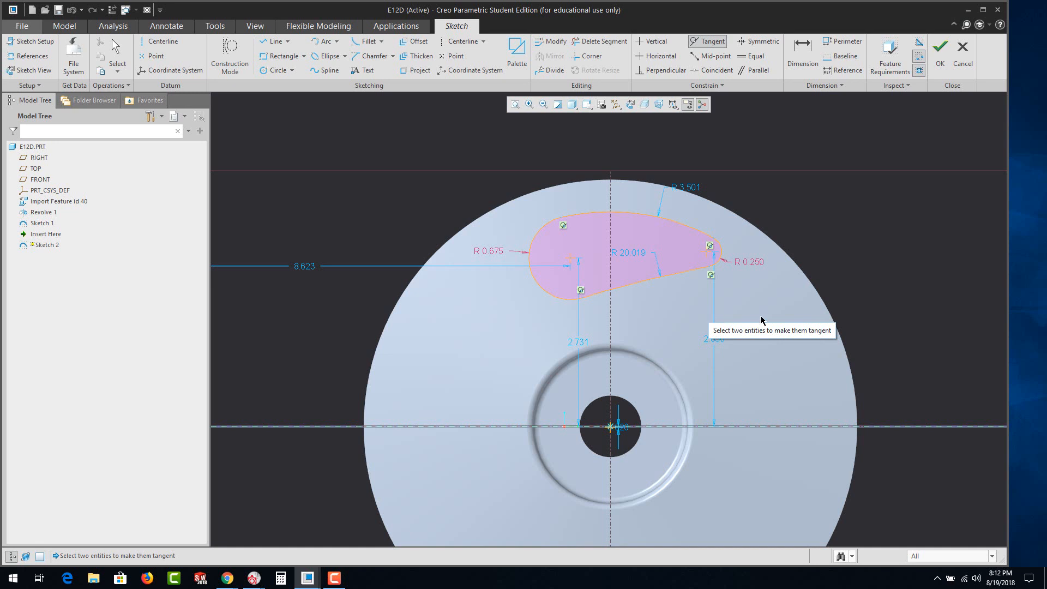
click(936, 68)
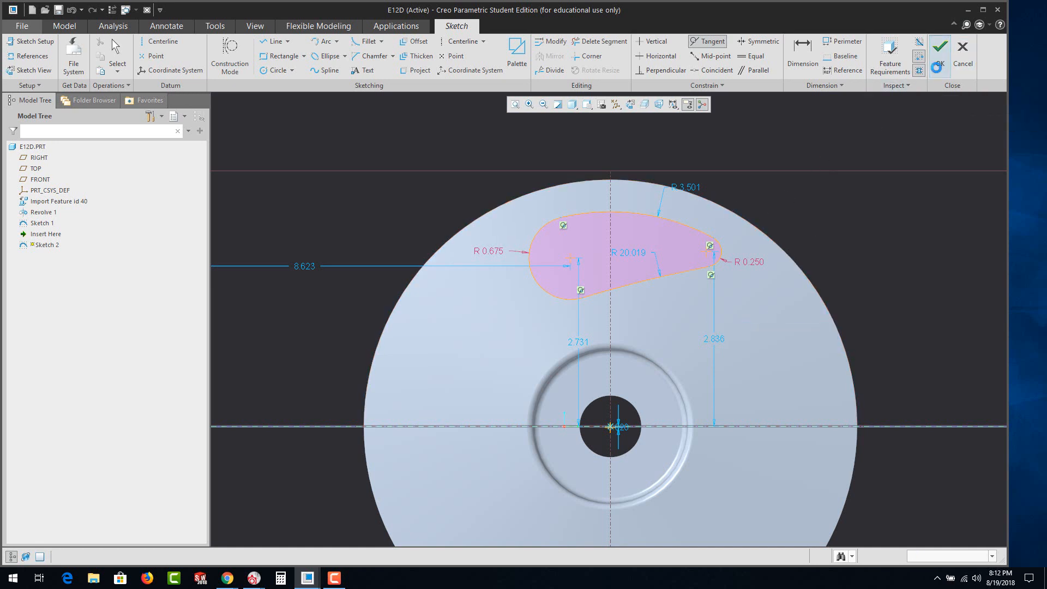
Extrude the slot sketch as a through-all material cut in the wheel.
click(296, 53)
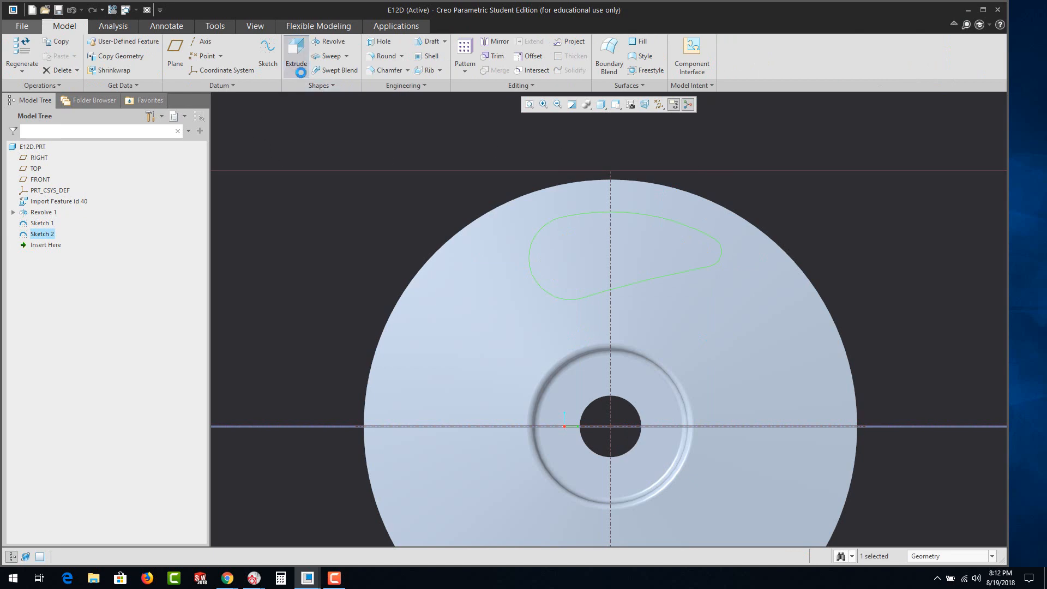
middle_drag(804, 207, 771, 247)
scroll(773, 248, up, 2)
scroll(773, 246, up, 3)
scroll(785, 202, down, 2)
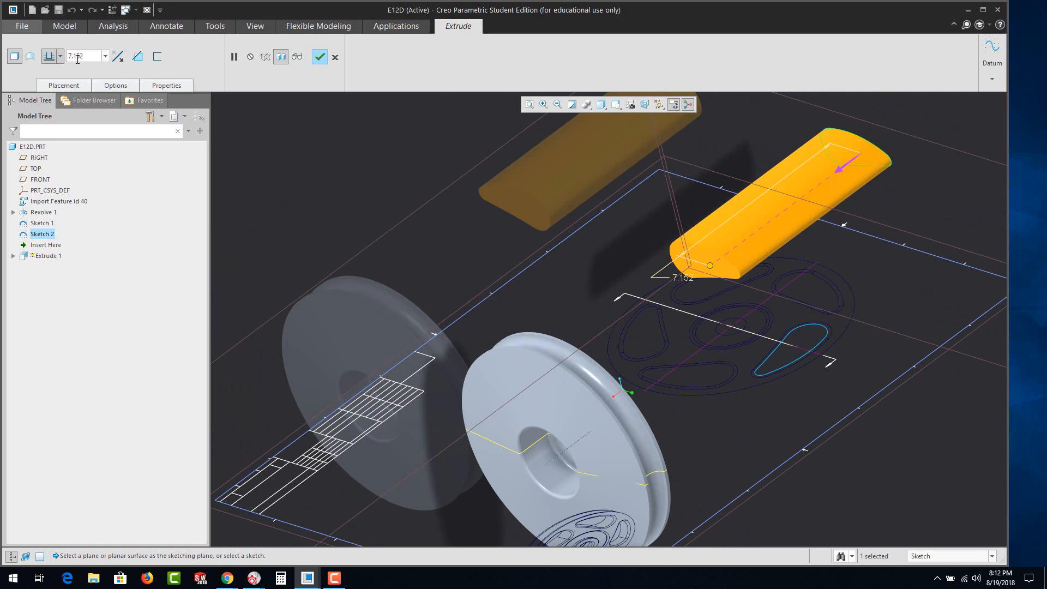
click(139, 57)
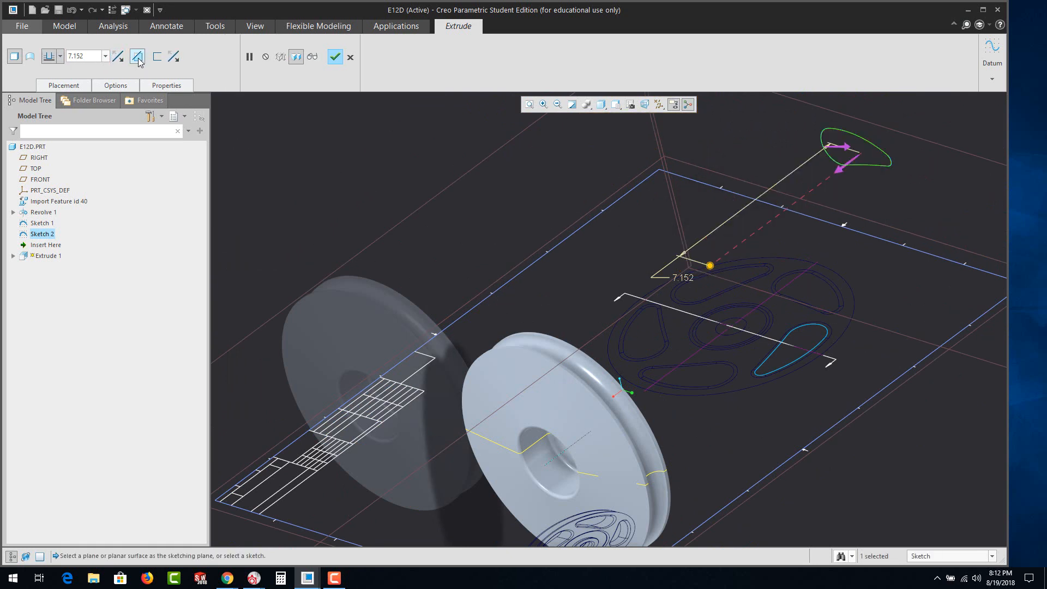
click(60, 56)
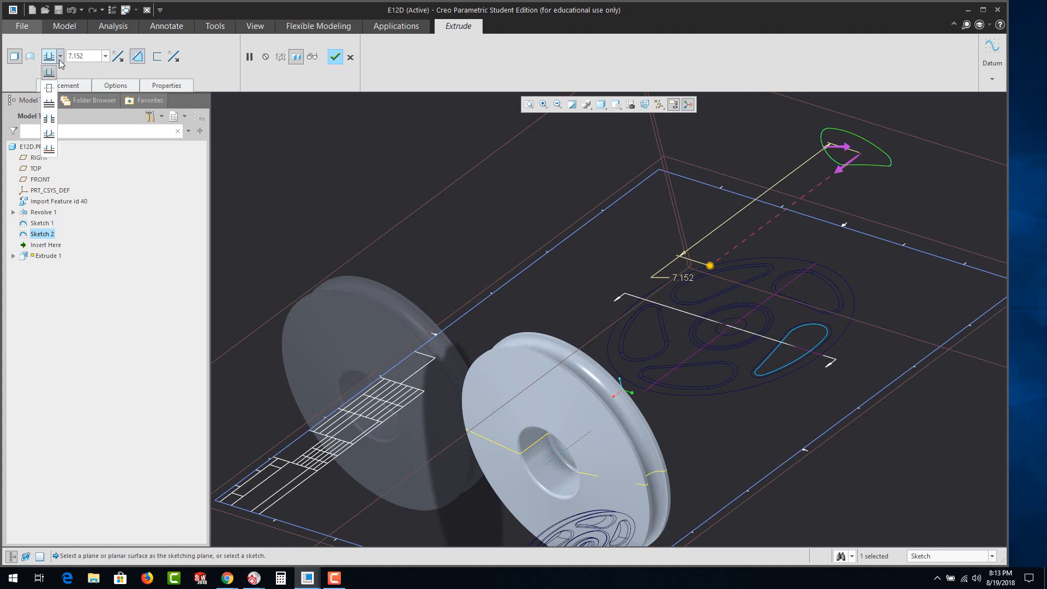
click(49, 120)
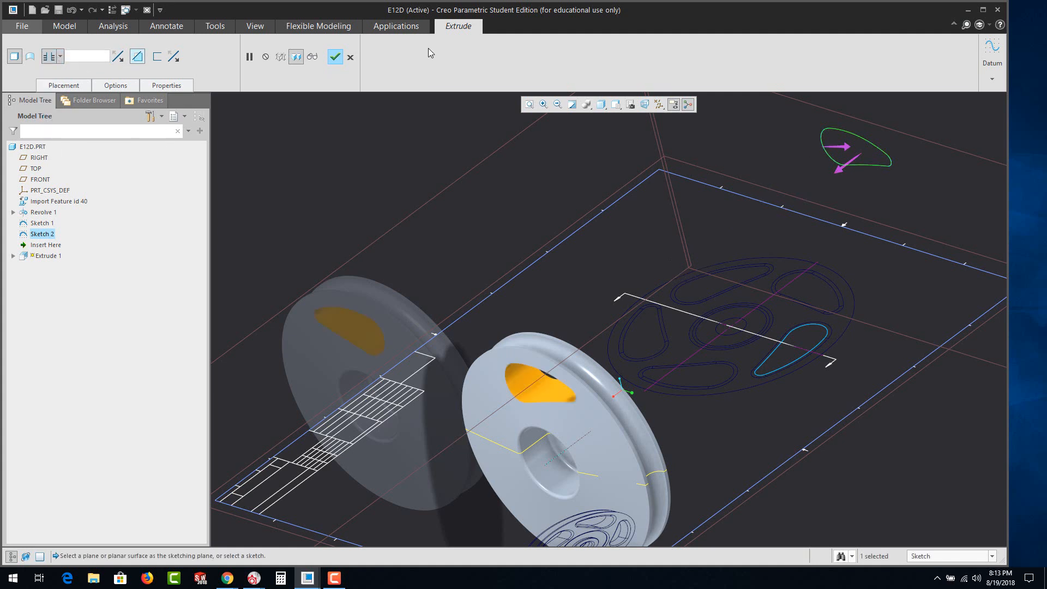
click(334, 57)
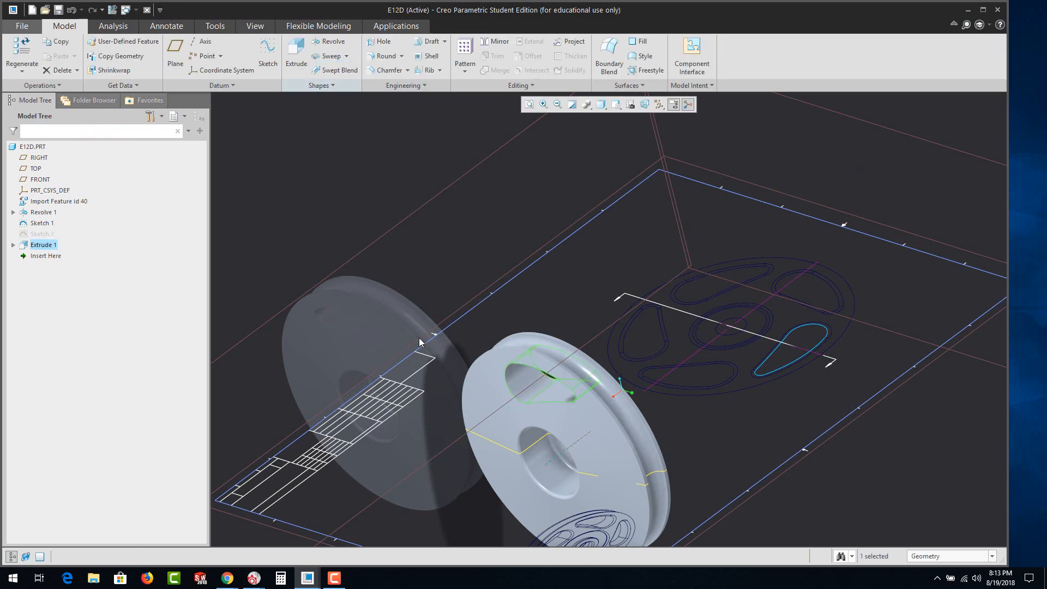
Chamfer the slot cut's edges on both faces of the wheel with a D x D distance of 0.125.
click(571, 293)
scroll(522, 368, down, 1)
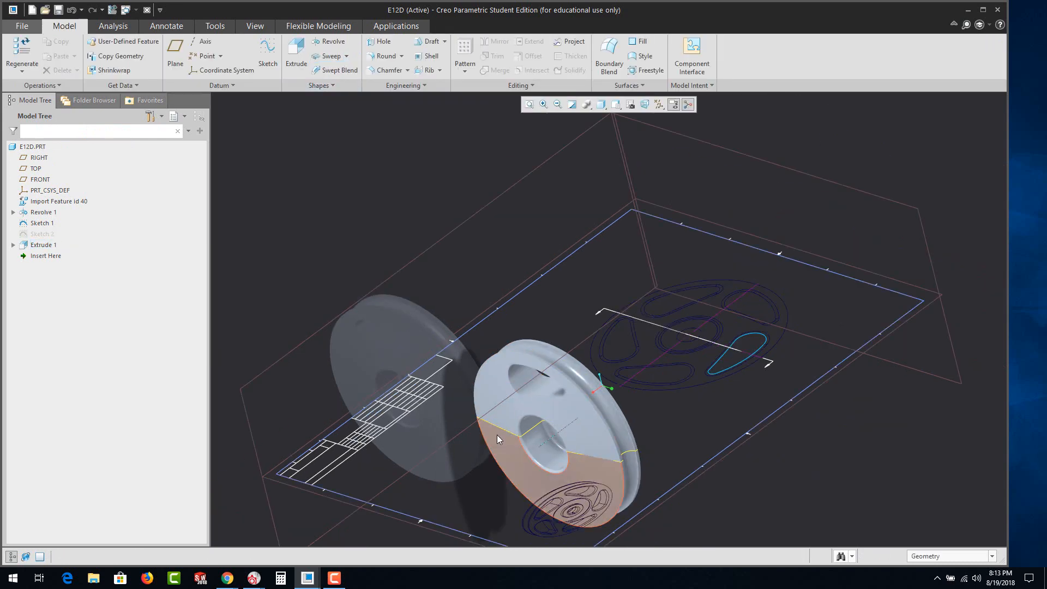
scroll(554, 359, up, 5)
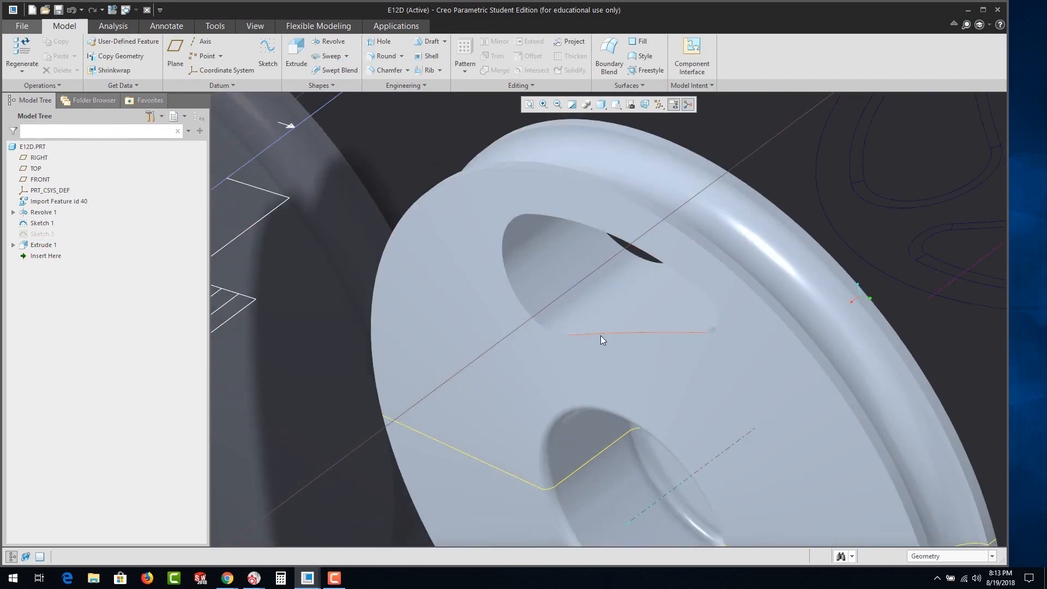
click(378, 71)
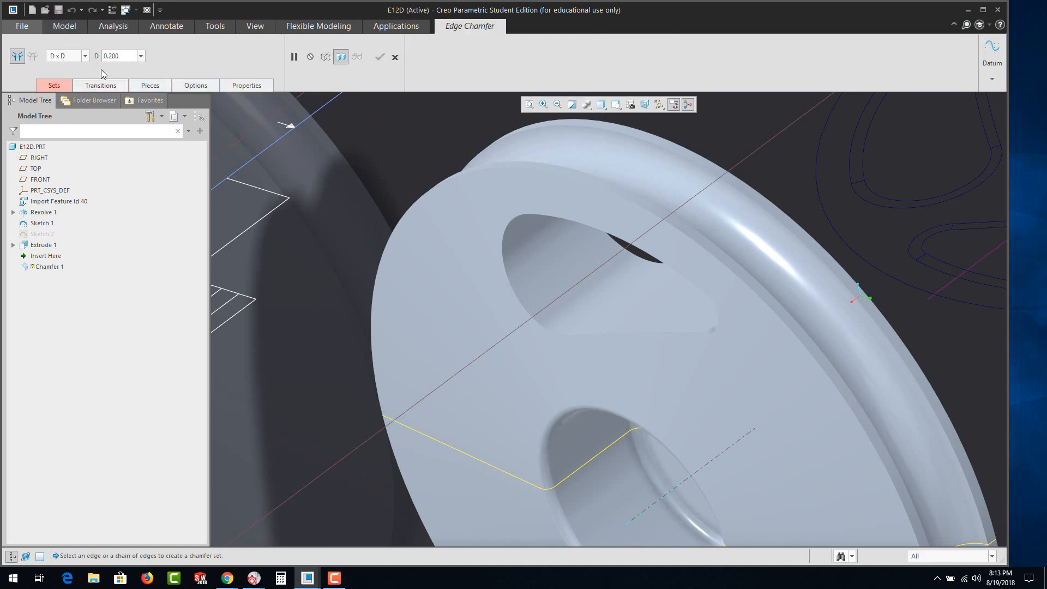
double_click(124, 55)
text(.125)
key(Return)
click(510, 289)
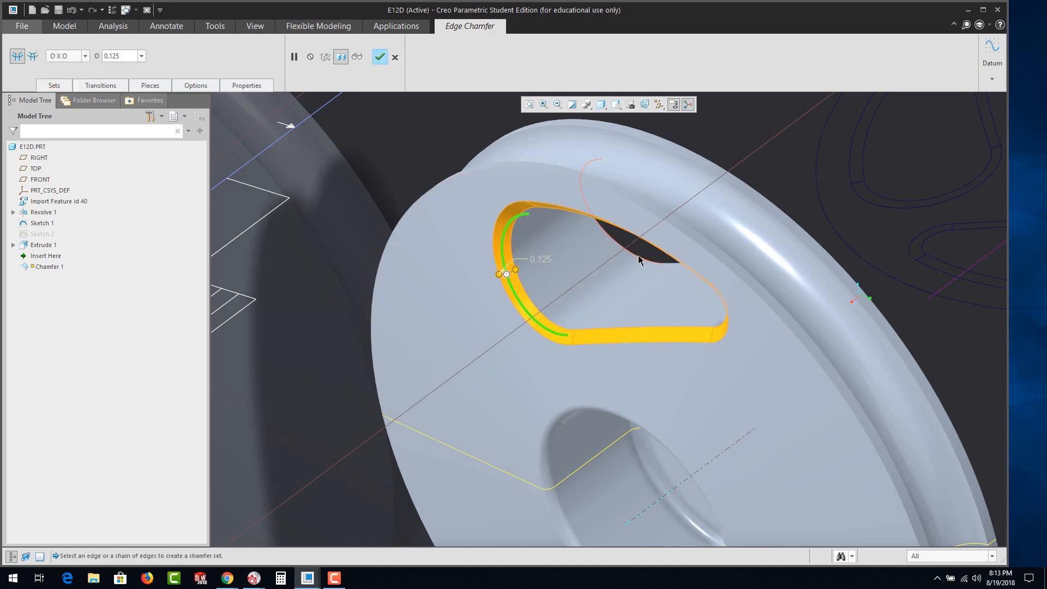
ctrl+click(640, 261)
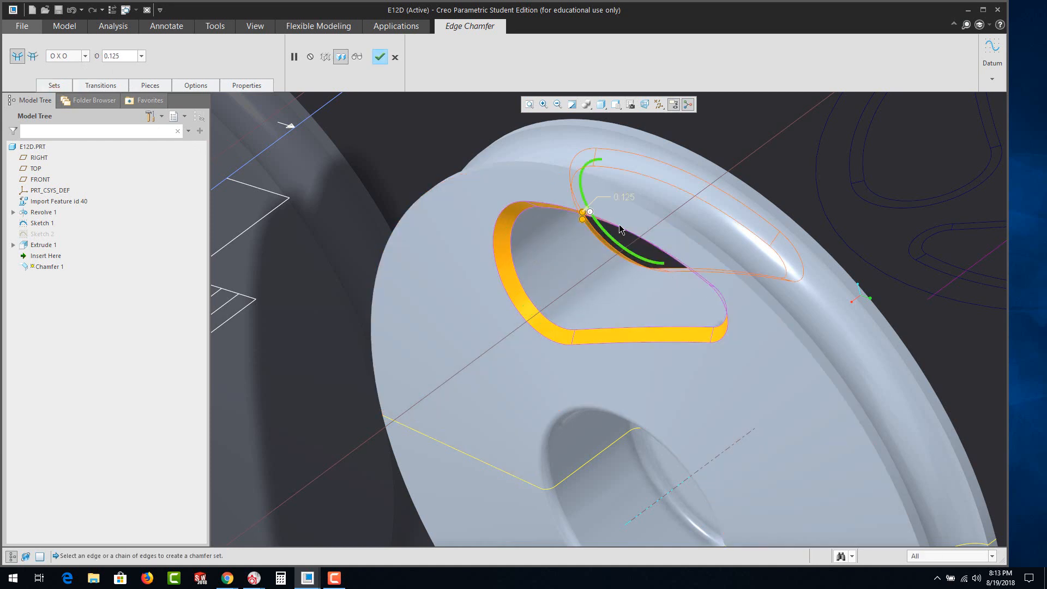
click(374, 59)
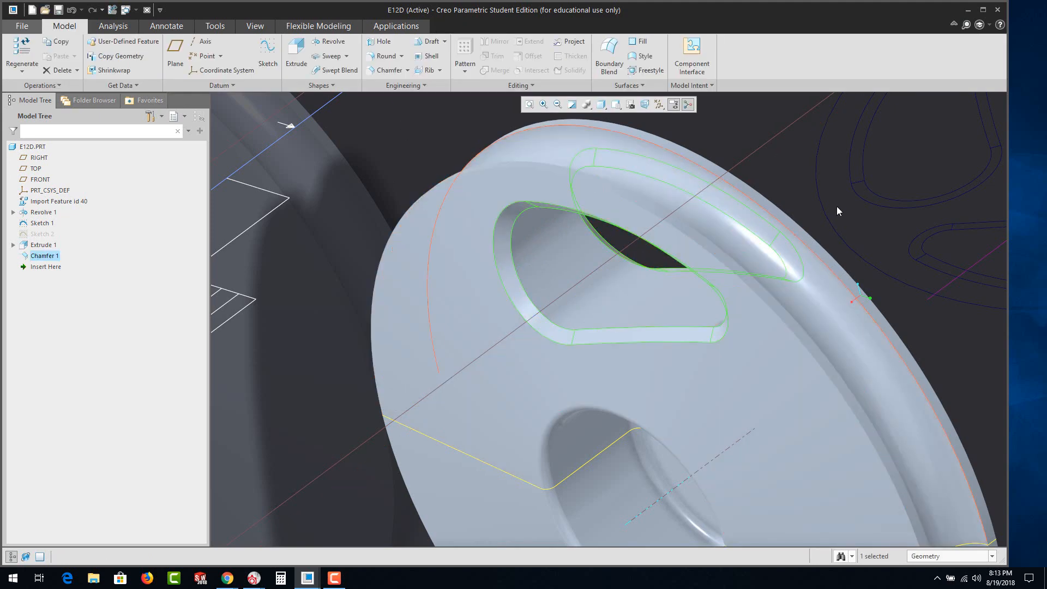
Start an axis-type geometry pattern of the slot cut and its chamfer around the wheel's central axis.
scroll(820, 180, down, 2)
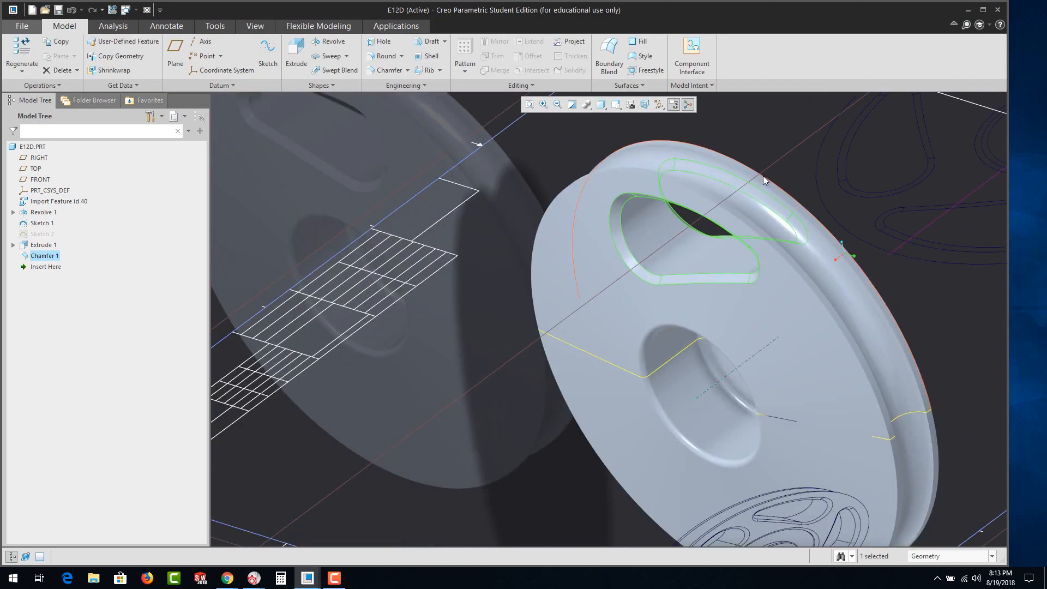
ctrl+click(44, 245)
click(463, 71)
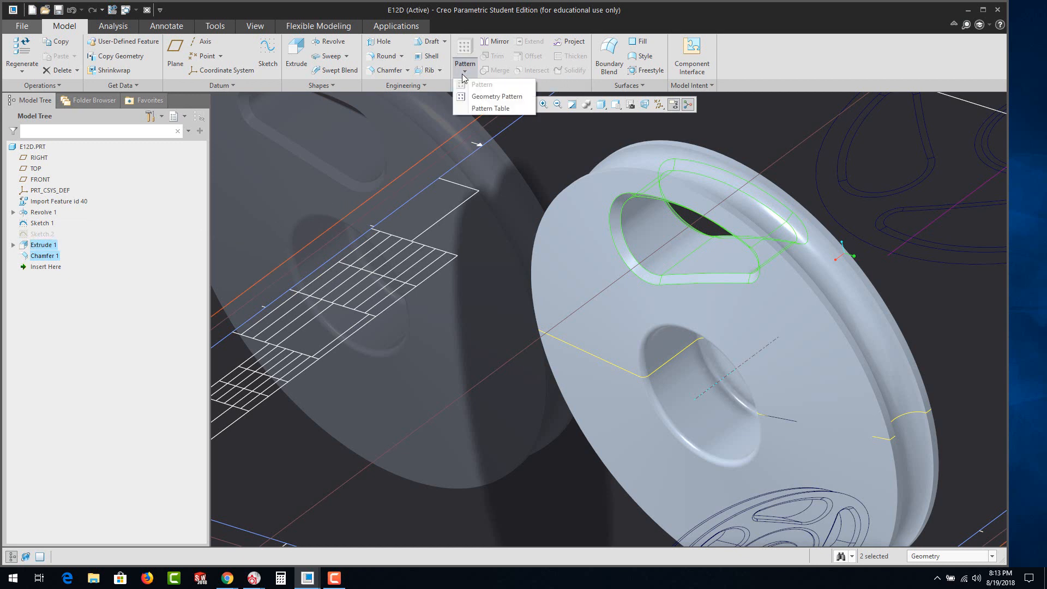
click(475, 99)
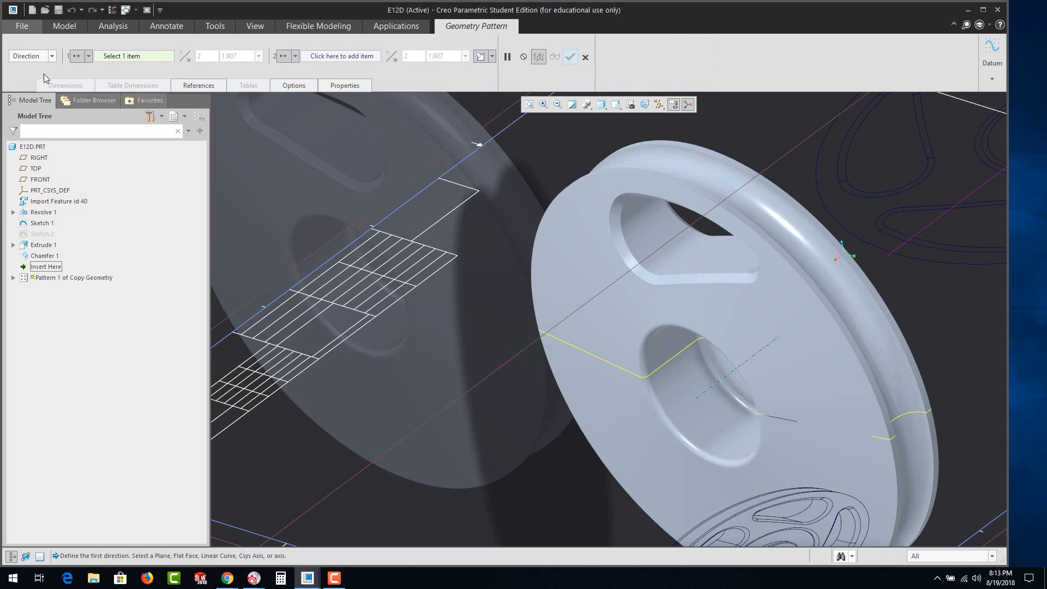
click(52, 56)
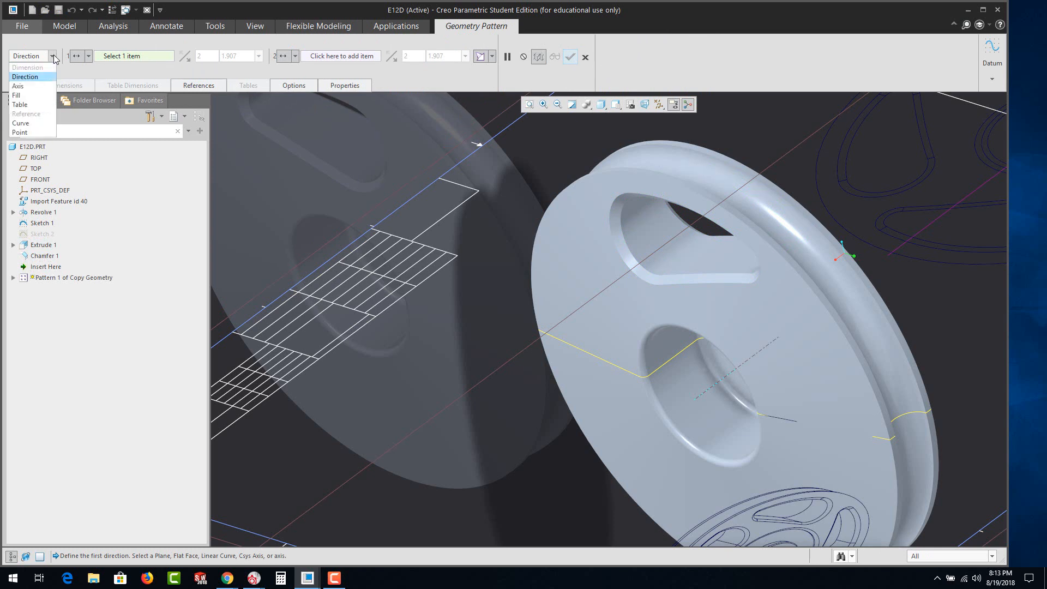
click(19, 86)
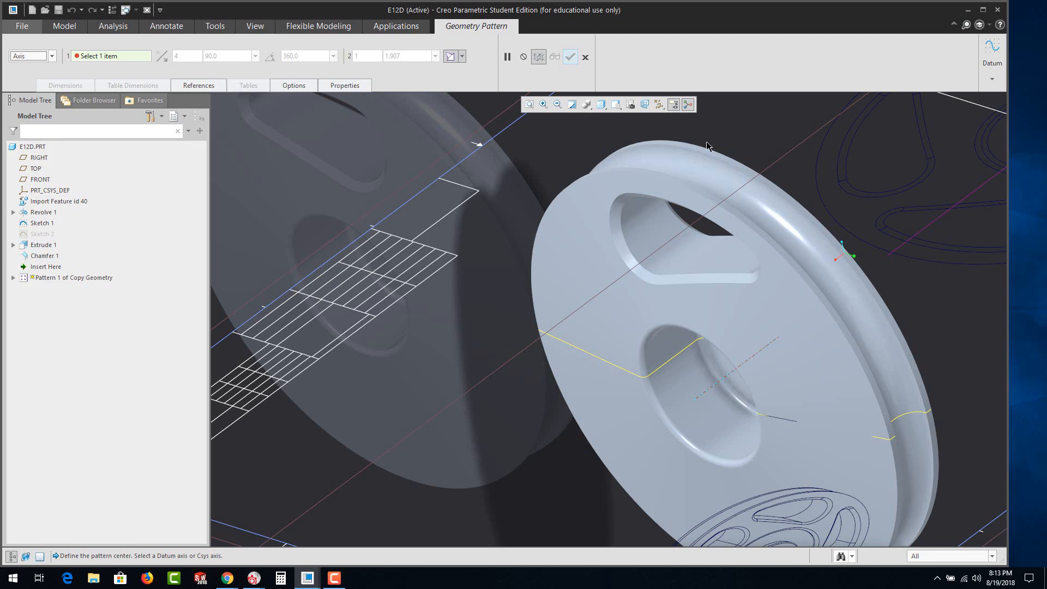
click(658, 105)
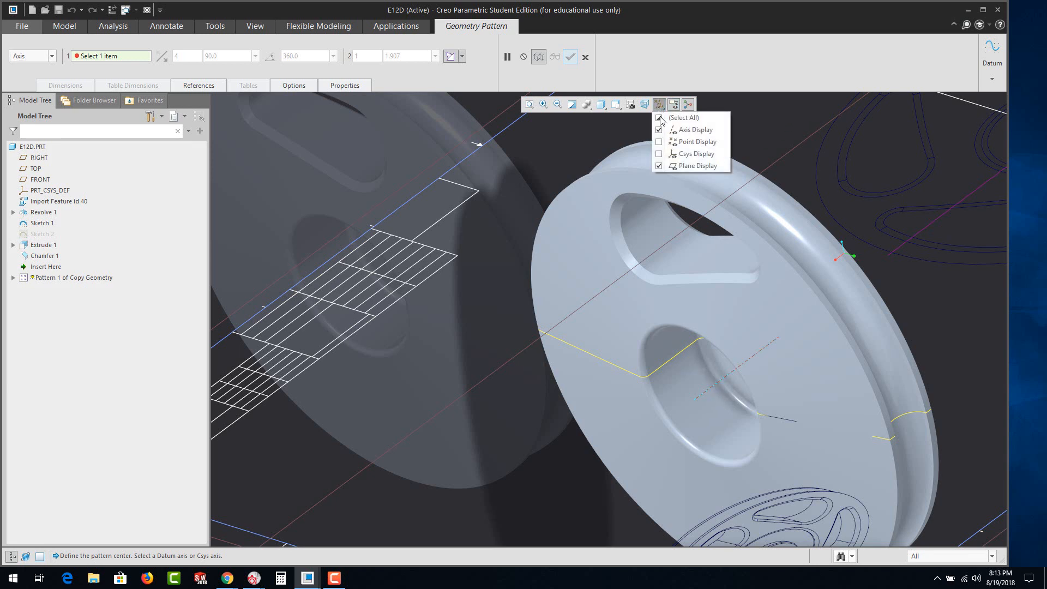
click(662, 107)
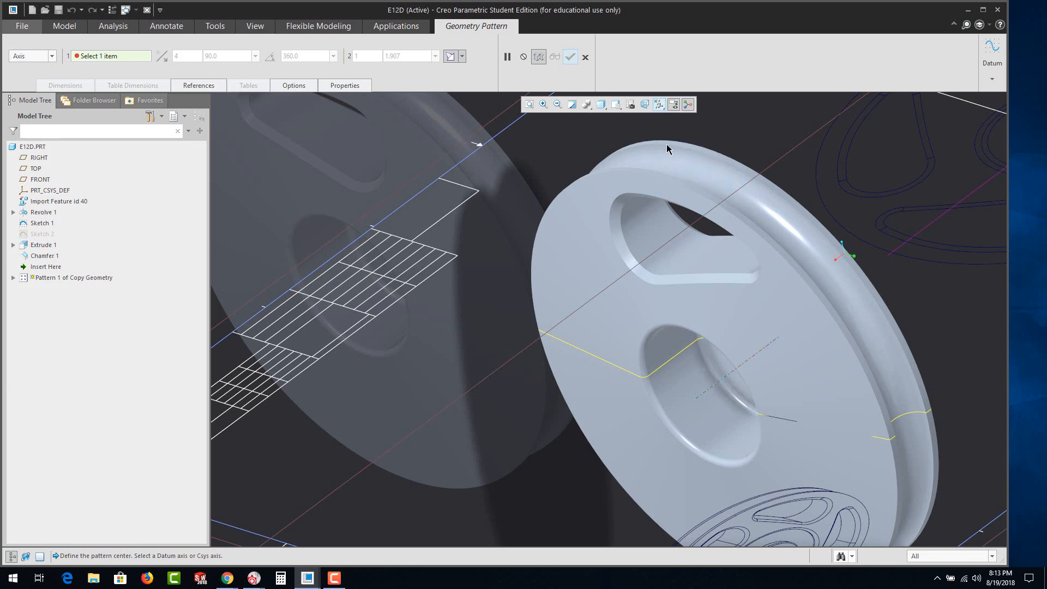
click(715, 385)
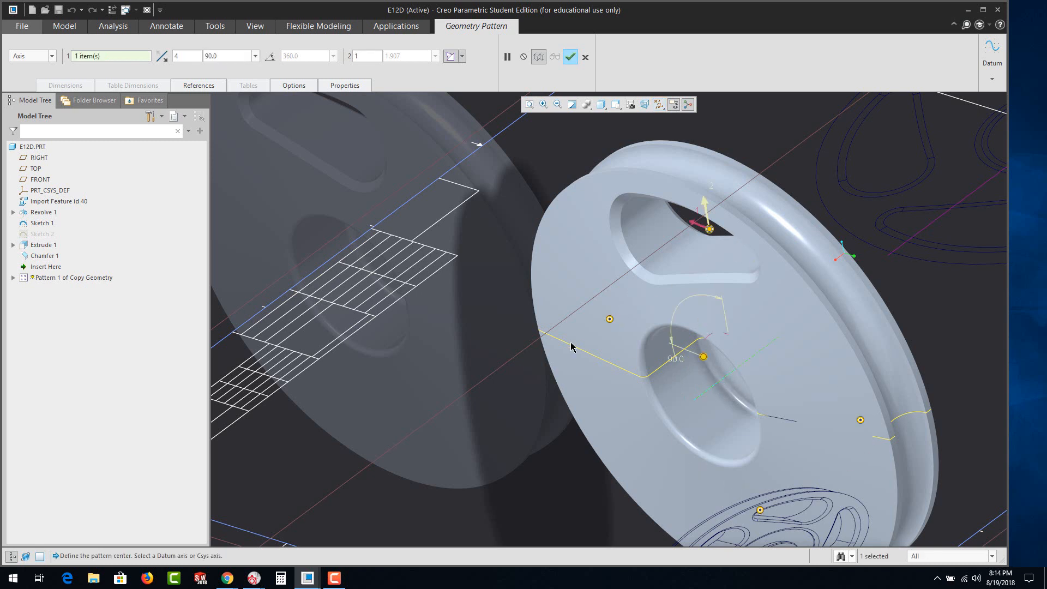
Set the axis pattern to 5 members spaced 72 degrees apart and complete it.
double_click(176, 56)
text(5)
double_click(227, 57)
text(360)
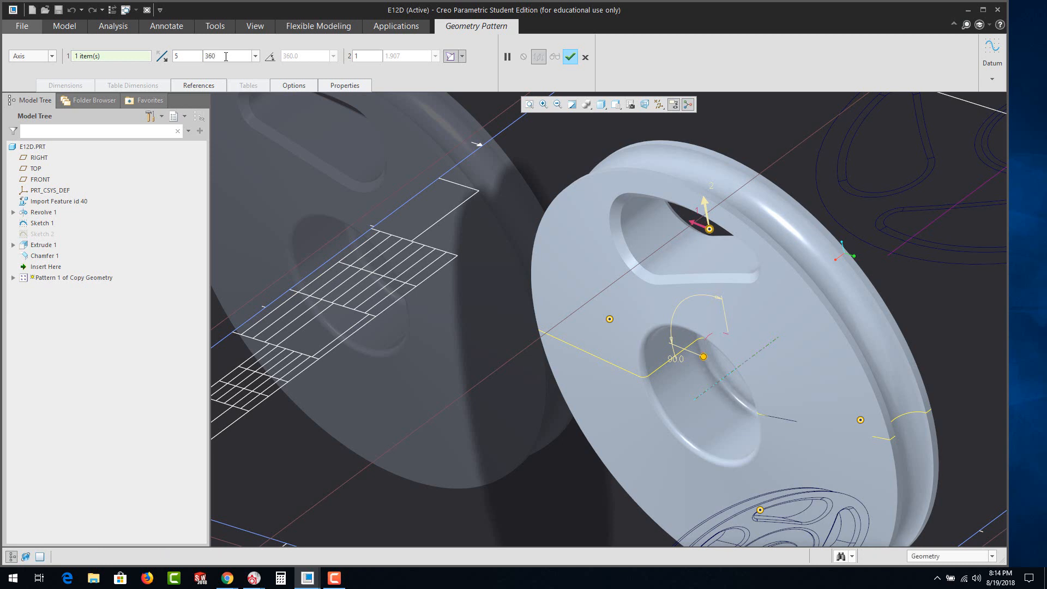
key(Return)
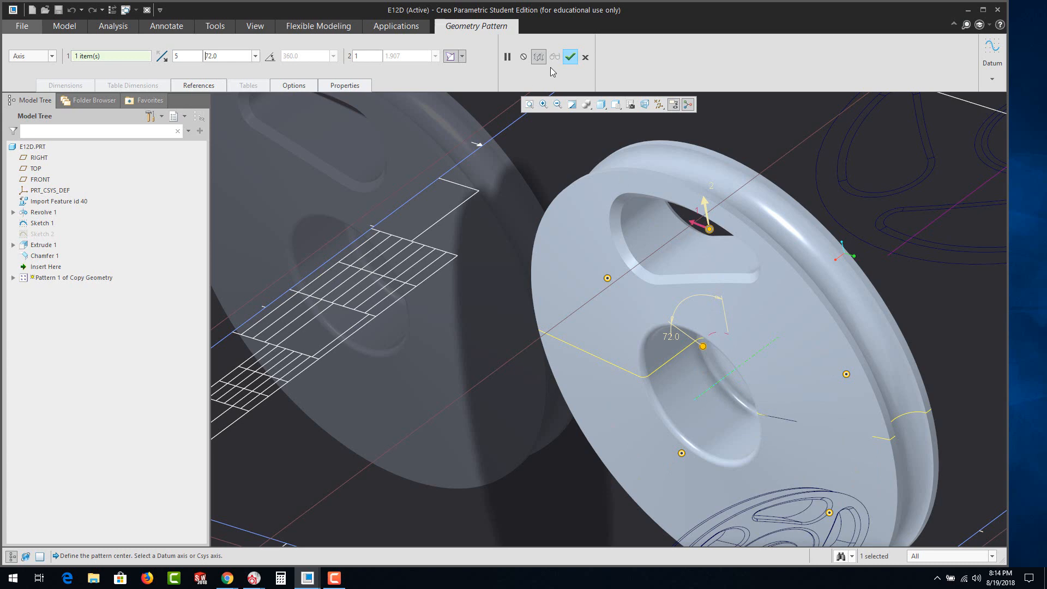
click(571, 57)
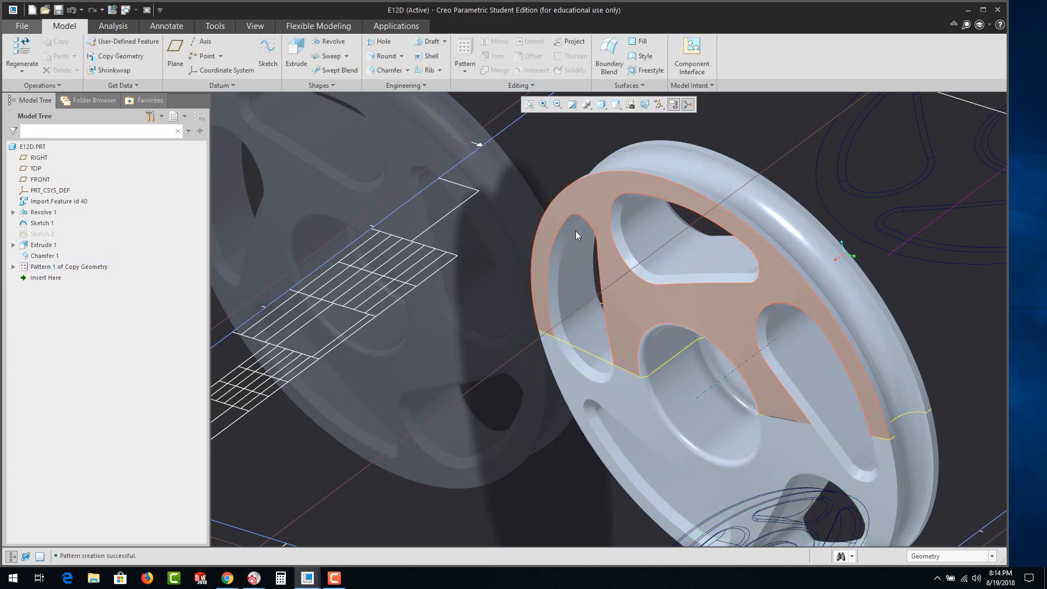
Examine the finished wheel and its patterned lightening pockets from both faces.
scroll(604, 235, up, 2)
middle_drag(604, 237, 771, 309)
right_click(771, 309)
click(786, 237)
middle_drag(534, 352, 894, 357)
scroll(863, 196, down, 2)
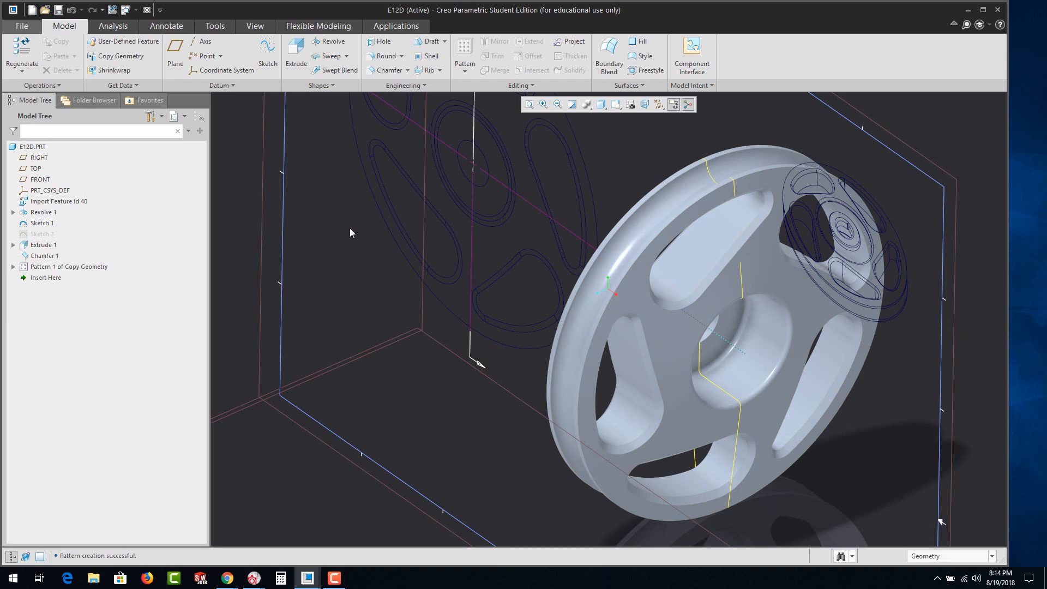
Try to import L12.dwg from the Downloads folder as a Sketcher model.
click(22, 27)
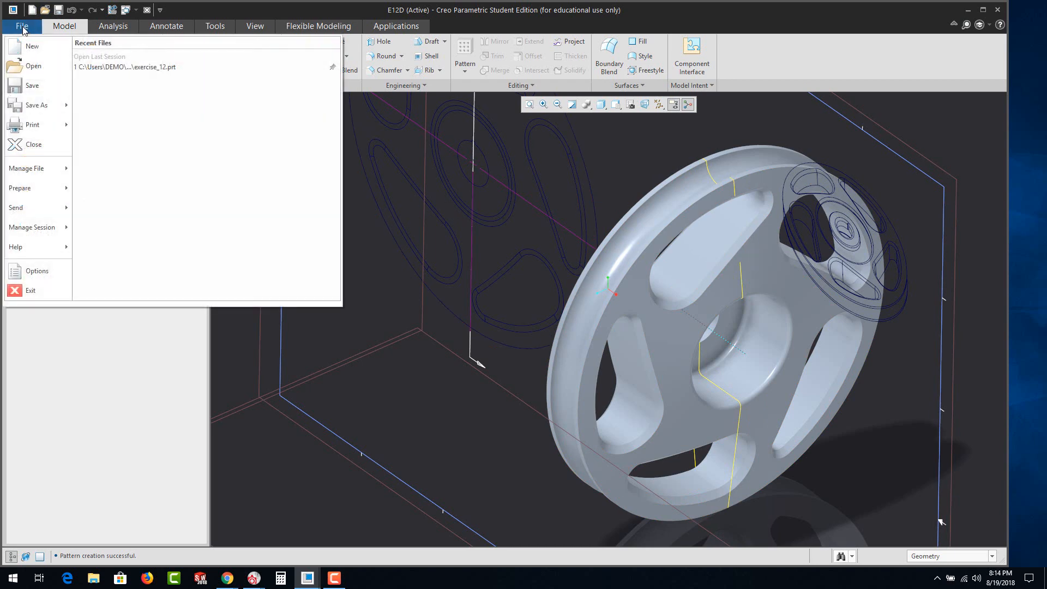
click(33, 66)
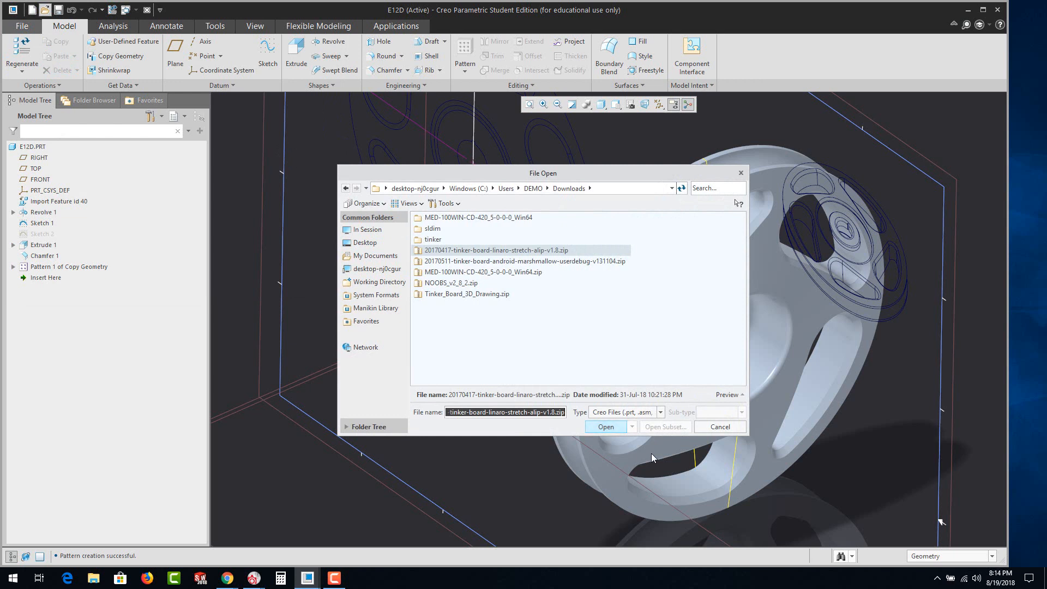
click(661, 413)
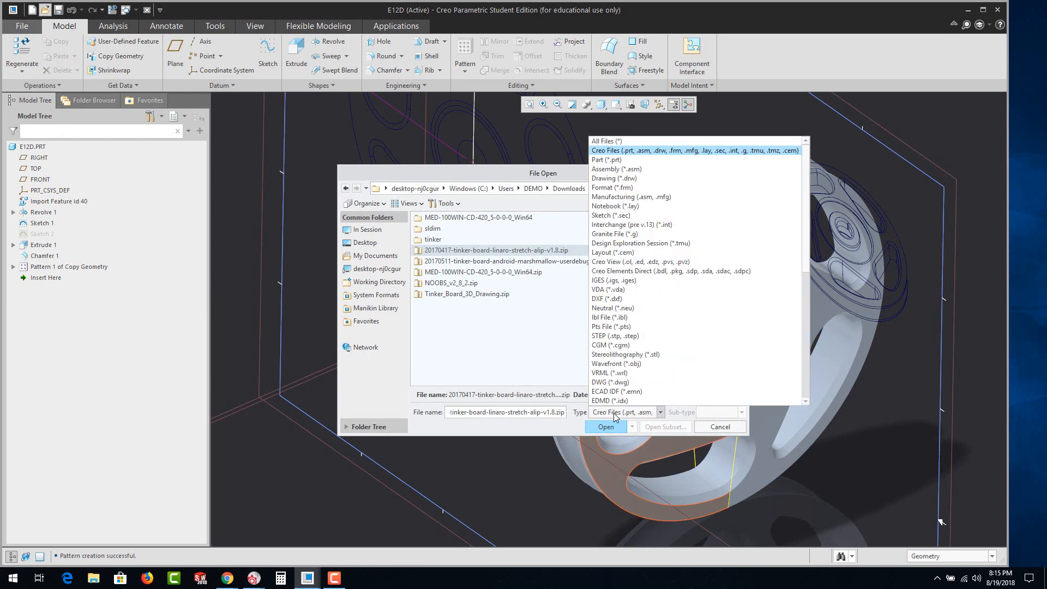
click(604, 143)
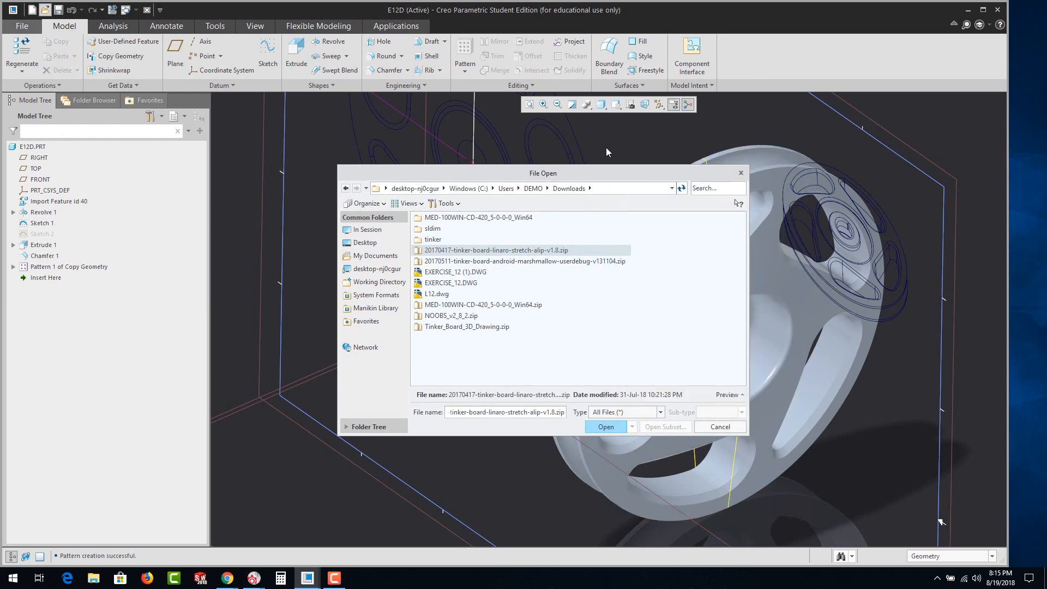
click(432, 295)
click(604, 427)
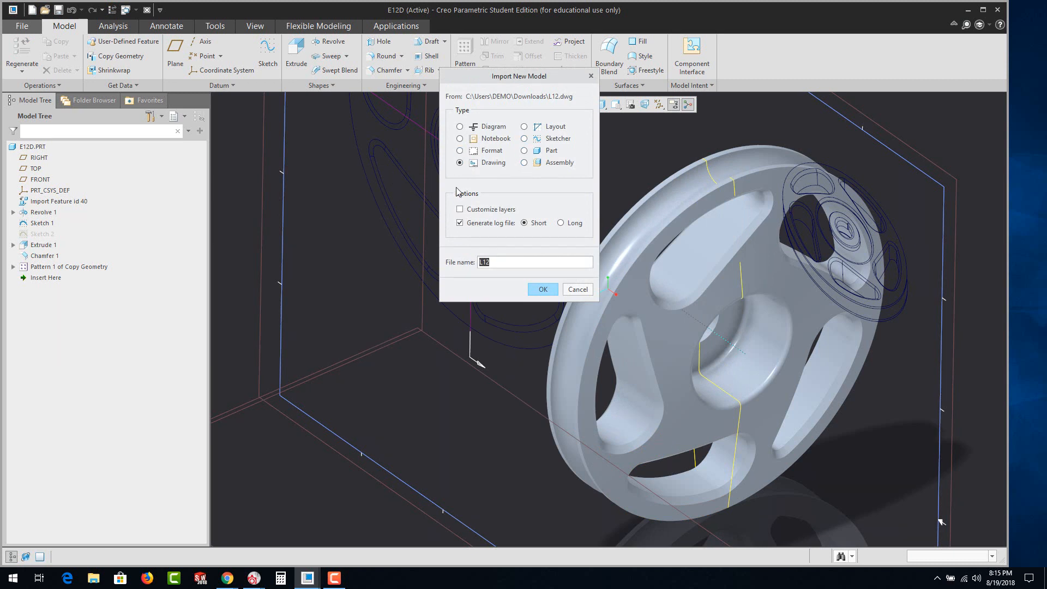
click(524, 138)
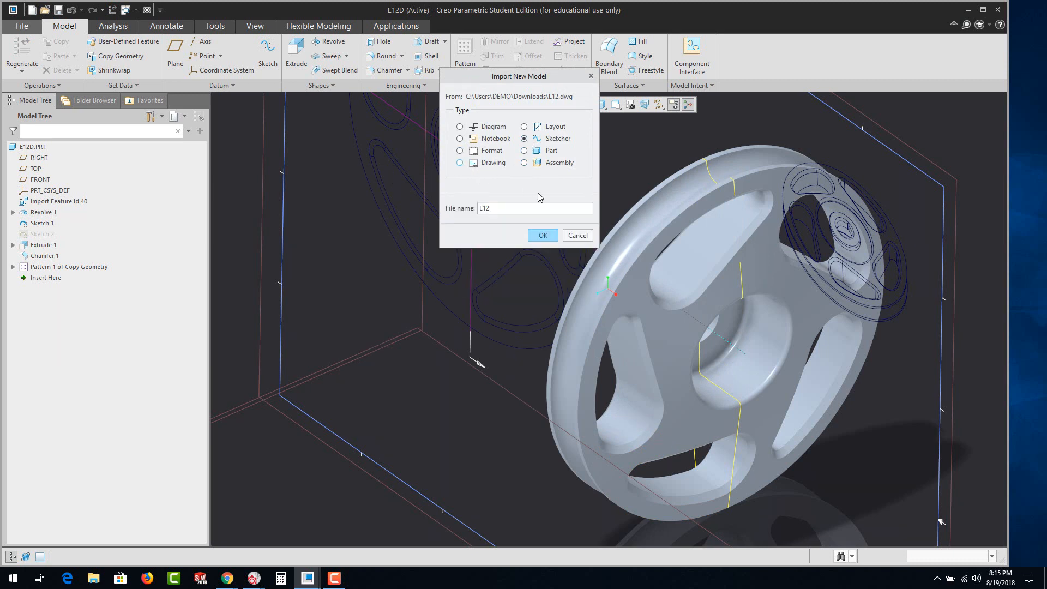
click(543, 236)
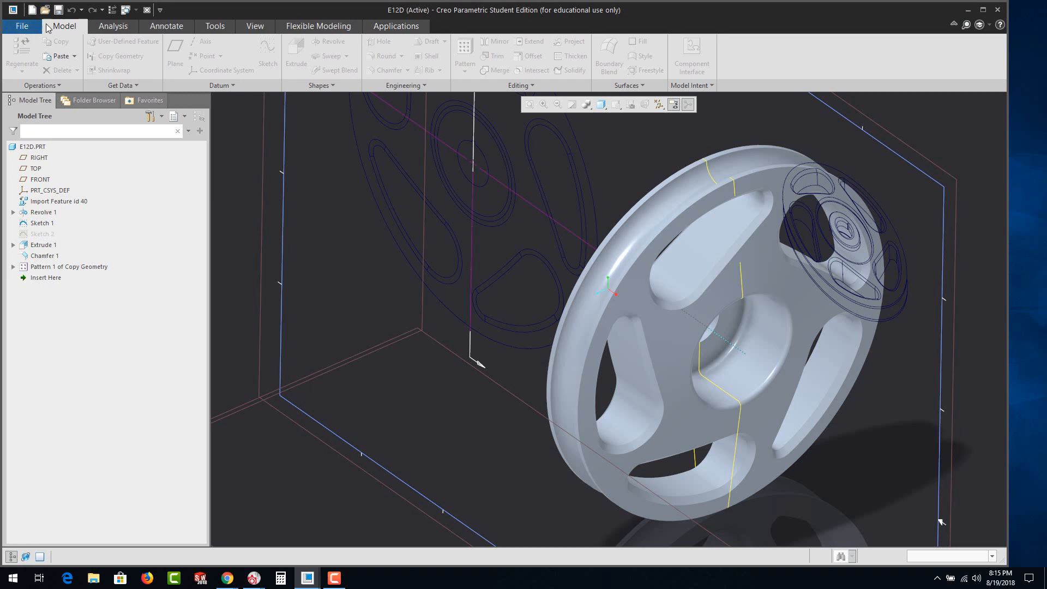
Import L12.dwg from the Downloads folder as a part named L12B, using templates and the Automatic import type.
click(22, 28)
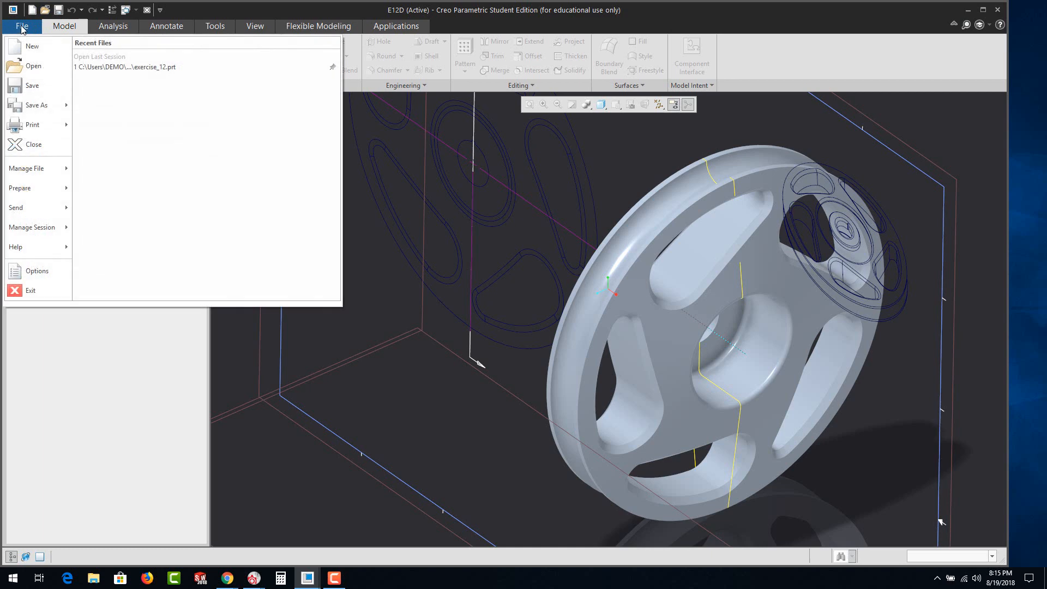
click(33, 66)
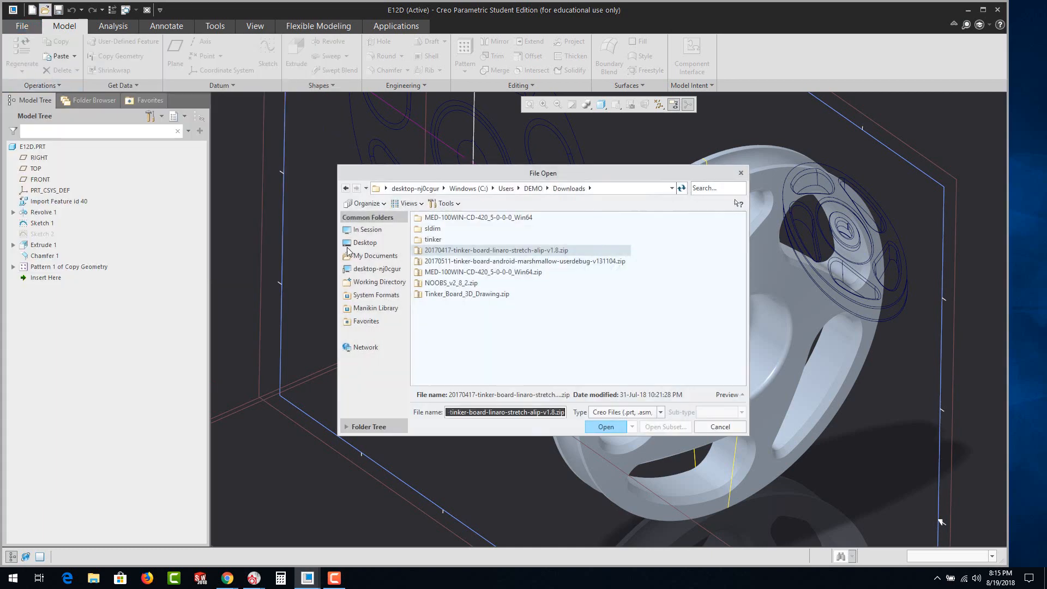
click(659, 412)
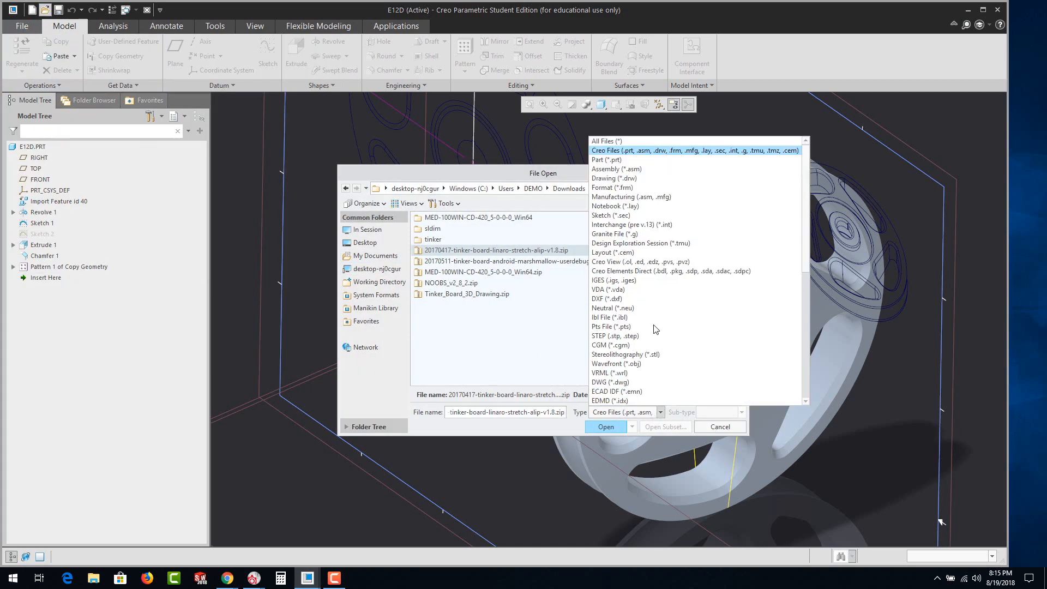
click(607, 141)
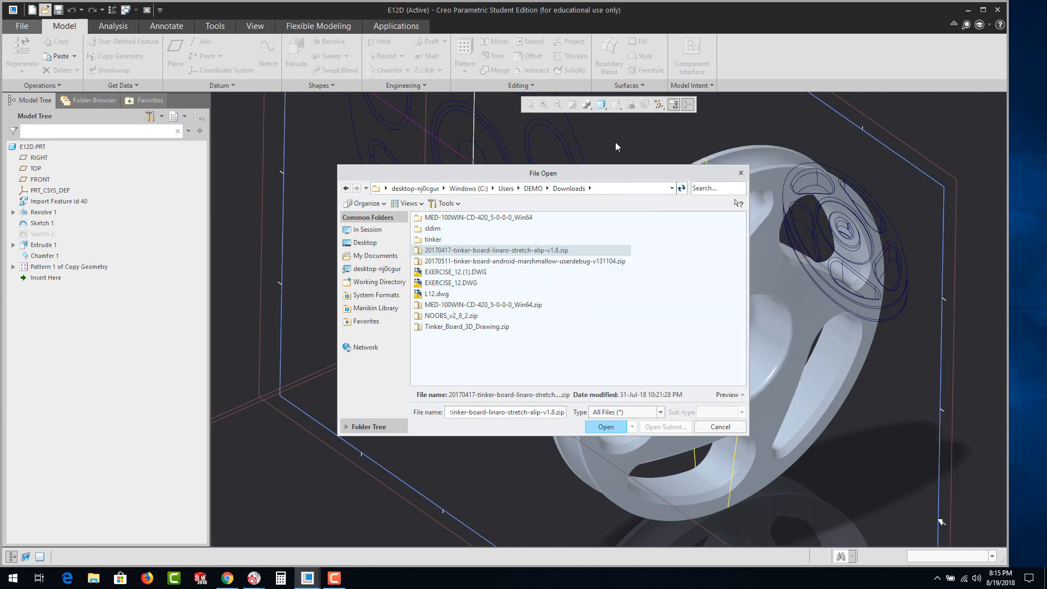
click(445, 296)
click(606, 427)
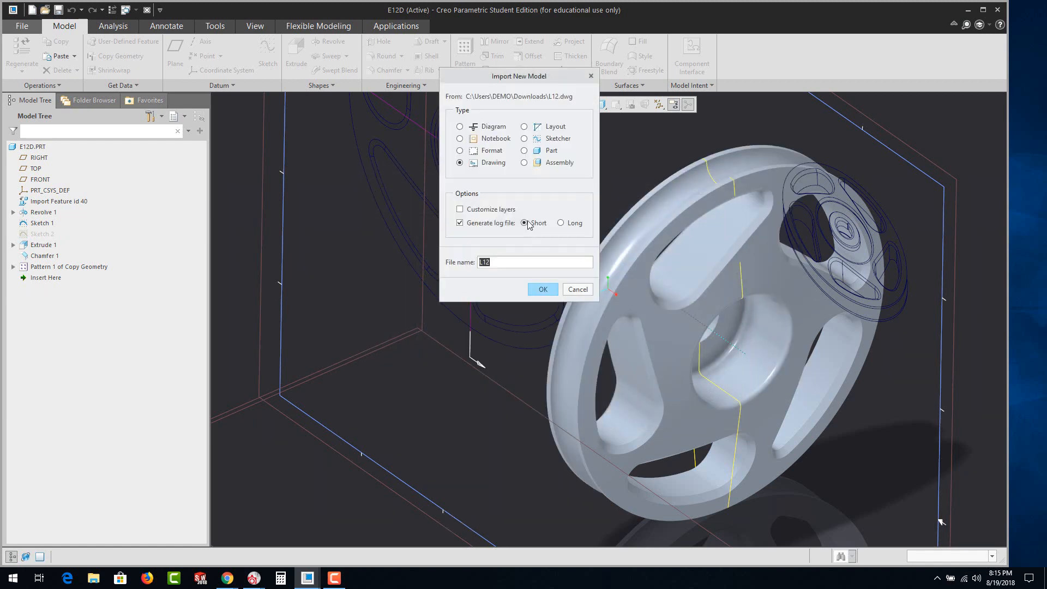
click(524, 151)
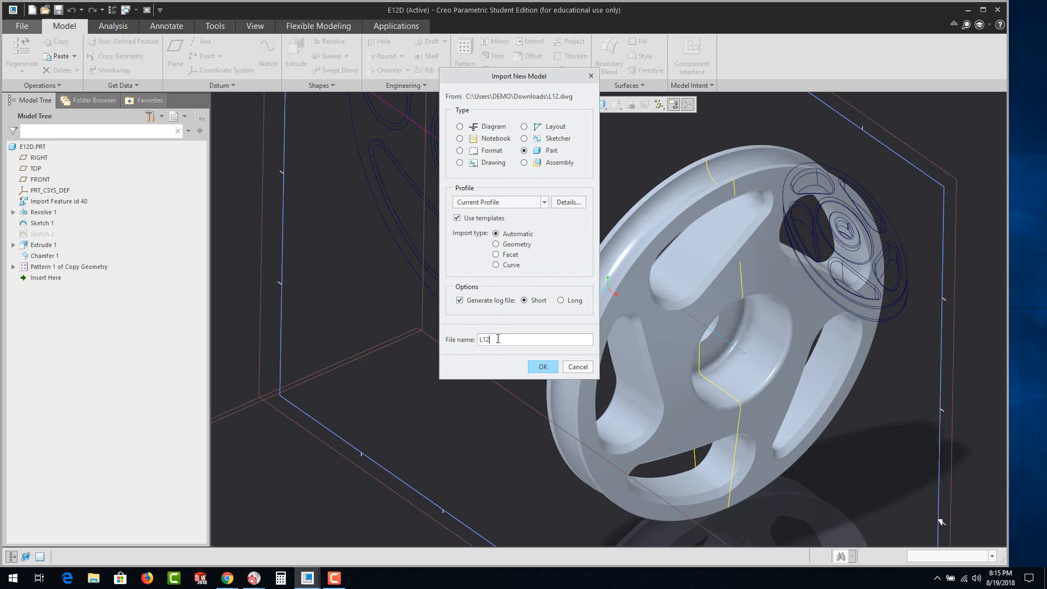
click(543, 366)
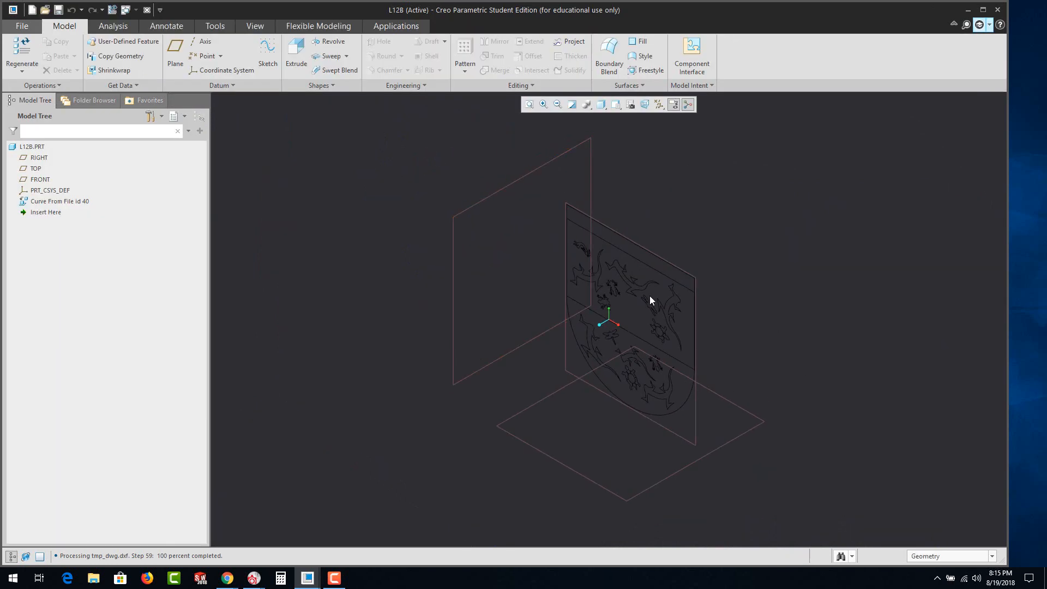
Start an extrusion on the FRONT plane, where the imported L12 curves lie, and enter its sketch.
scroll(648, 323, down, 2)
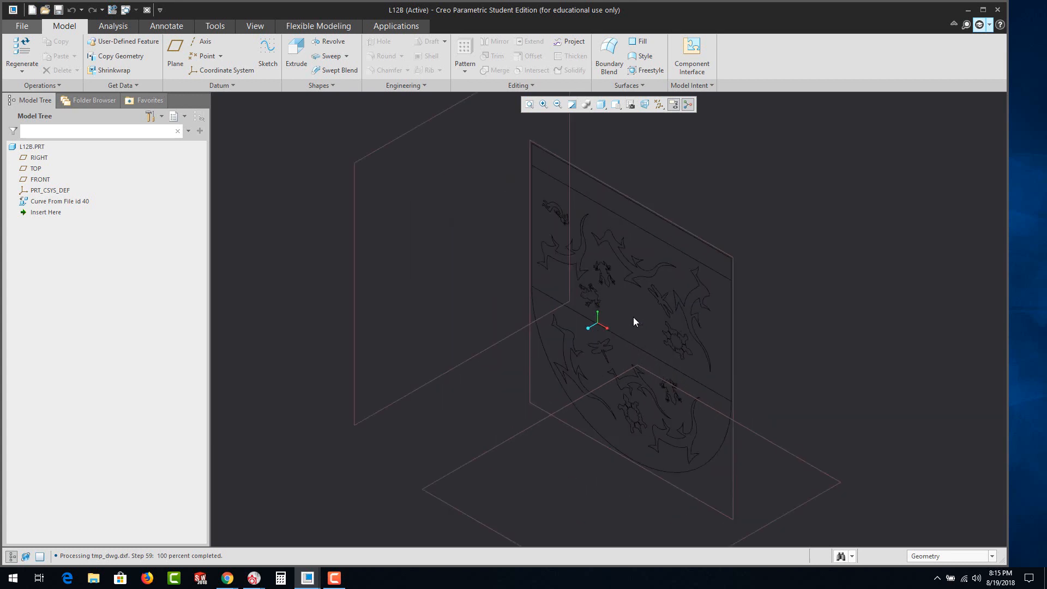
mouse_move(631, 312)
middle_down()
mouse_move(652, 297)
mouse_move(644, 227)
mouse_move(649, 281)
mouse_move(650, 259)
mouse_move(655, 271)
middle_up()
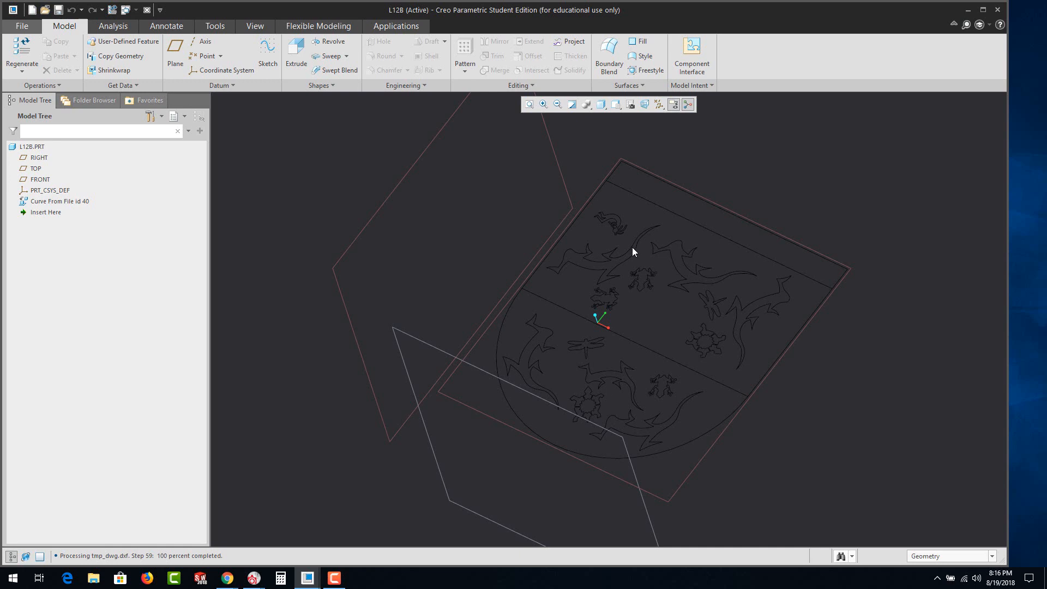
middle_drag(580, 266, 586, 252)
scroll(660, 321, up, 3)
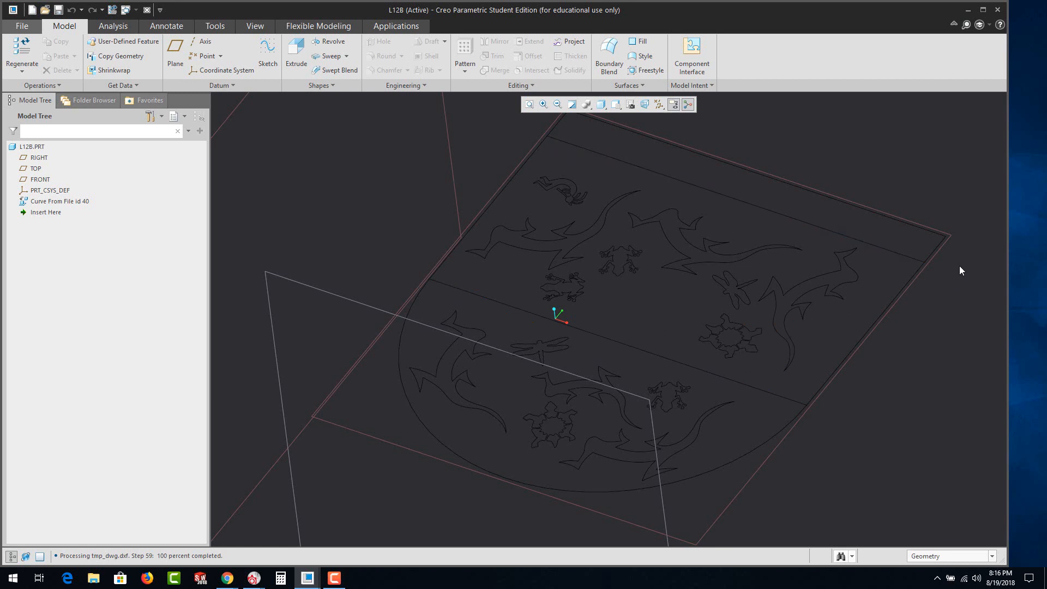
scroll(946, 237, up, 2)
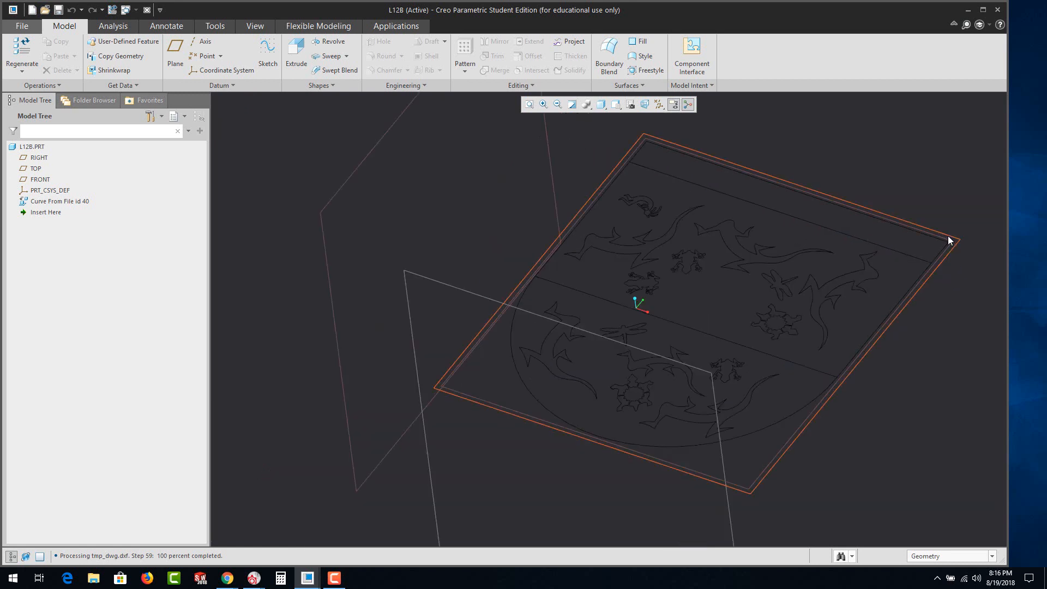
click(948, 240)
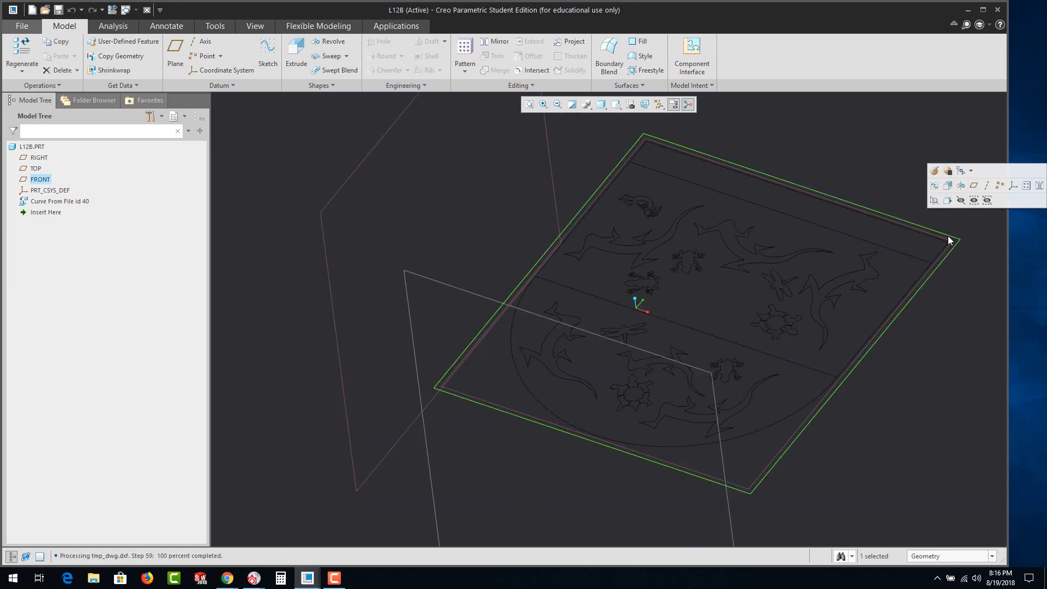
click(949, 196)
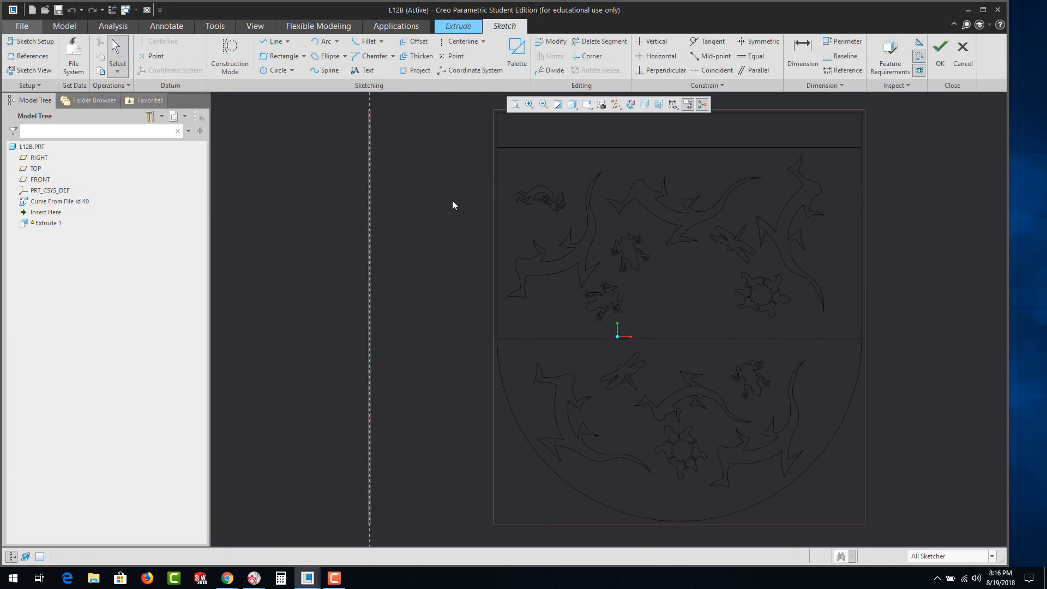
Project the outer border curves into the sketch with the Loop type: the top edges, both sides and the bottom arc.
click(419, 71)
scroll(778, 191, down, 1)
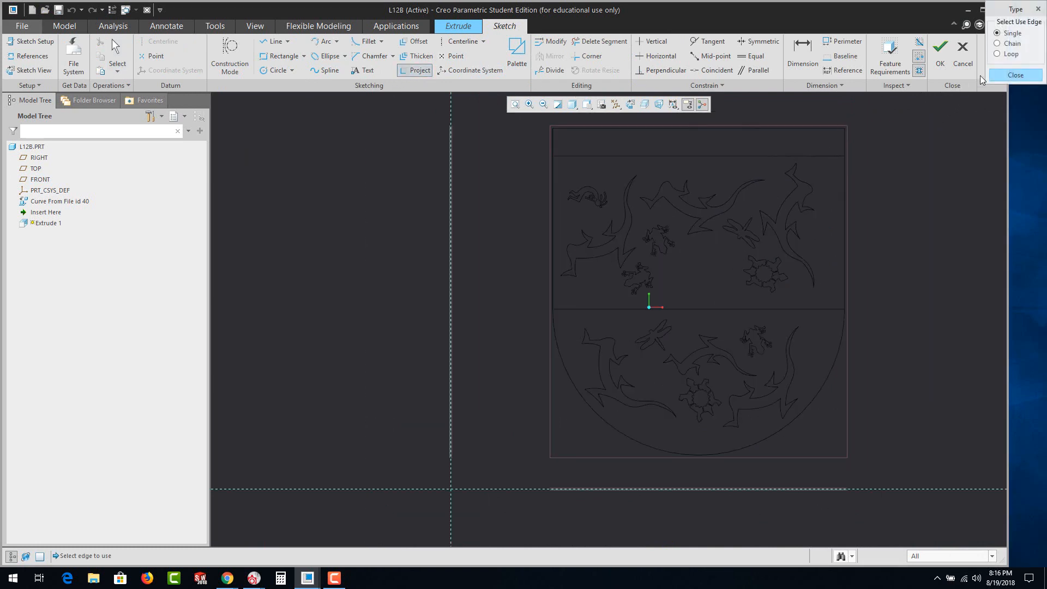
click(997, 54)
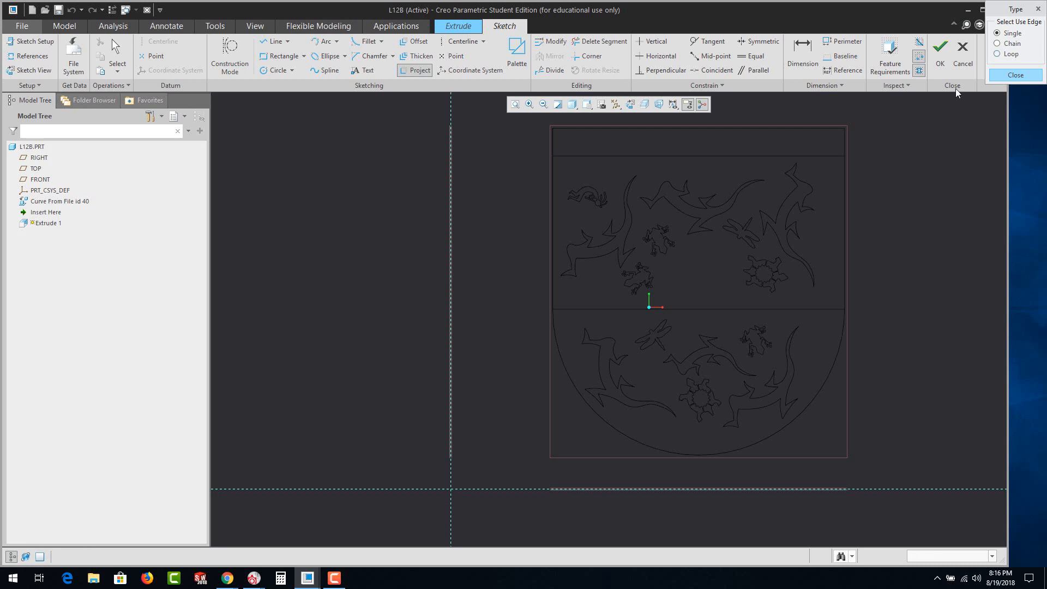
click(822, 132)
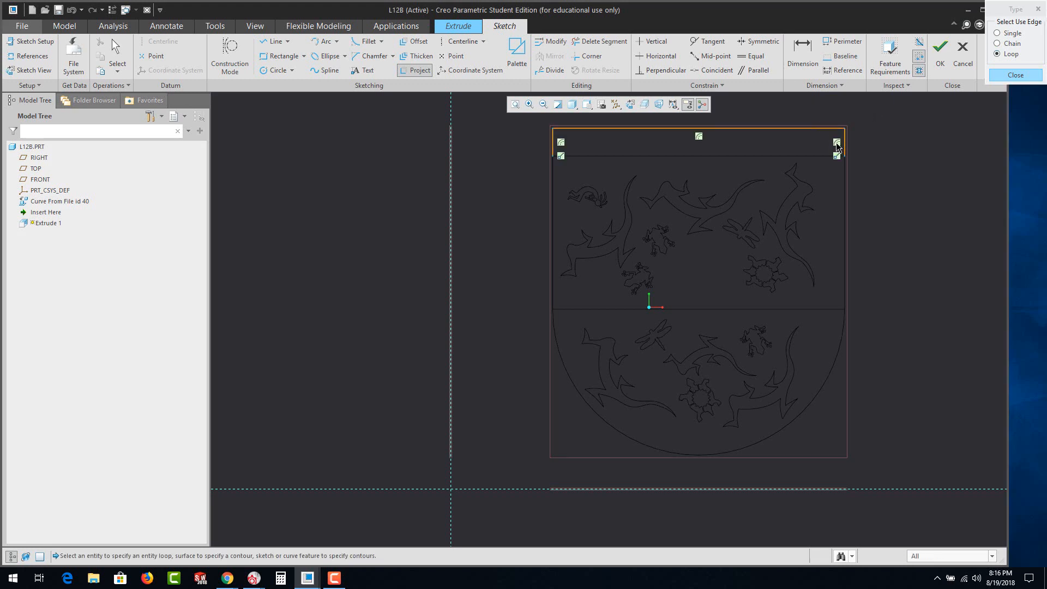
click(845, 180)
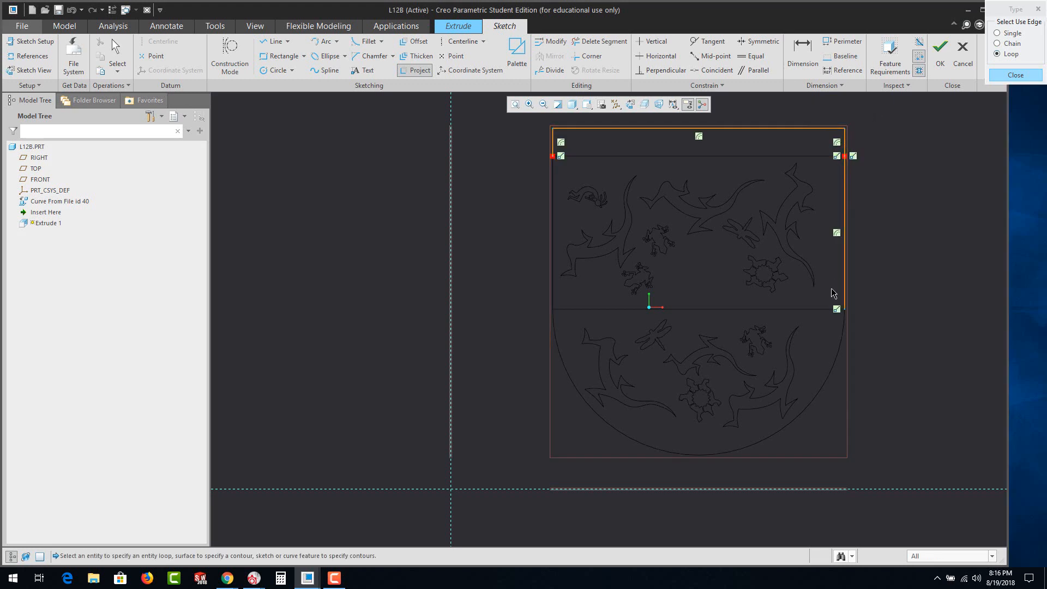
click(844, 343)
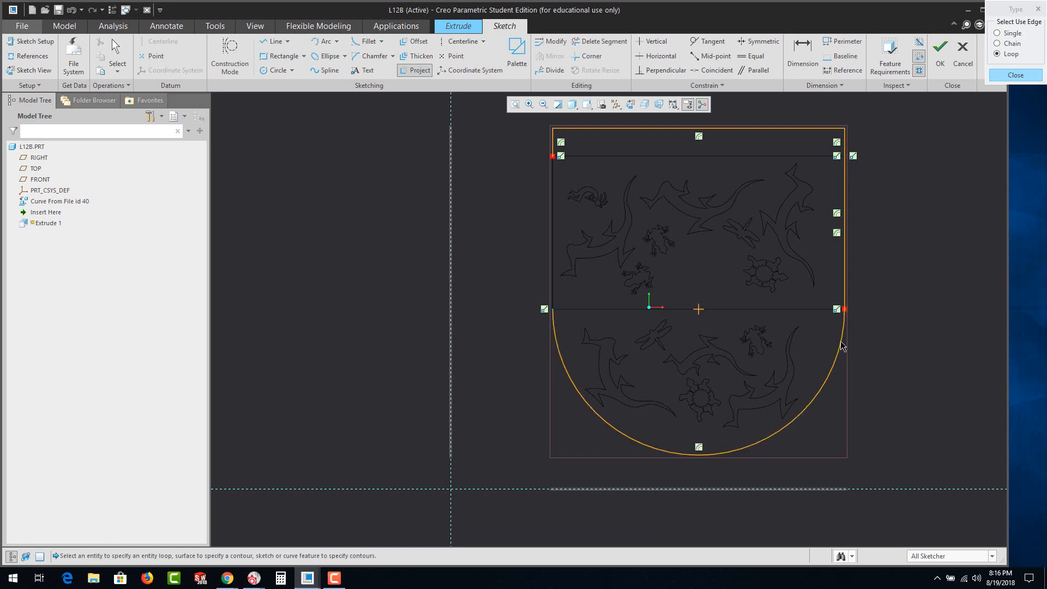
click(556, 277)
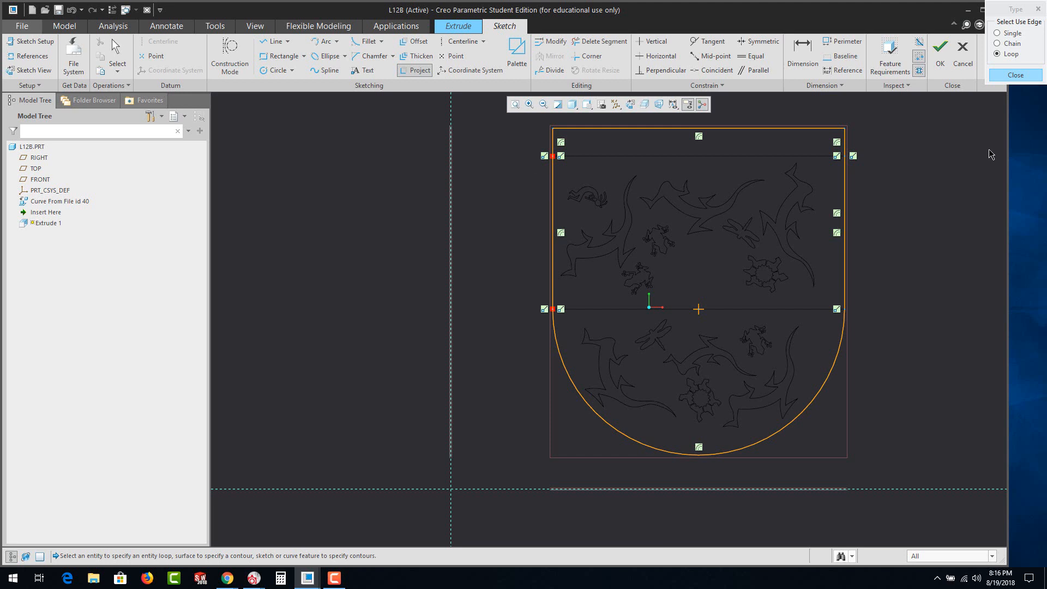
click(1014, 76)
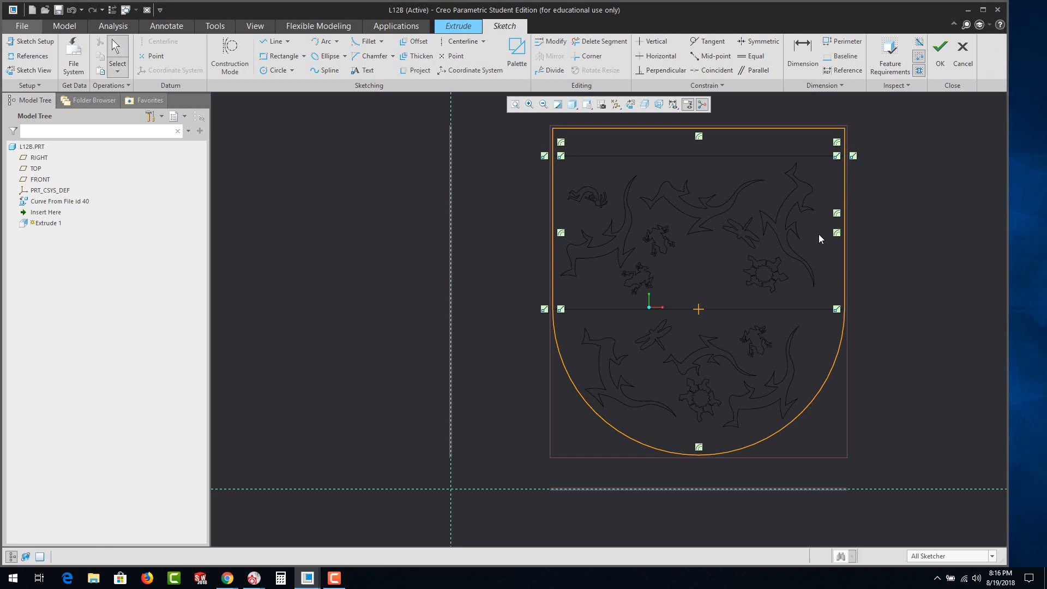
Project the outline of the dragonfly above the upper turtle into the sketch with the Loop type.
scroll(602, 269, down, 3)
scroll(654, 245, up, 3)
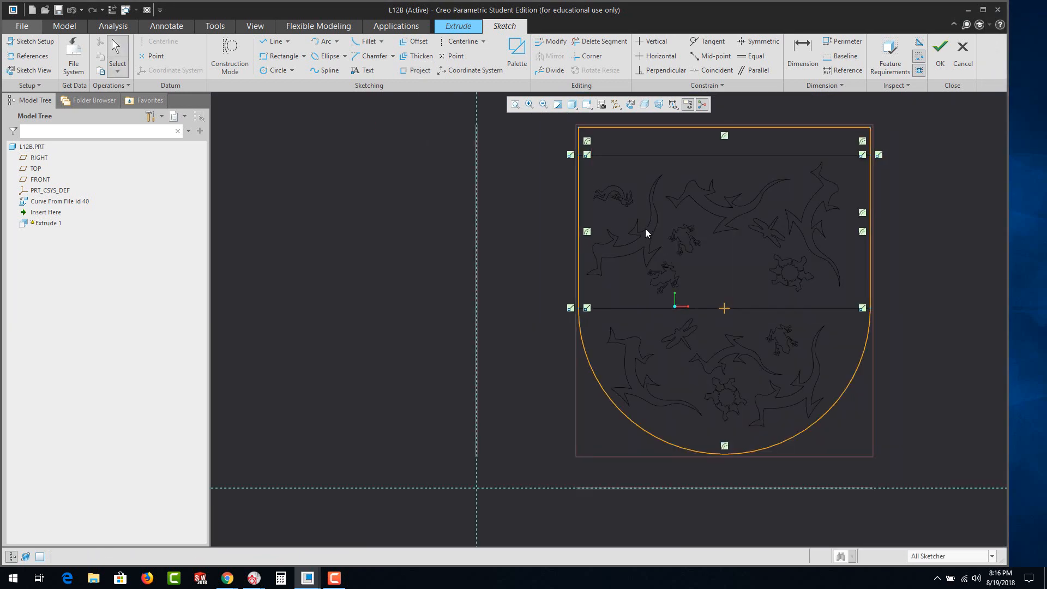
scroll(646, 232, down, 1)
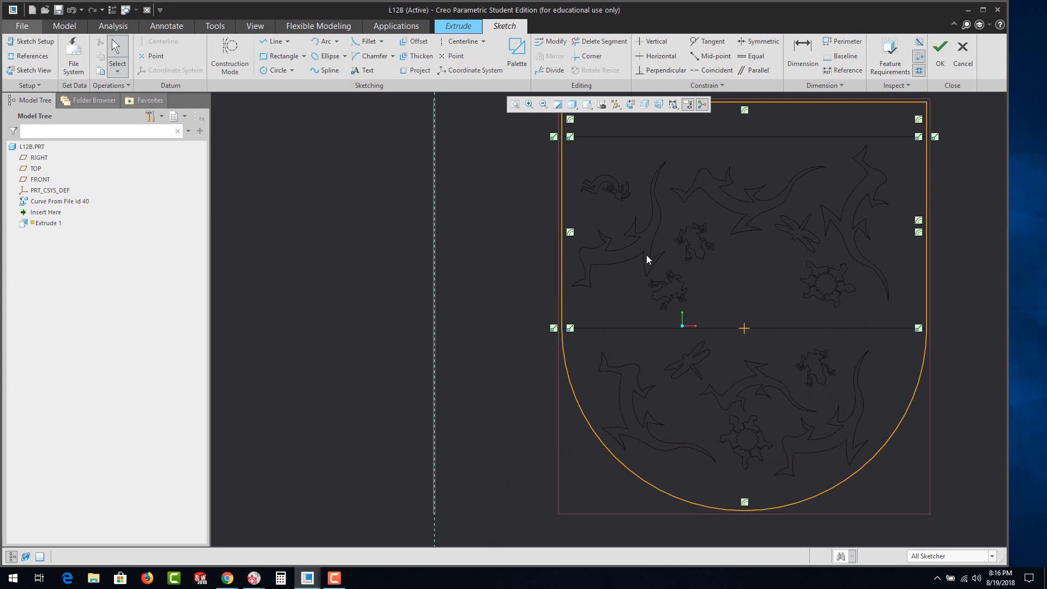
scroll(604, 218, down, 1)
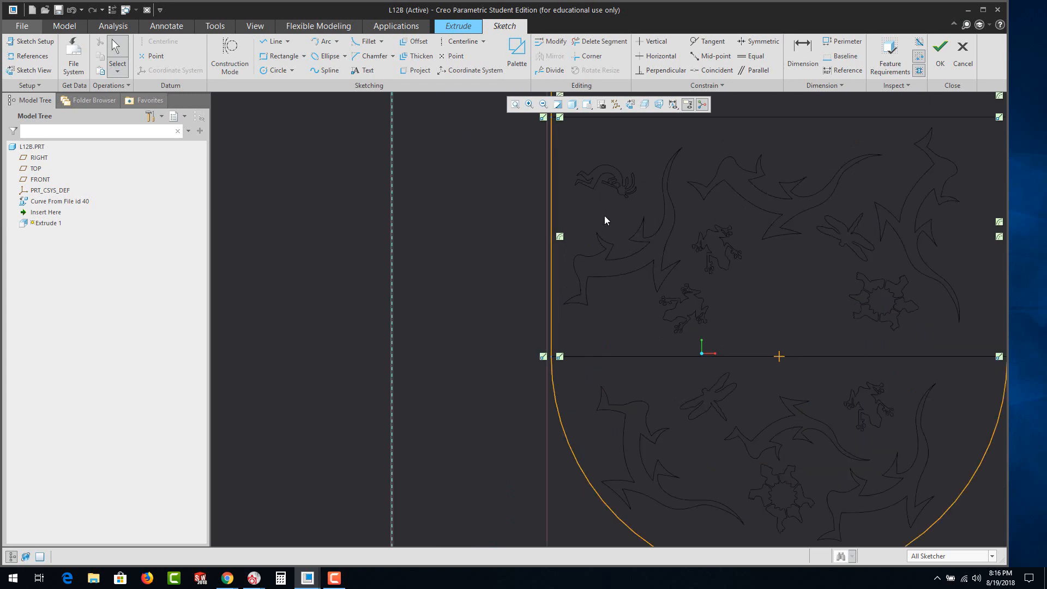
click(415, 70)
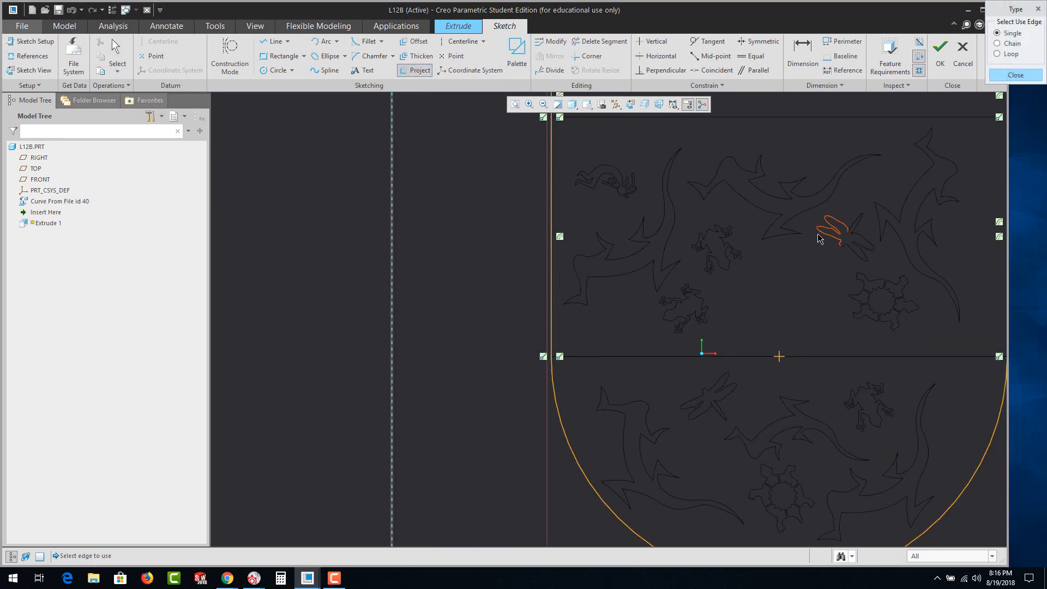
scroll(854, 231, down, 1)
scroll(854, 231, down, 1)
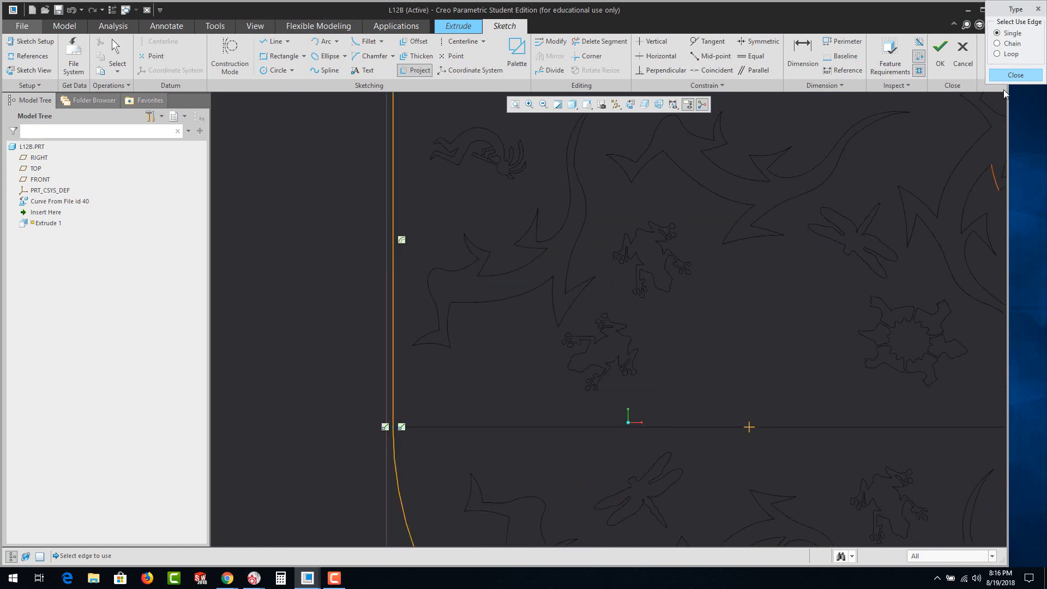
click(997, 54)
click(849, 226)
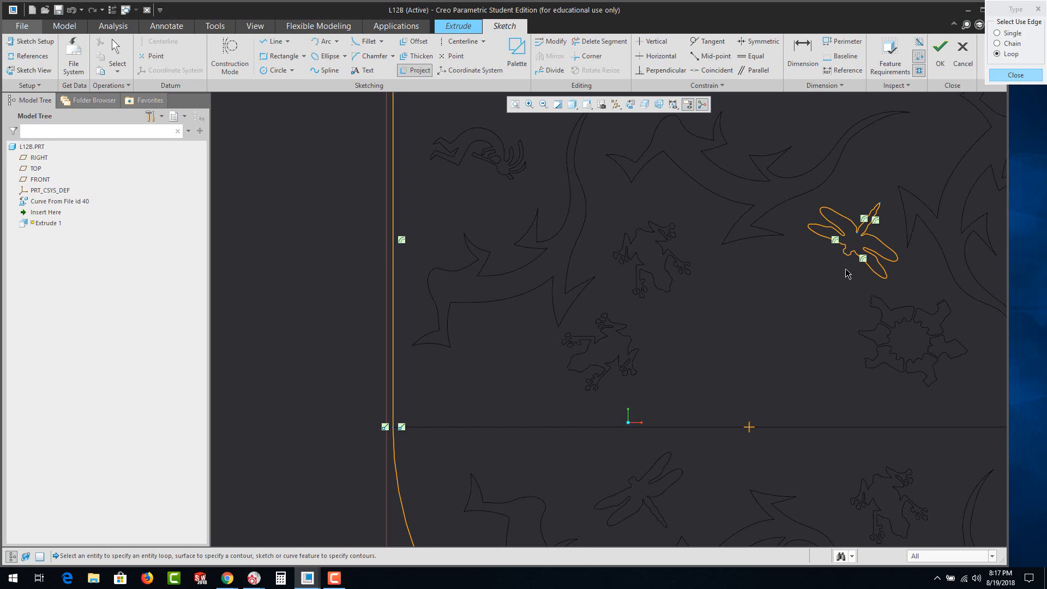
click(1027, 78)
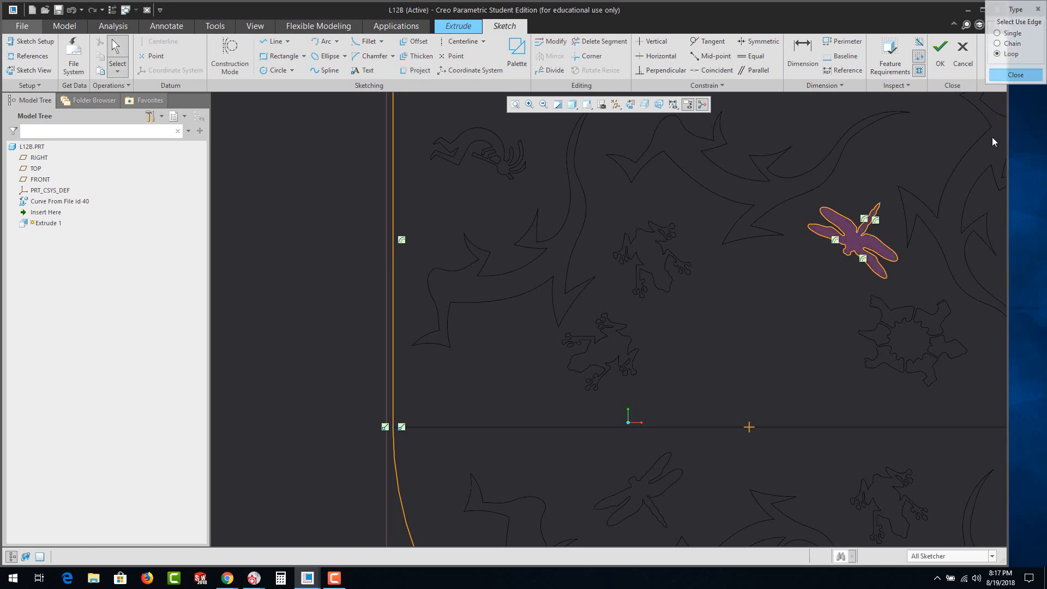
Delete the projected dragonfly outline from the extrusion sketch, keeping the border curves.
scroll(825, 320, down, 3)
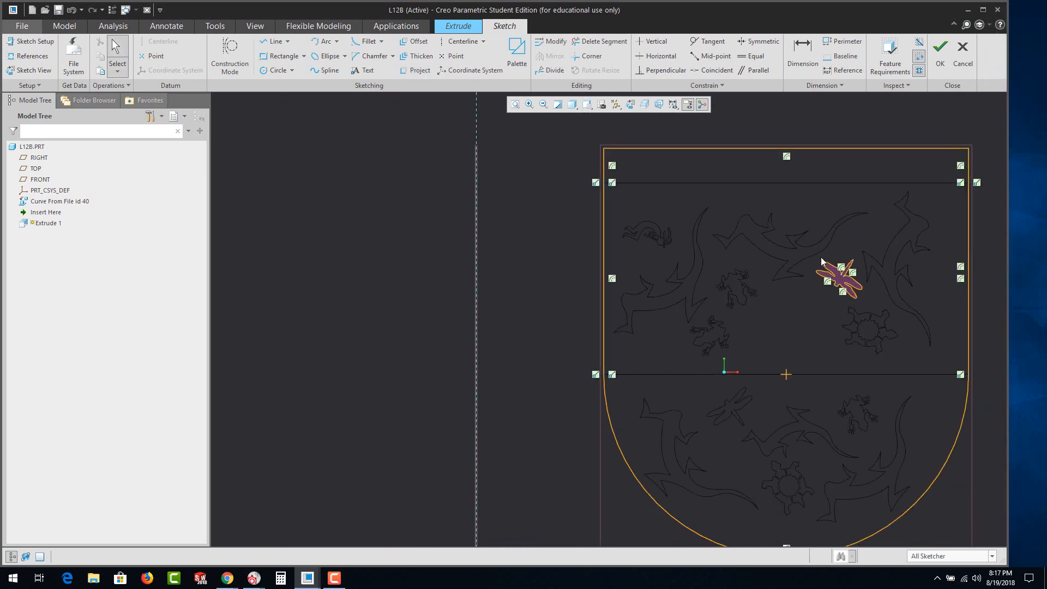
drag(792, 241, 887, 320)
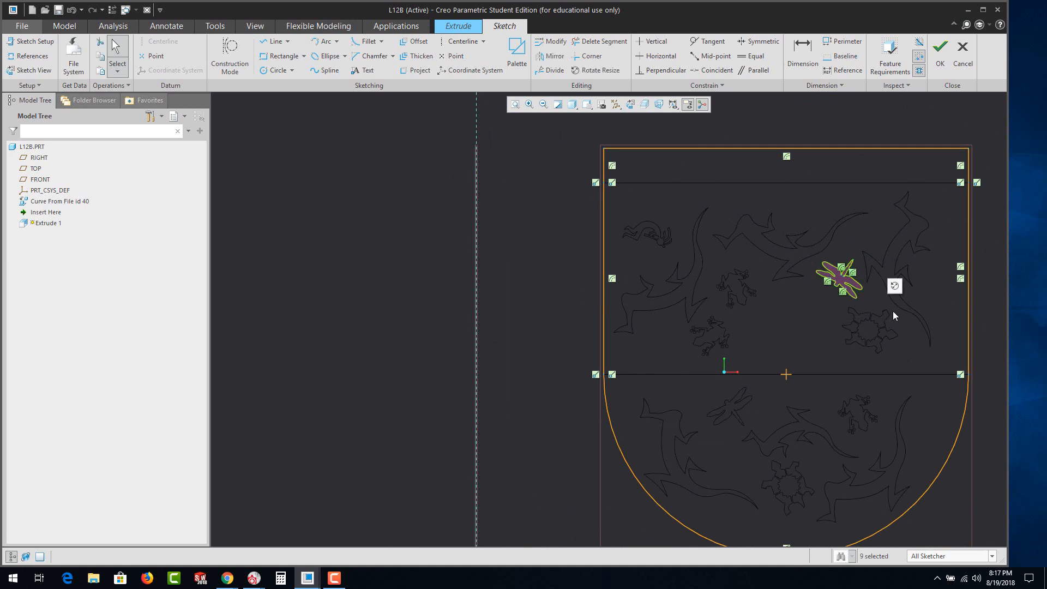
key(Delete)
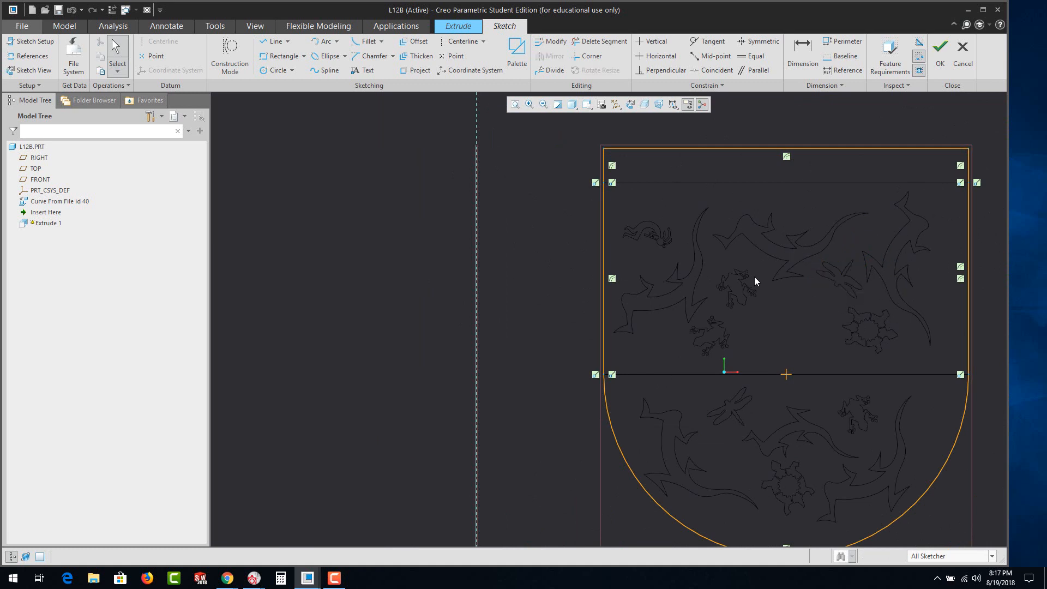
Exit the incomplete section sketch and cancel the extrusion.
click(940, 52)
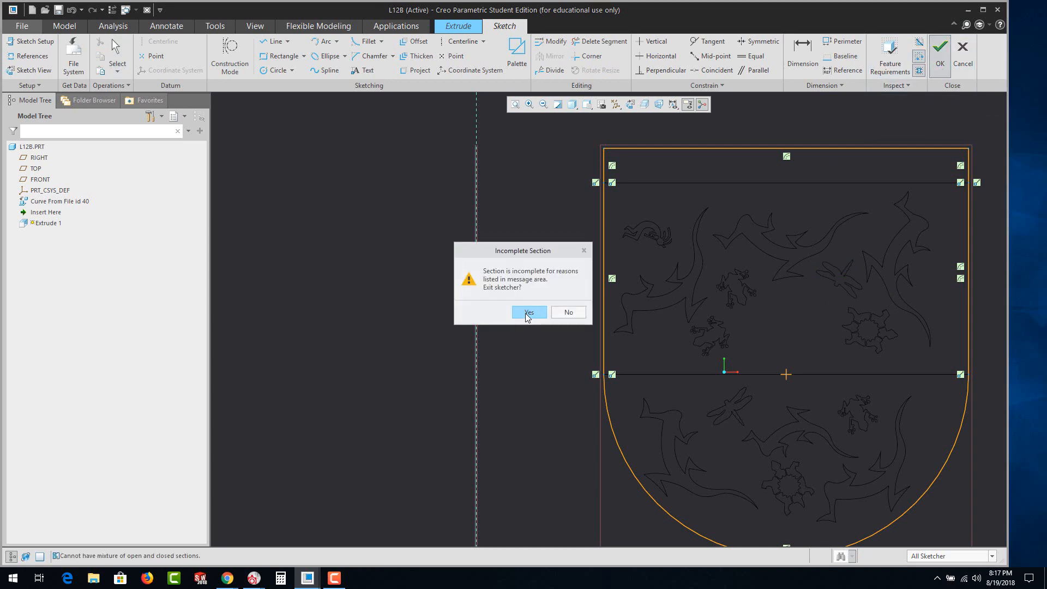
click(527, 314)
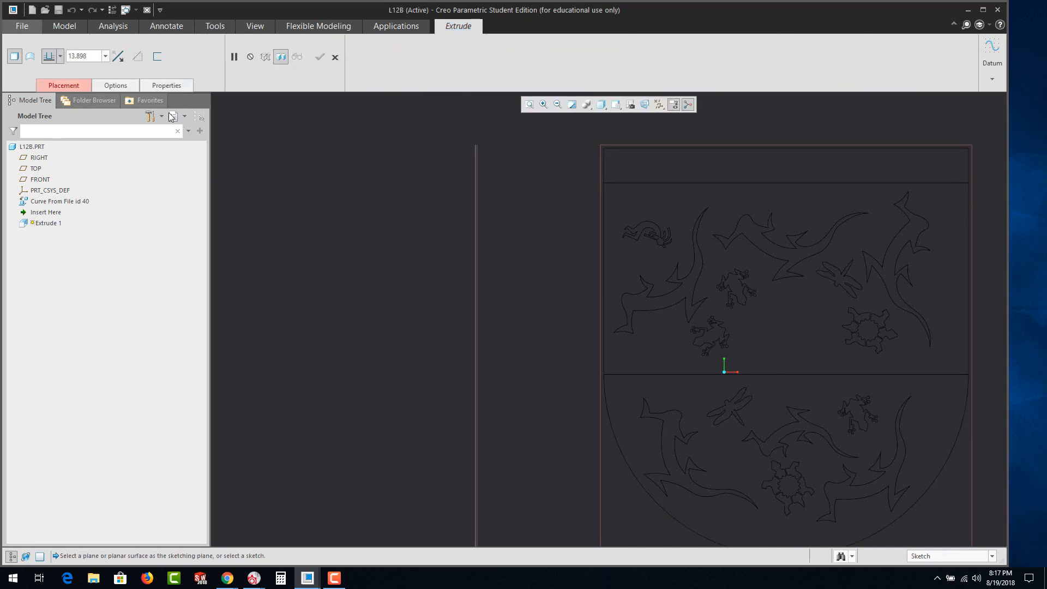
scroll(583, 265, down, 2)
scroll(731, 293, up, 1)
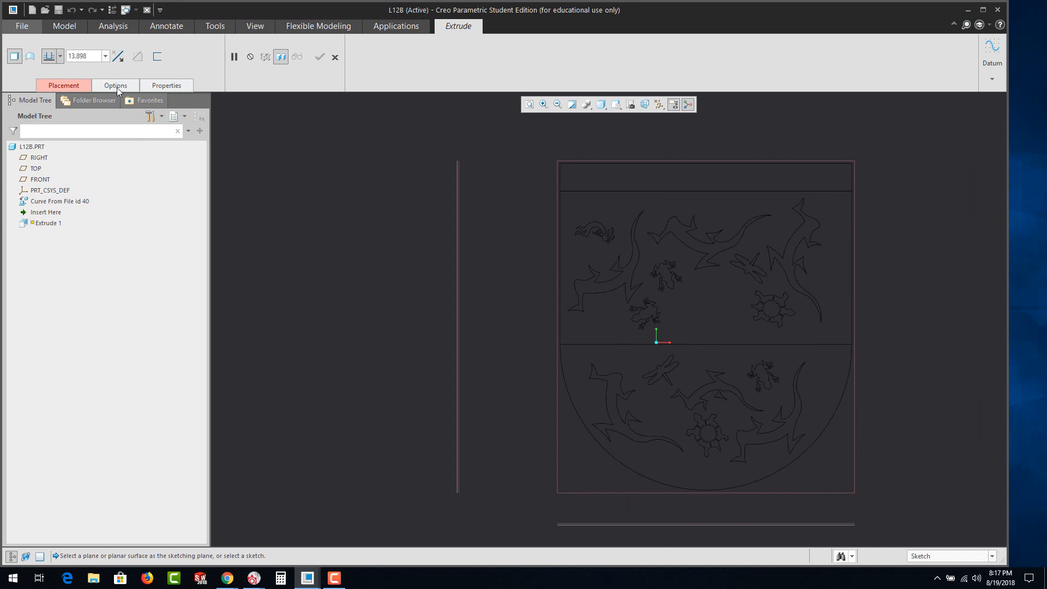
click(335, 56)
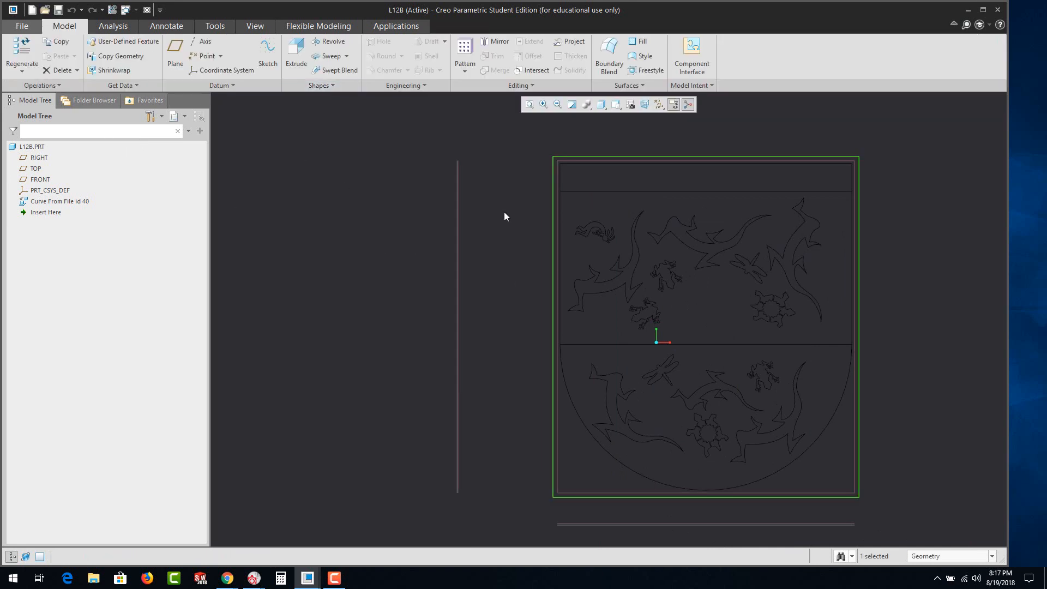
Start a standalone sketch on the FRONT plane.
click(29, 203)
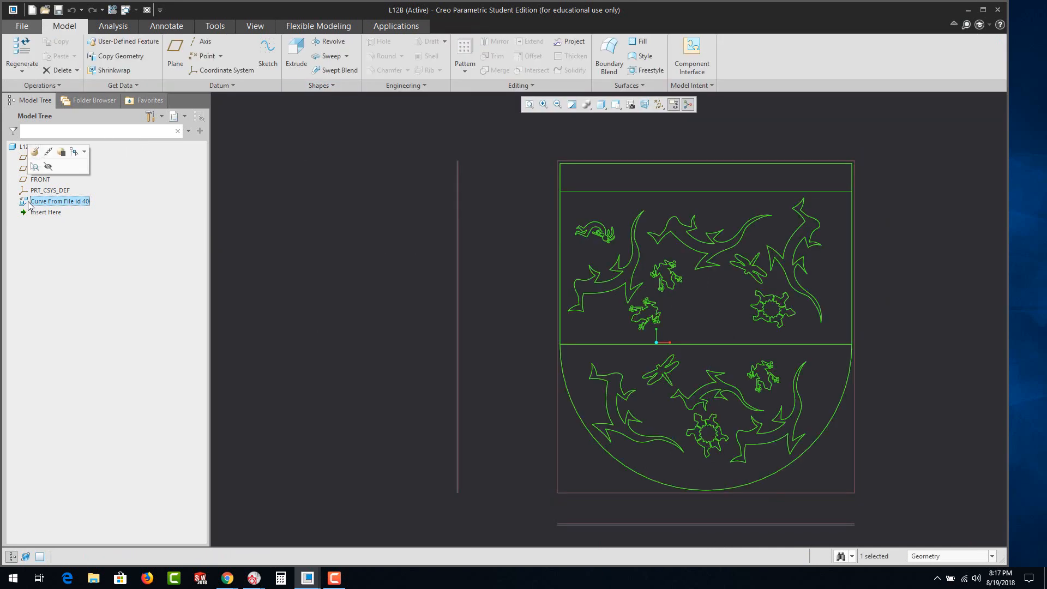
click(302, 210)
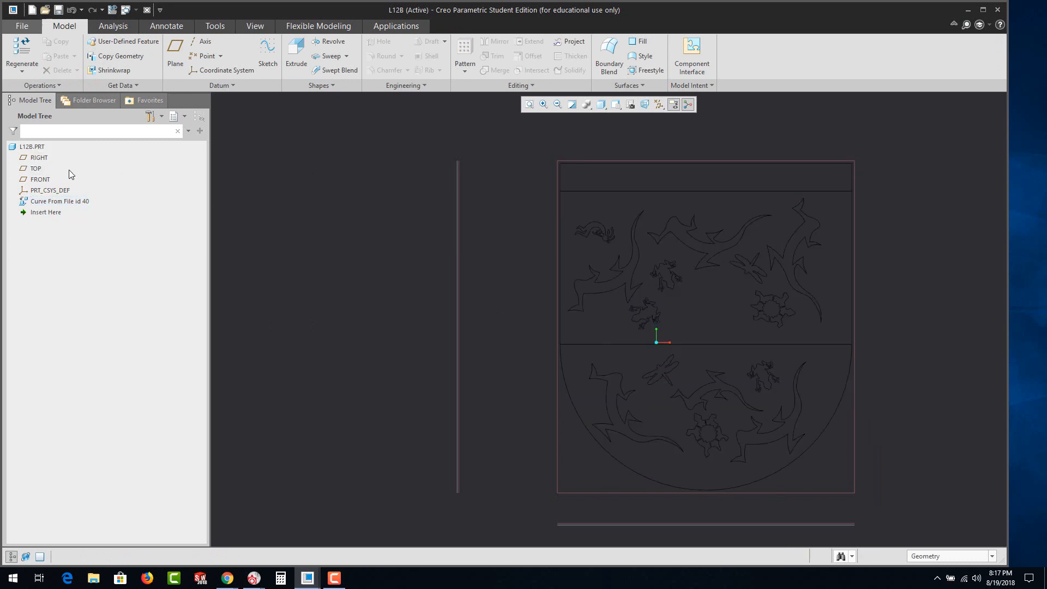
click(36, 182)
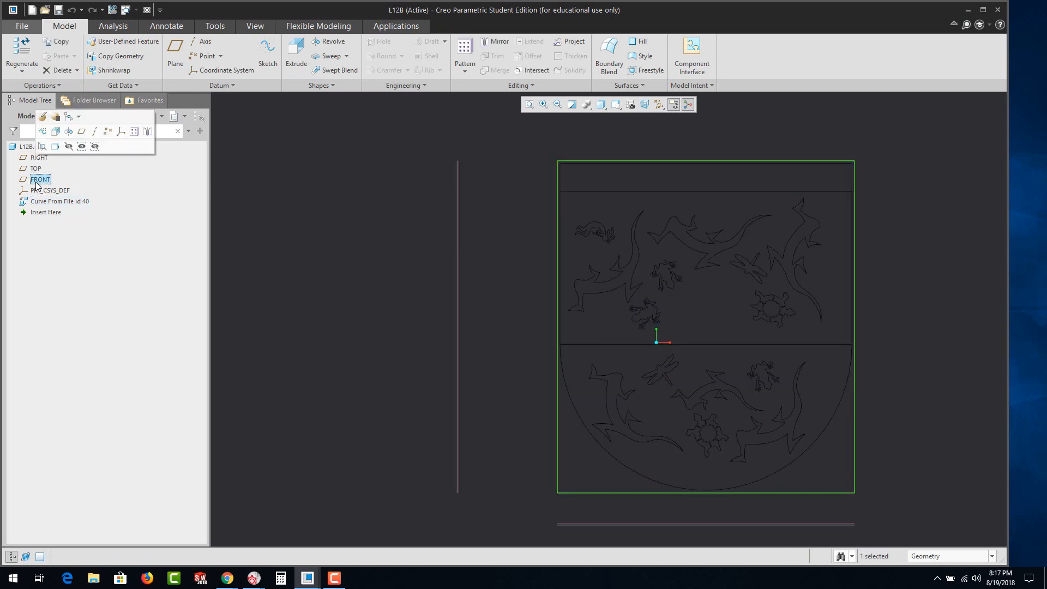
click(43, 131)
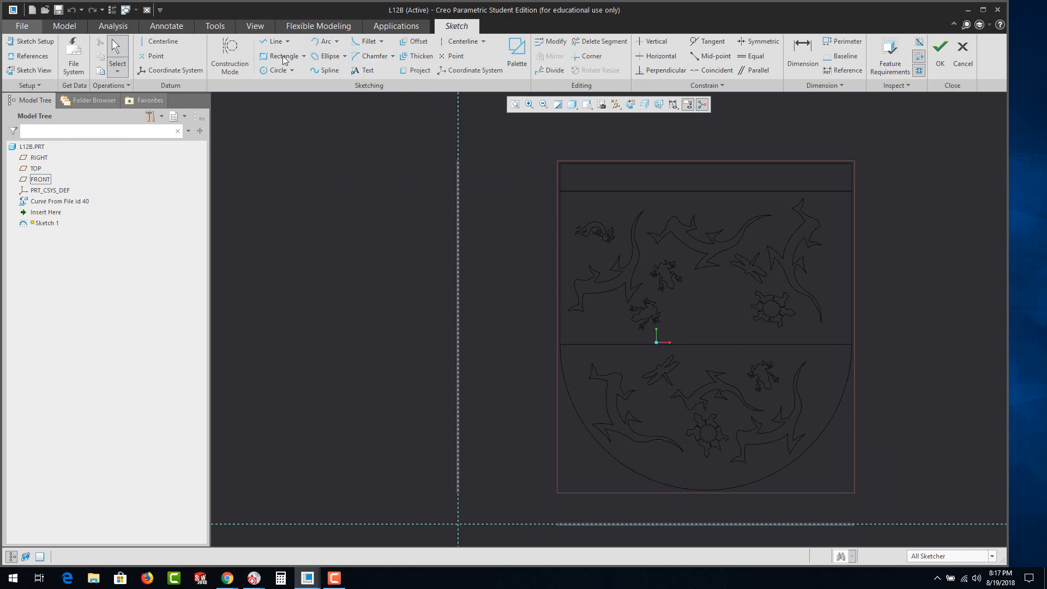
Project the outer border into the sketch with the Single type: the top edge, both sides' segments and the bottom arc.
click(415, 70)
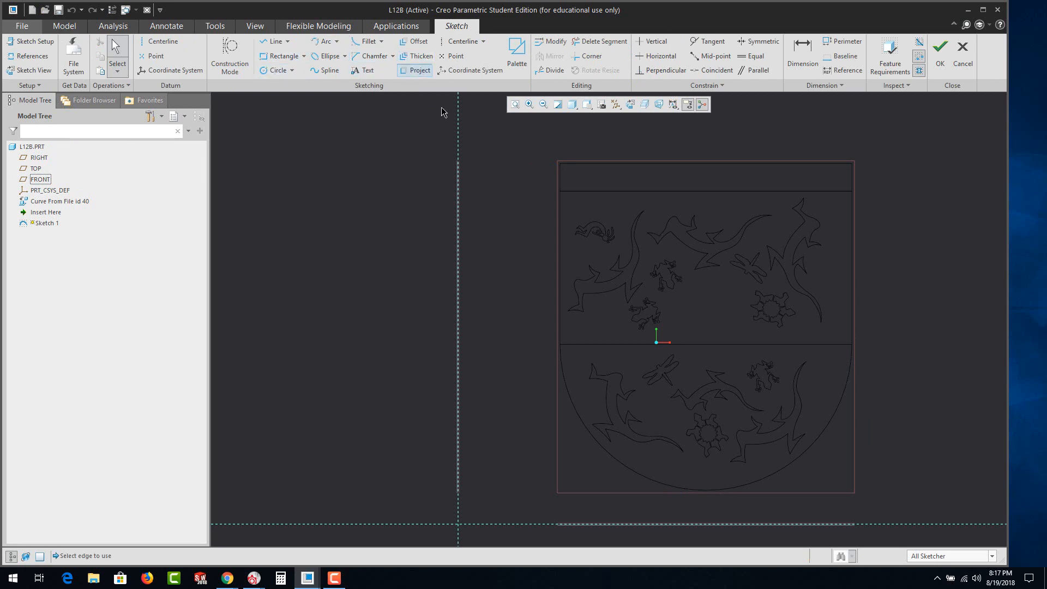
click(662, 163)
click(853, 176)
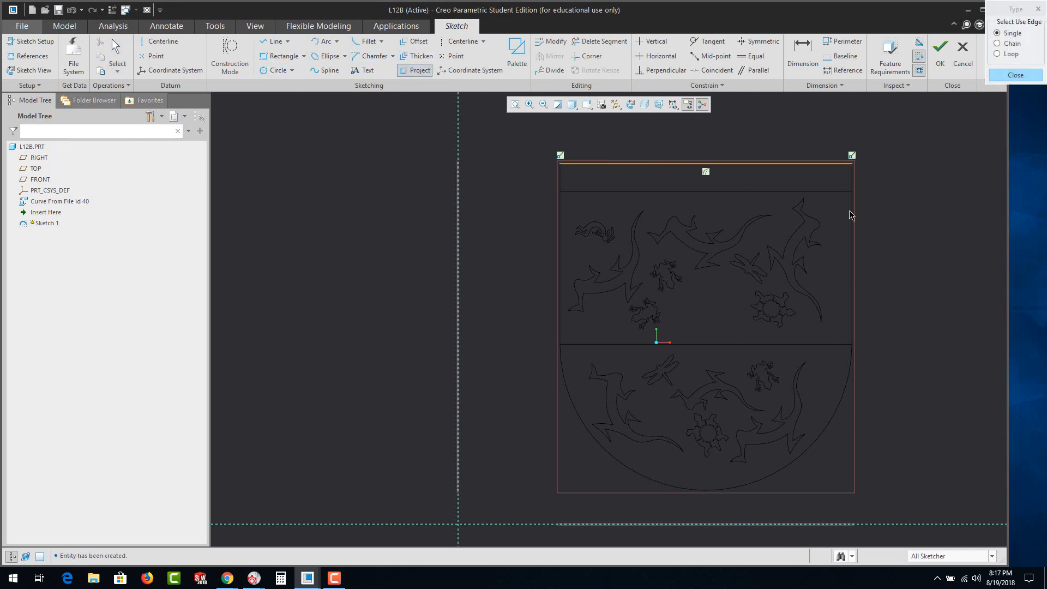
click(851, 213)
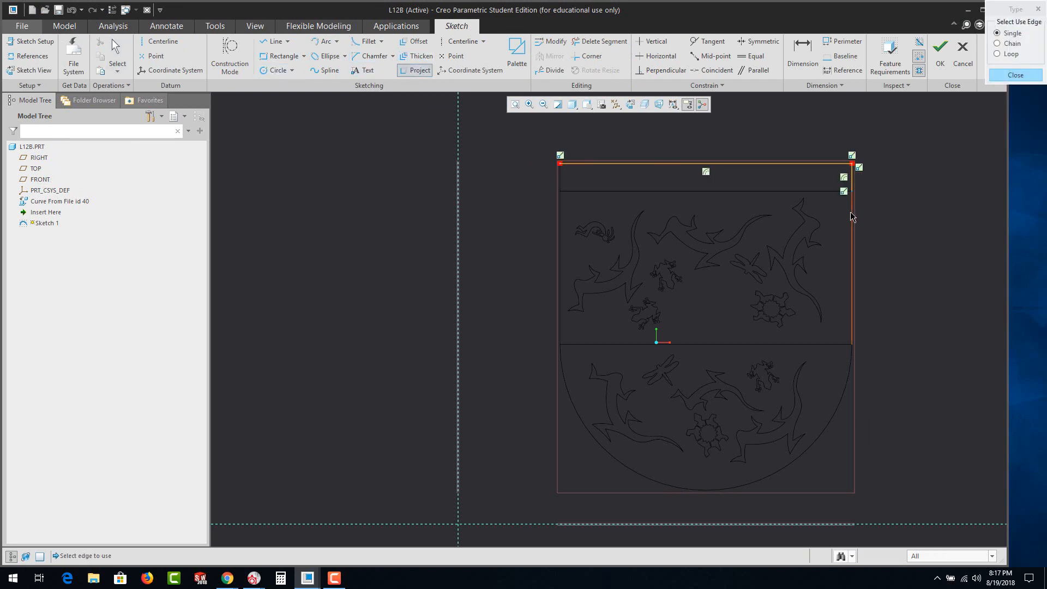
click(832, 420)
click(571, 276)
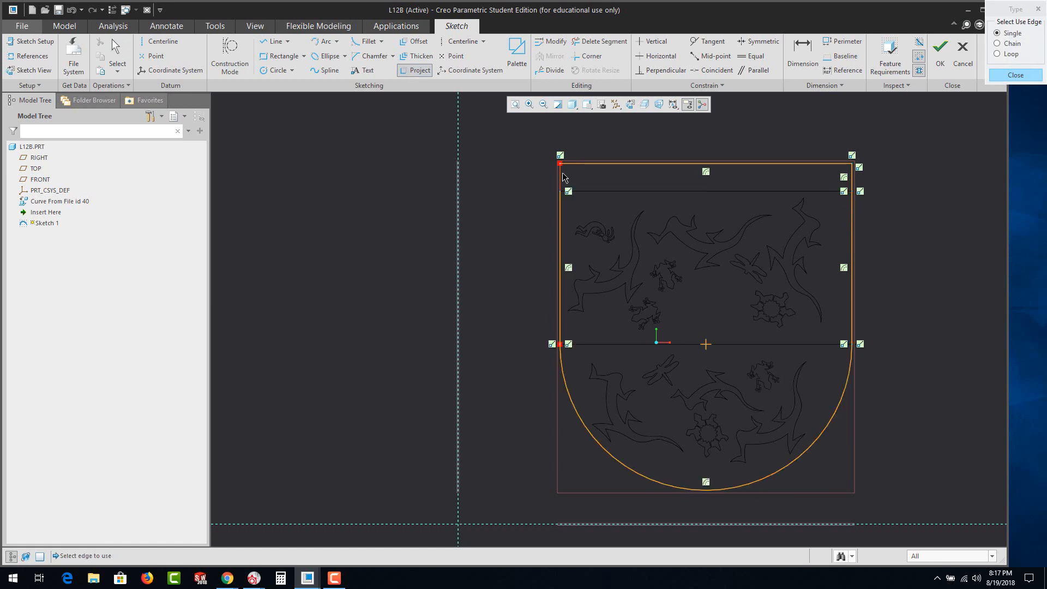
click(563, 174)
click(1016, 75)
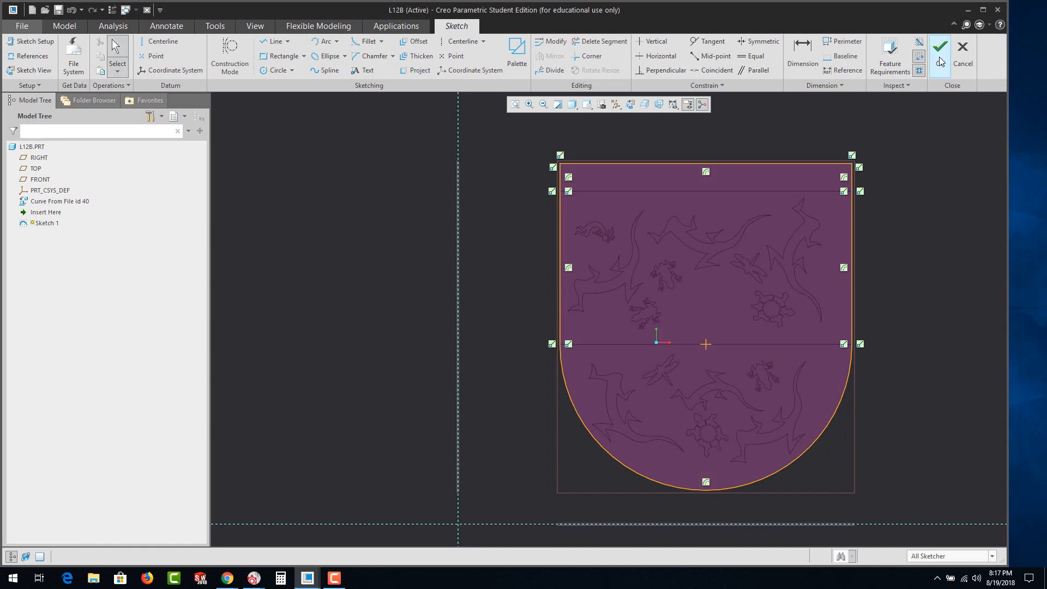
Project every curve of the dragonfly above the upper turtle into the sketch with the Single type, and finish the sketch.
scroll(763, 309, up, 3)
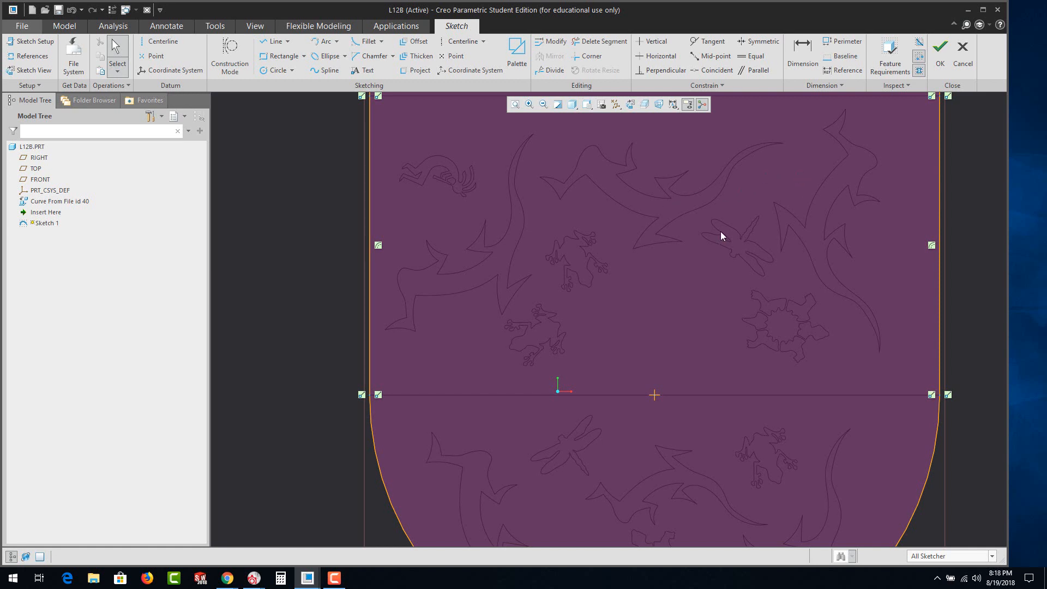
click(415, 69)
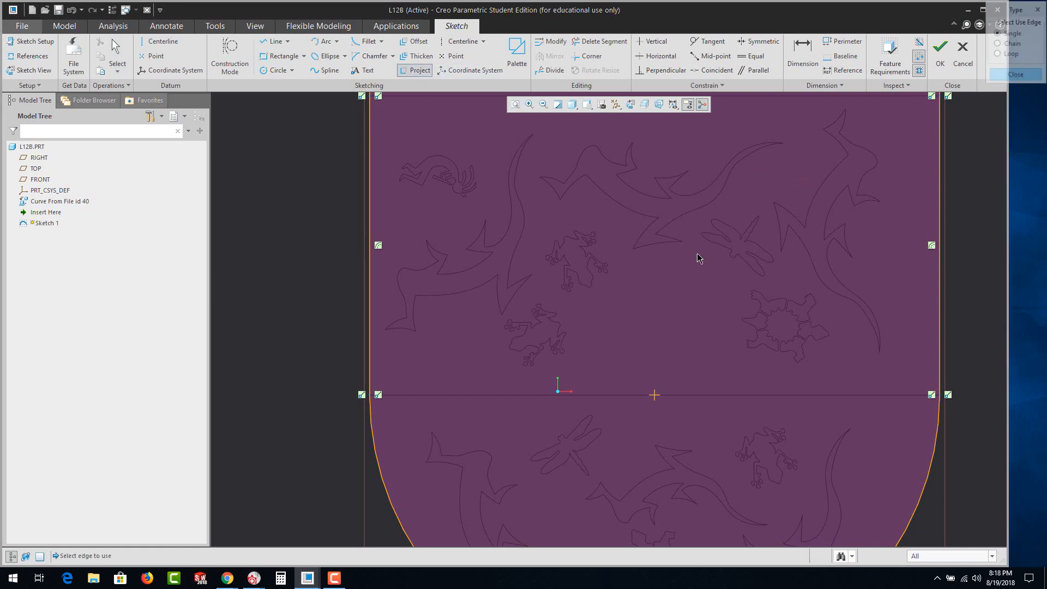
click(729, 232)
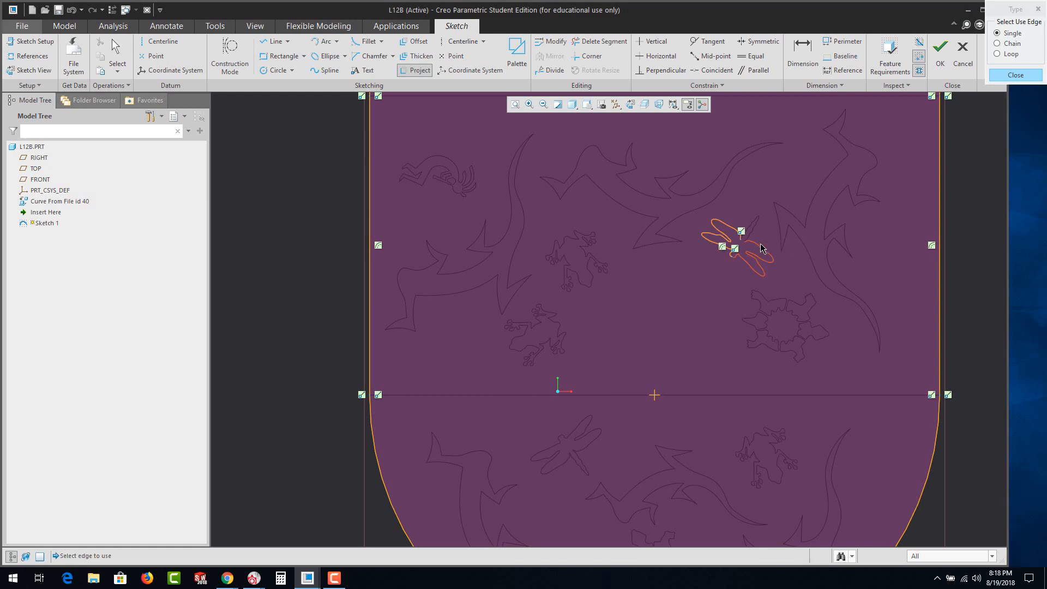
click(765, 253)
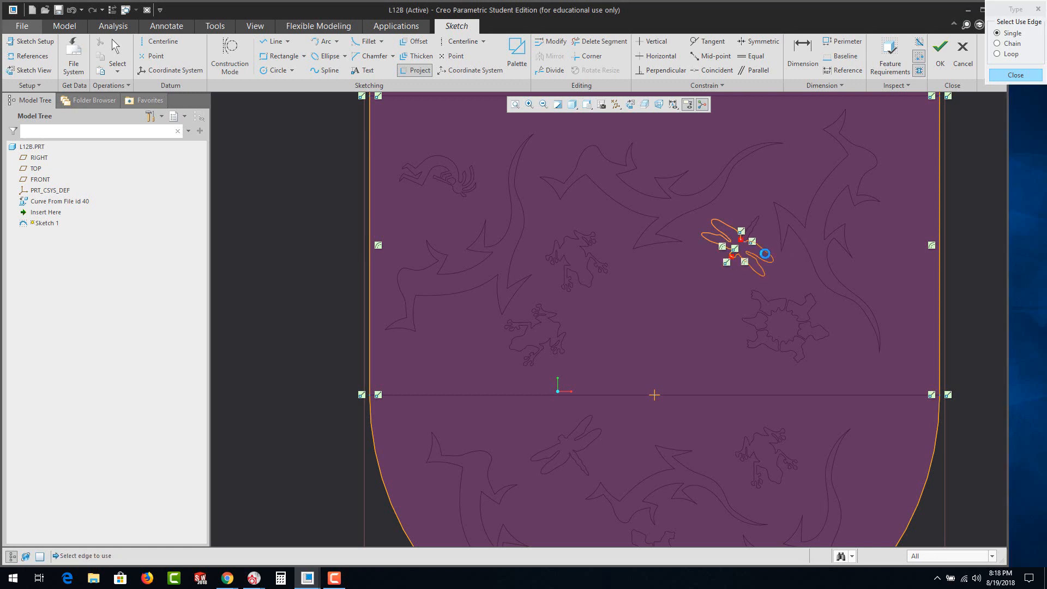
click(752, 227)
scroll(754, 226, down, 2)
scroll(754, 226, down, 2)
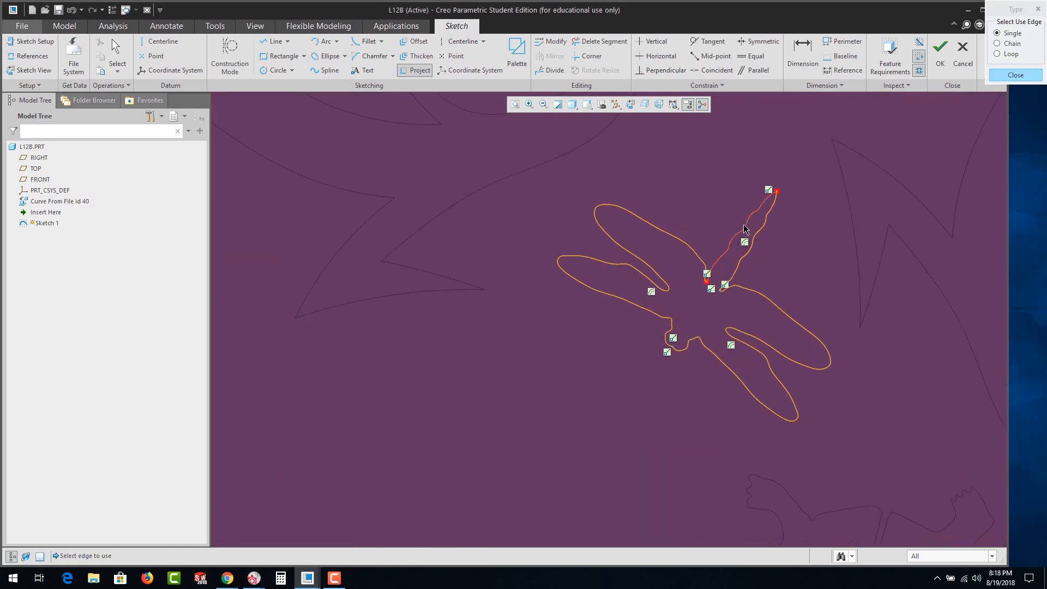
click(746, 227)
scroll(735, 303, down, 2)
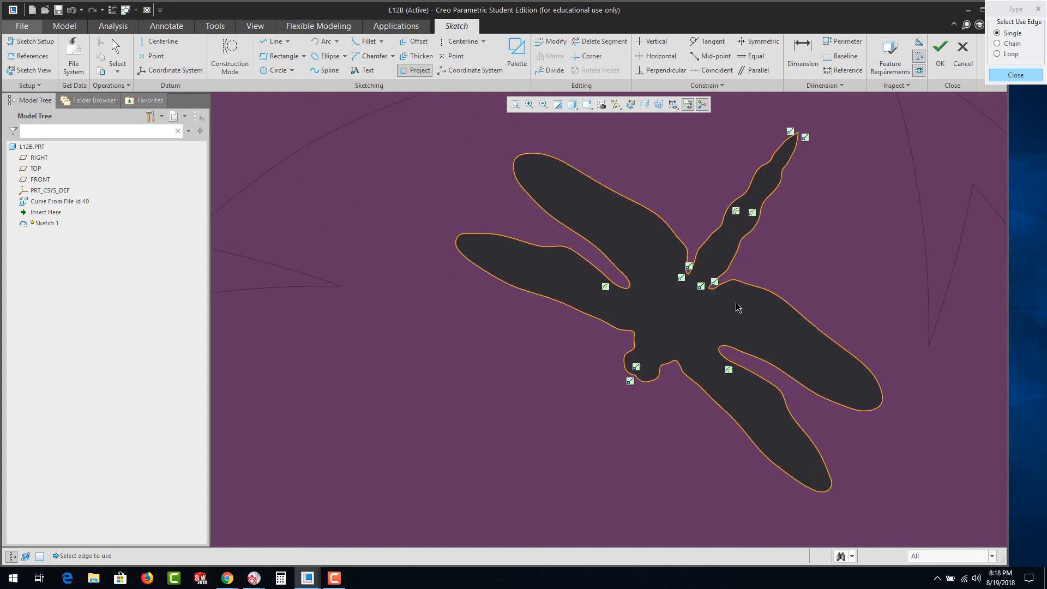
scroll(730, 330, up, 3)
scroll(775, 338, up, 3)
scroll(777, 342, up, 2)
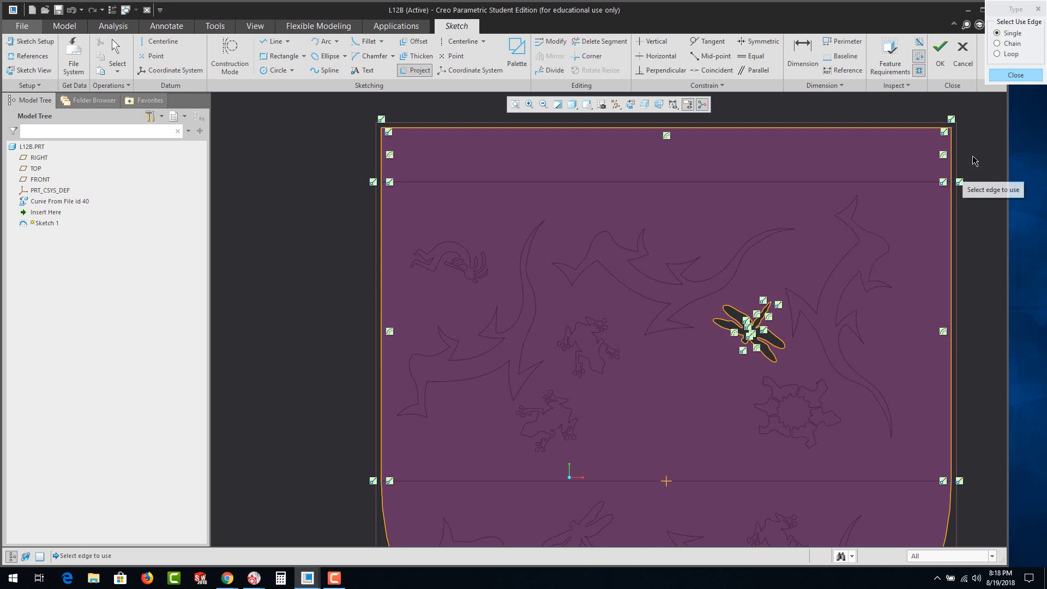
click(1008, 77)
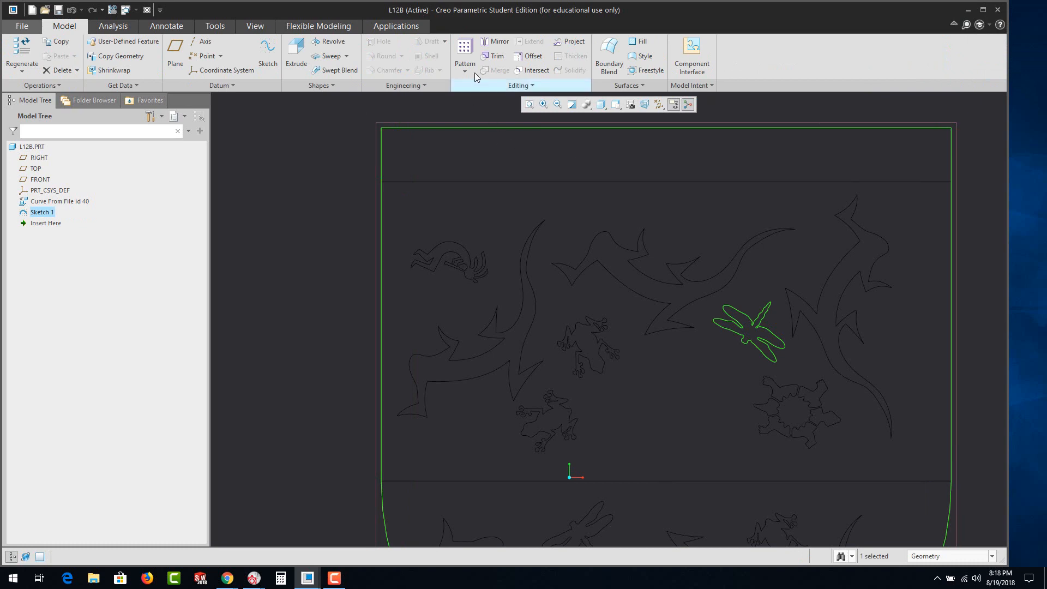
Extrude the border sketch with its dragonfly cutout to a depth of 0.062.
click(297, 54)
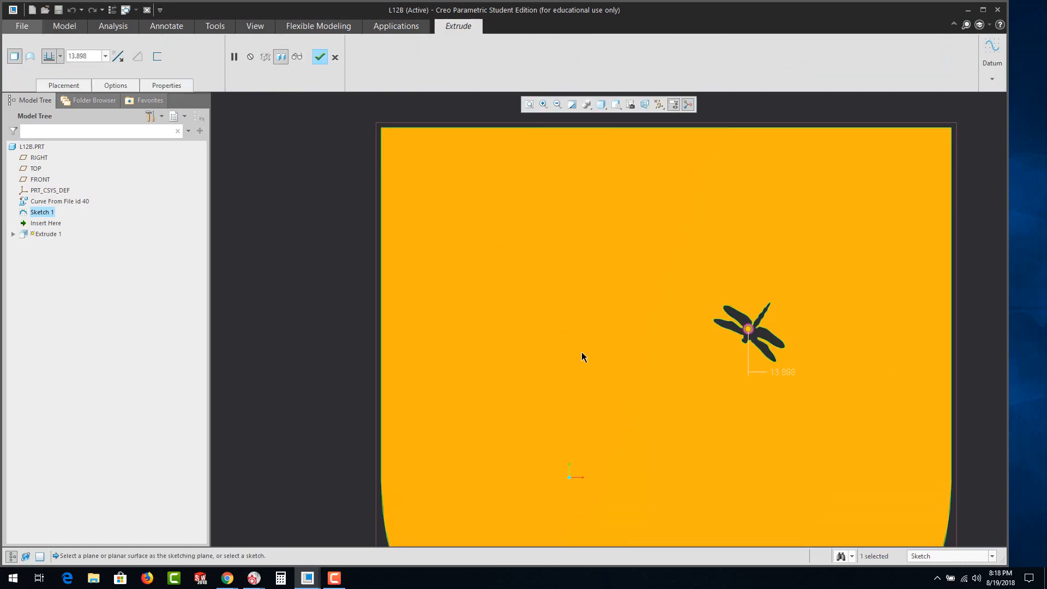
middle_drag(581, 356, 540, 294)
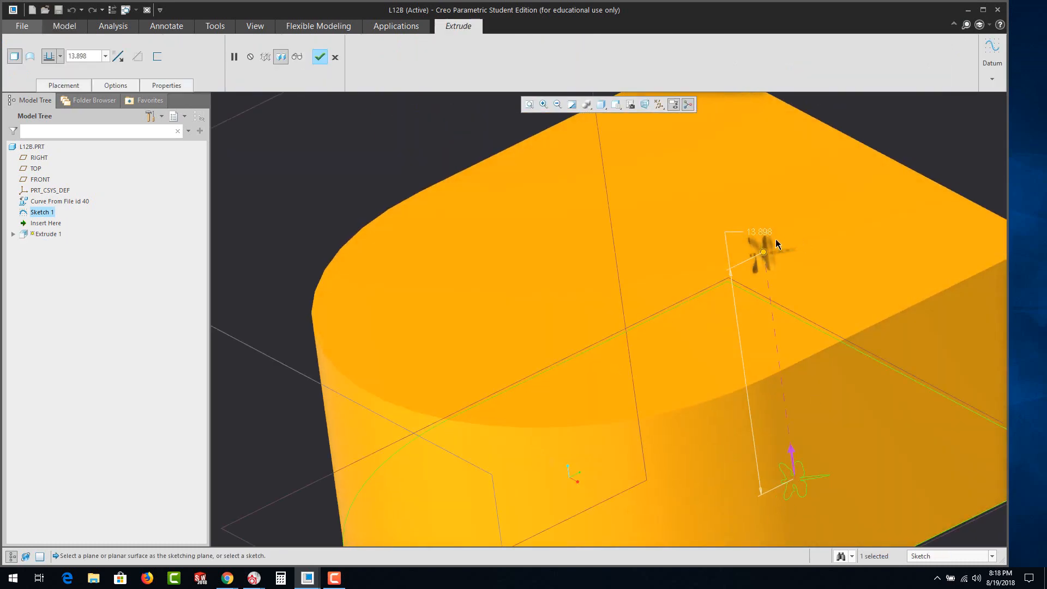
double_click(761, 233)
text(.062)
key(Return)
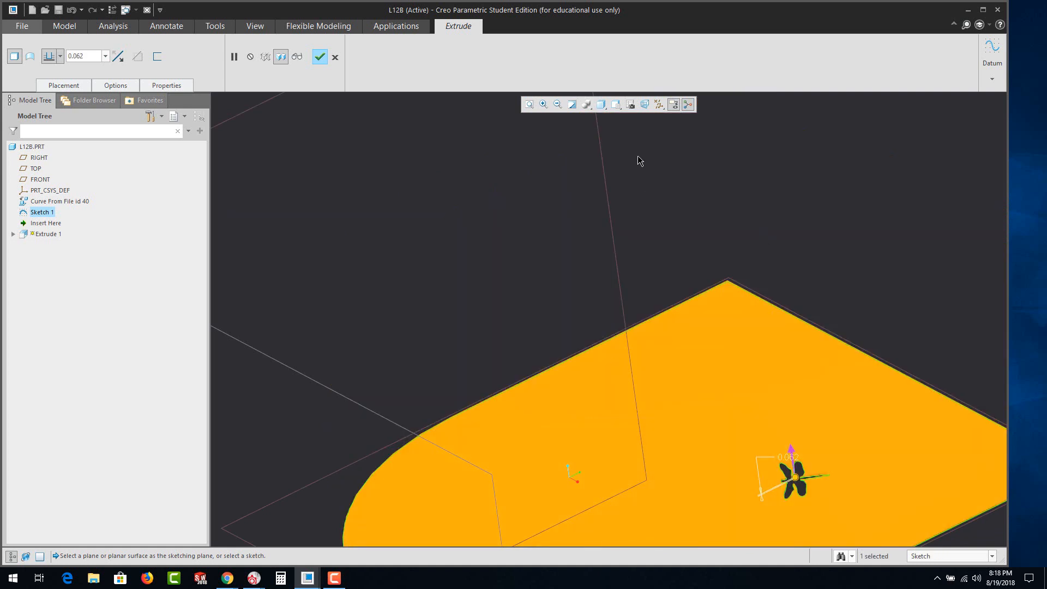
click(320, 56)
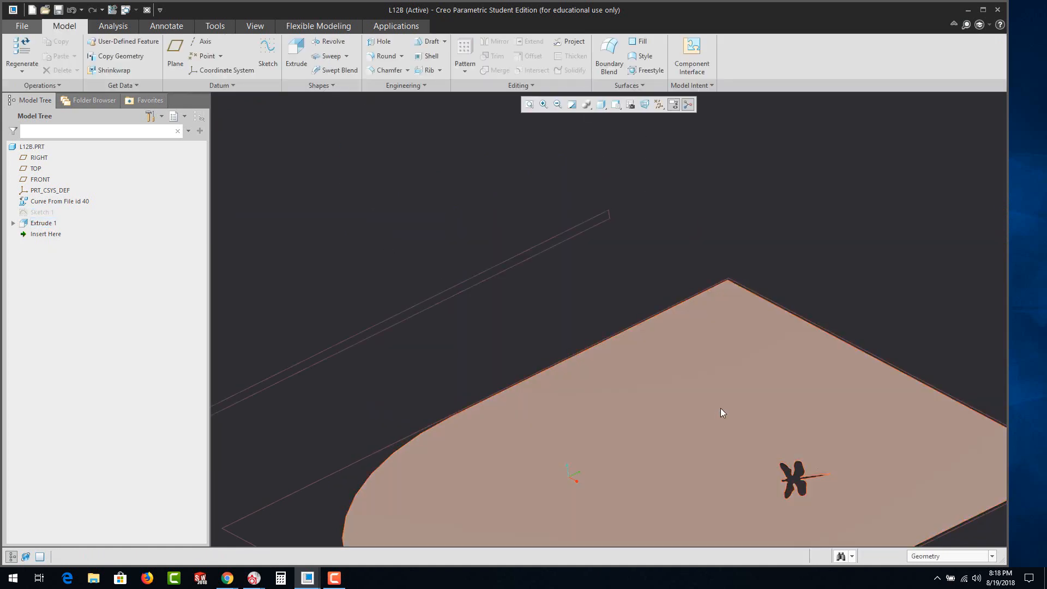
scroll(728, 491, up, 2)
scroll(785, 428, down, 8)
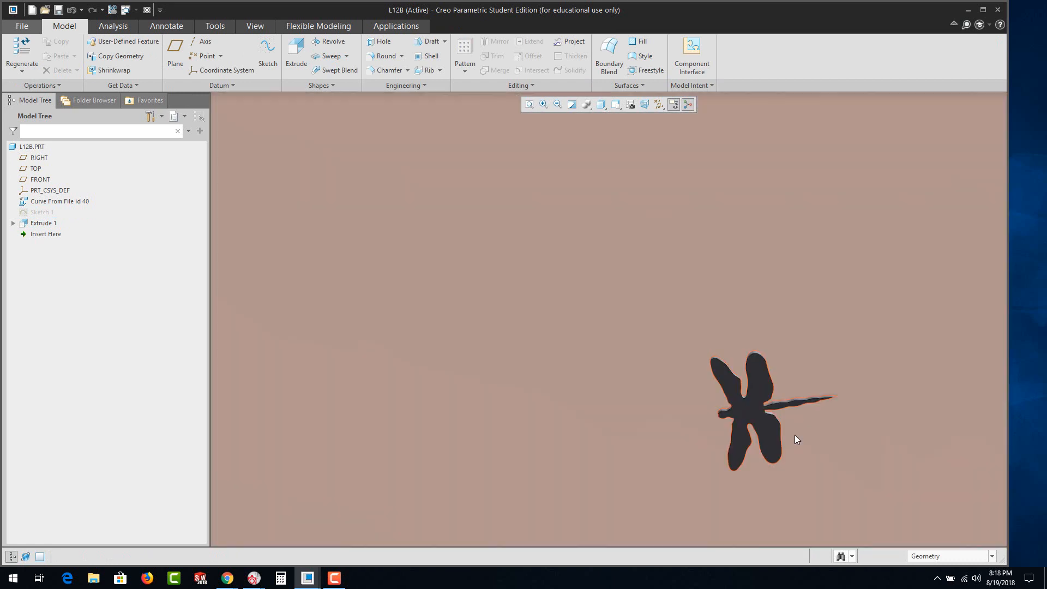
scroll(794, 434, up, 3)
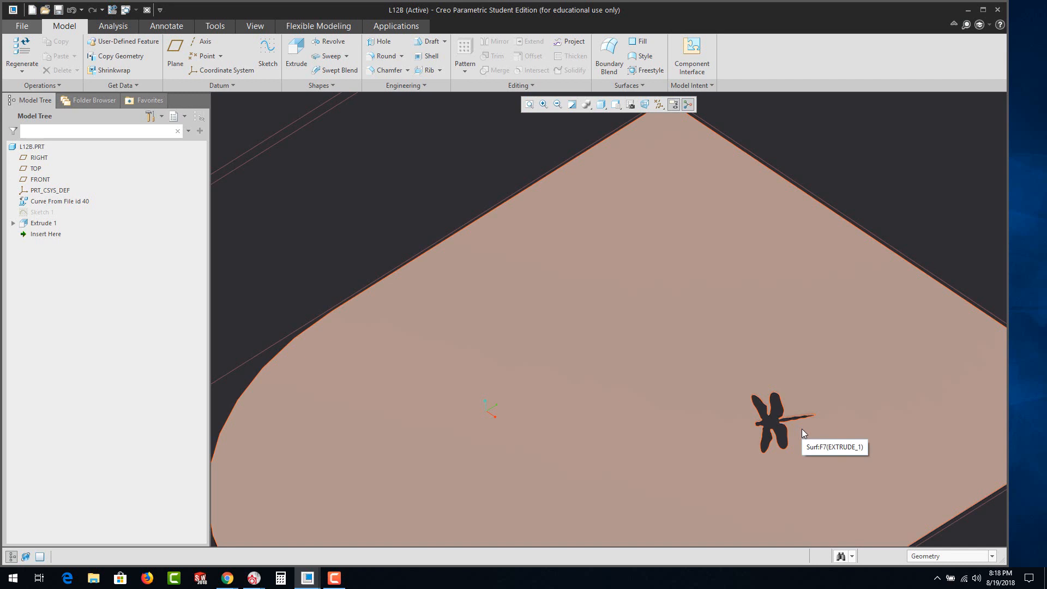
scroll(716, 344, up, 3)
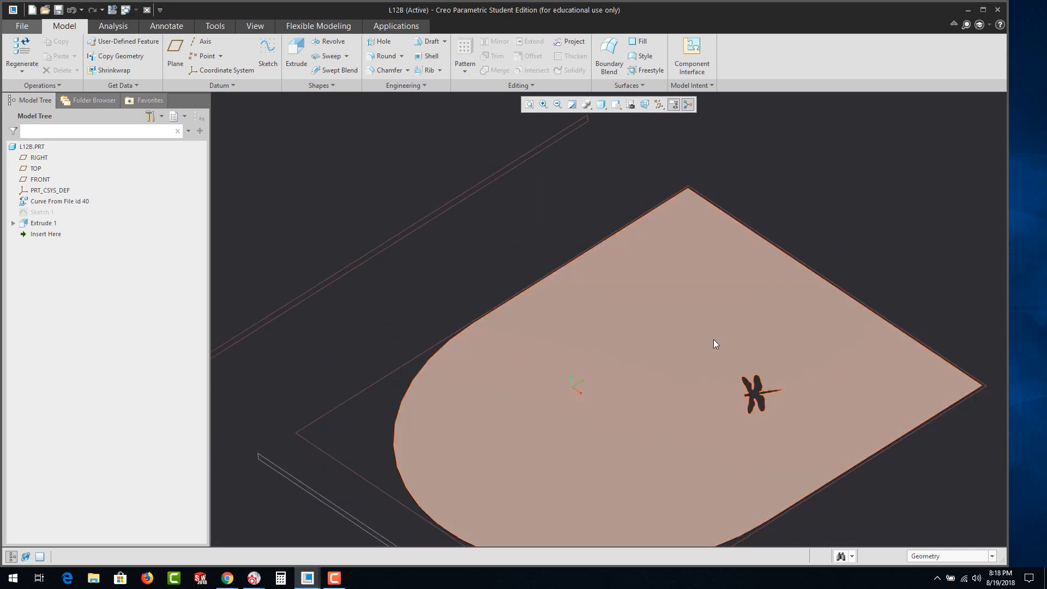
click(732, 226)
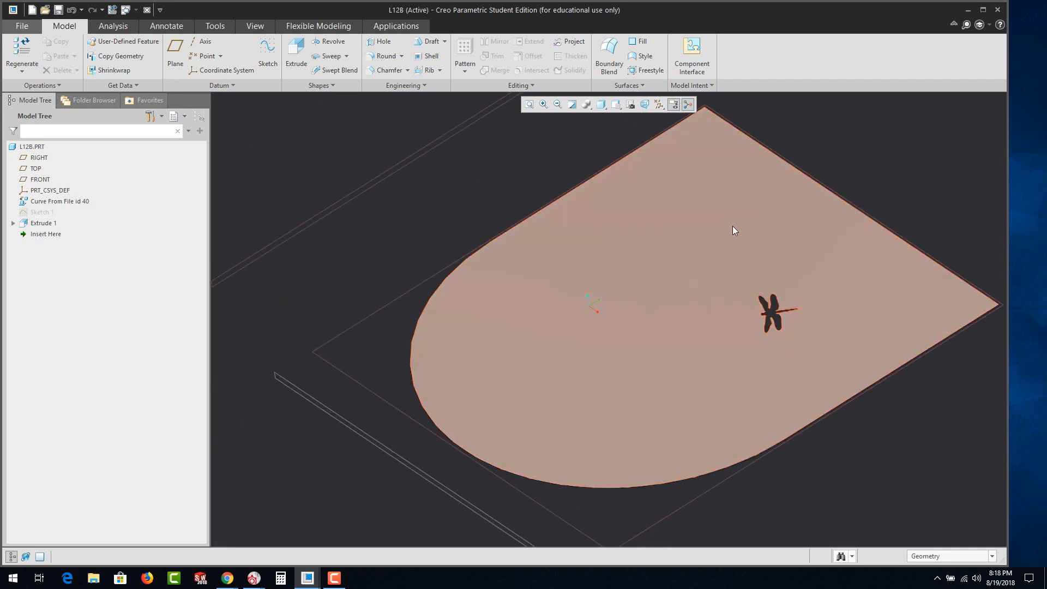